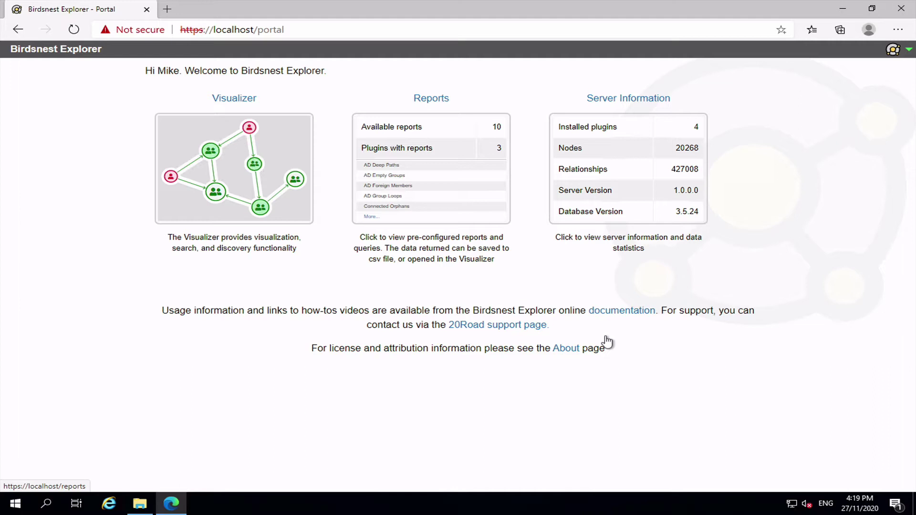
# - Open the server information, read the File System plugin's scanner documentation, and return to the server statistics
pyautogui.click(603, 153)
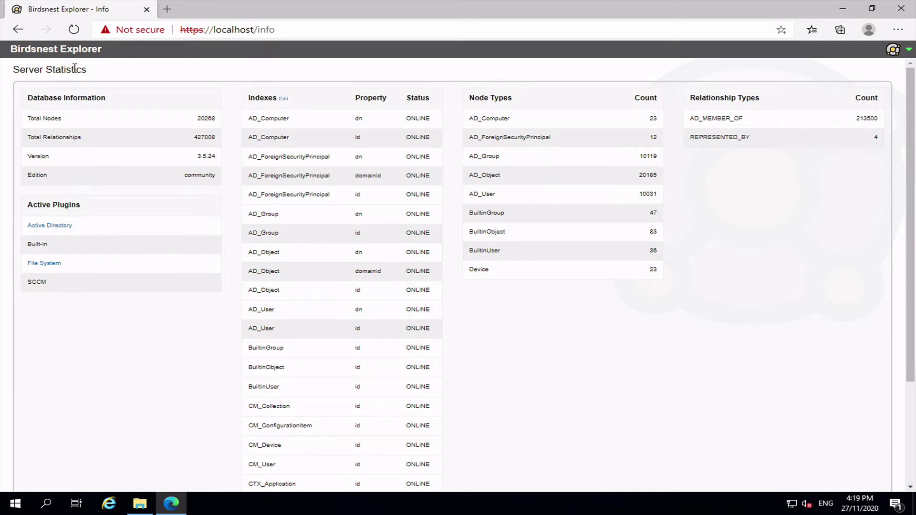
pyautogui.click(43, 264)
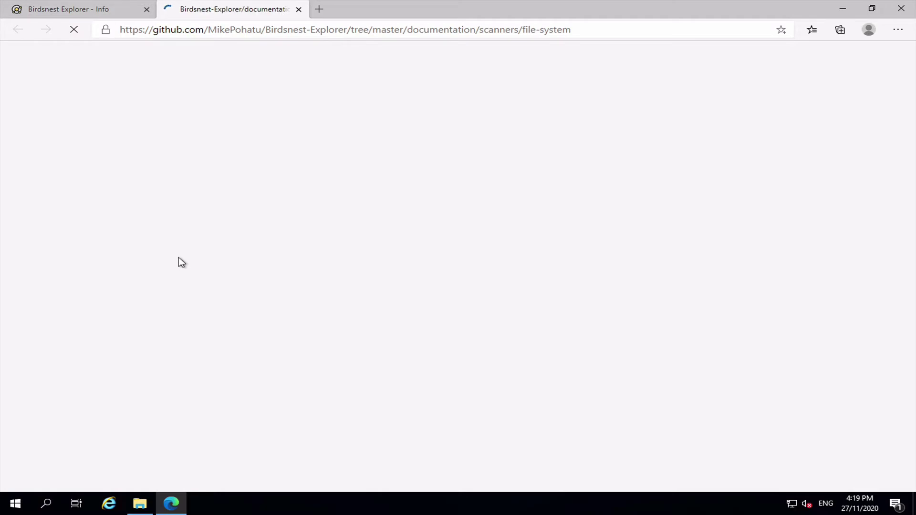
pyautogui.scroll(-1, 400, 301)
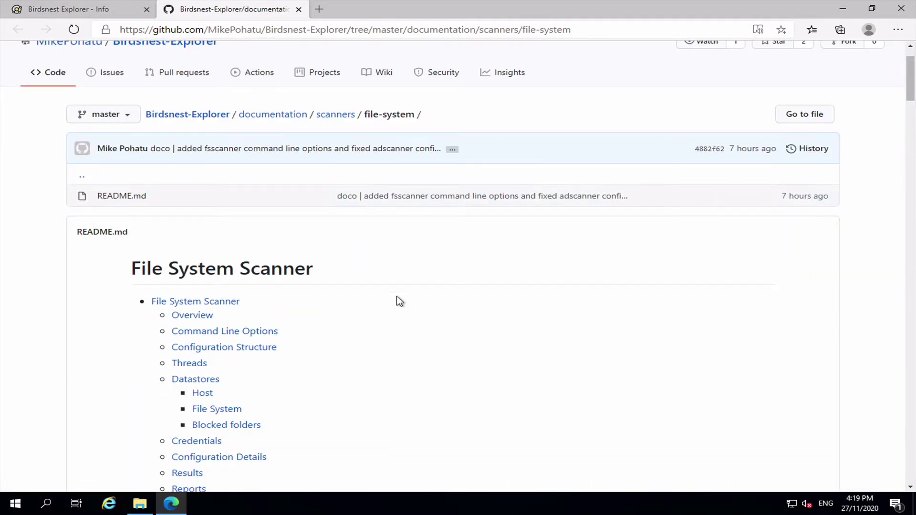
pyautogui.scroll(-2, 400, 301)
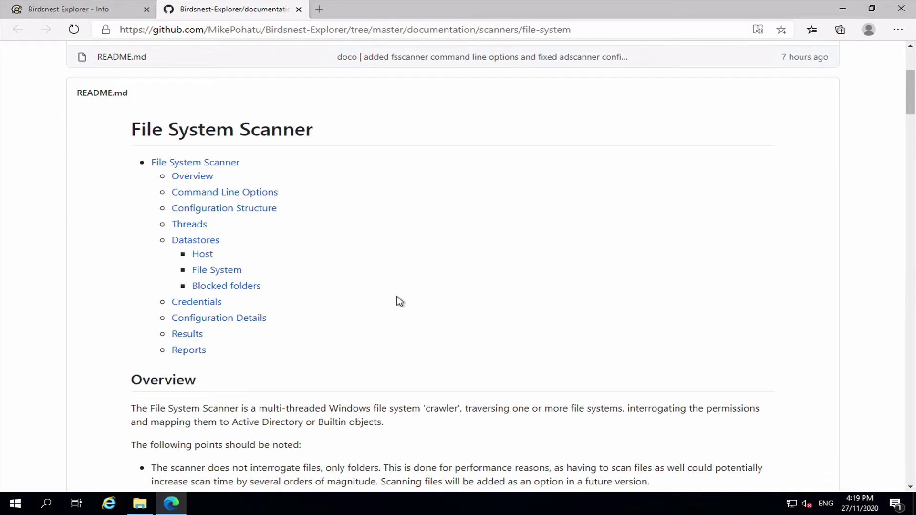
pyautogui.click(91, 15)
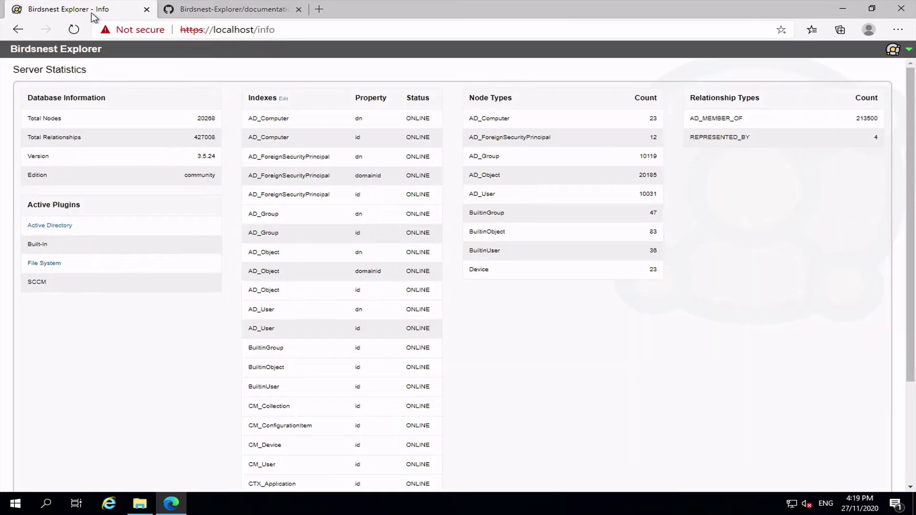
# - Switch to File Explorer and open the config folder inside birdsnest\Scanners
pyautogui.click(138, 504)
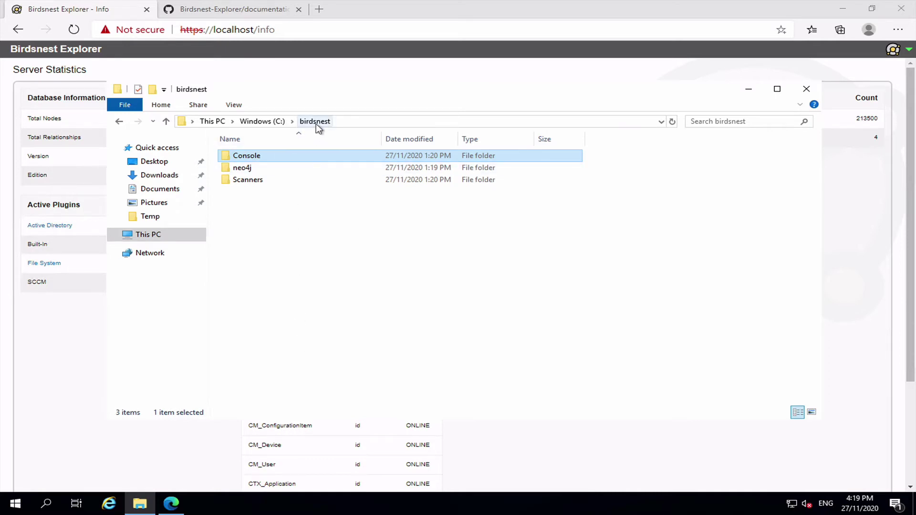
pyautogui.doubleClick(251, 181)
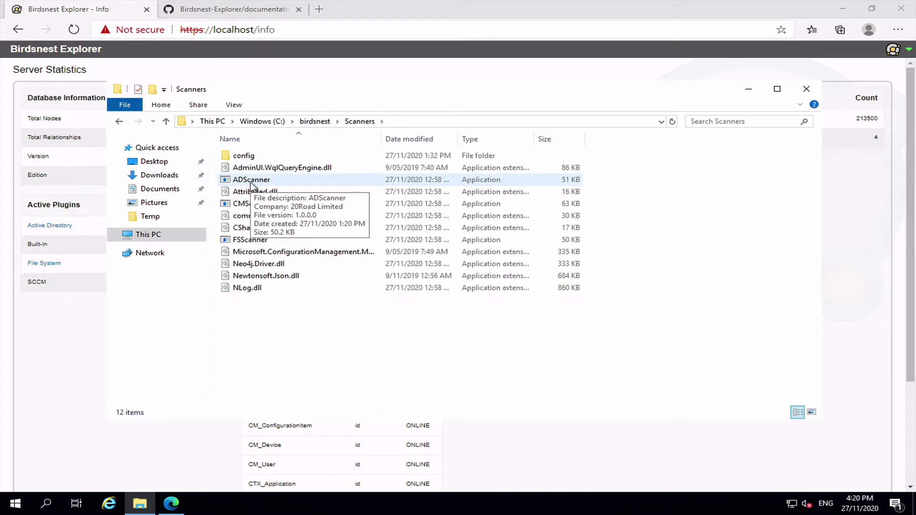
pyautogui.click(256, 242)
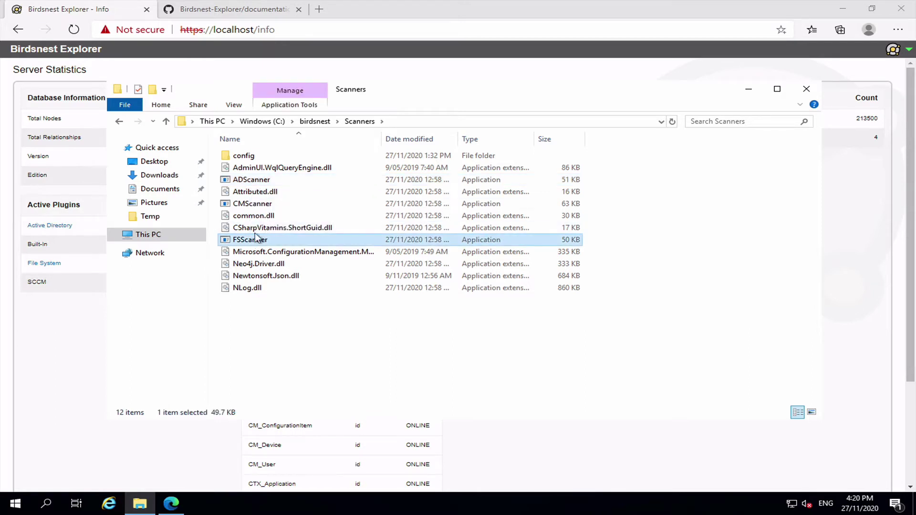
pyautogui.doubleClick(253, 155)
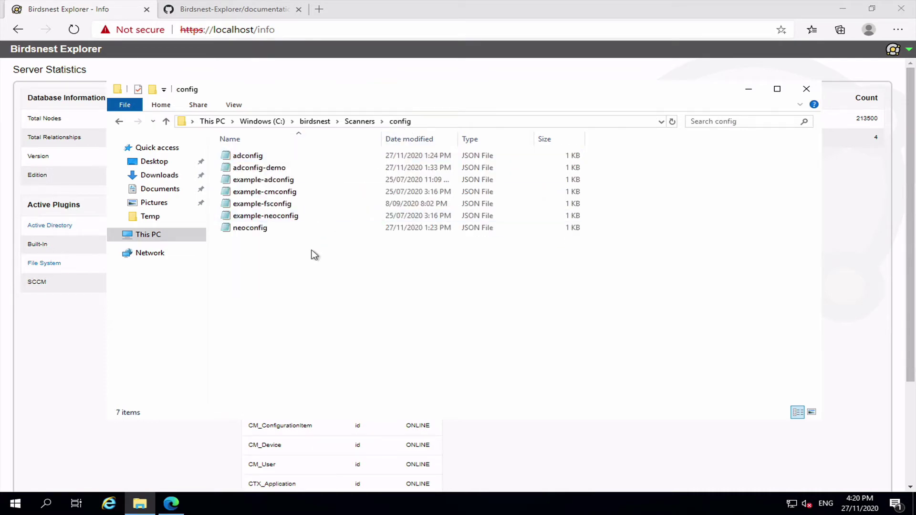
# - Duplicate the example-fsconfig file within the config folder
pyautogui.click(284, 205)
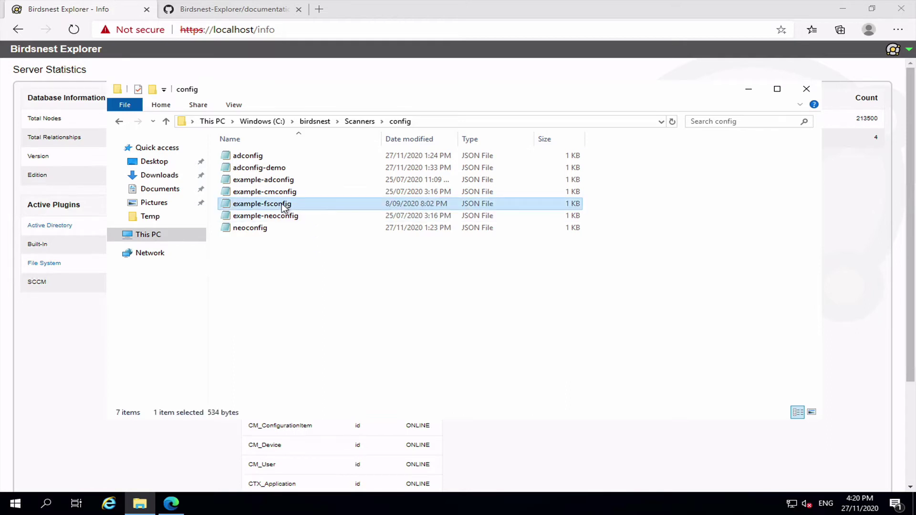
pyautogui.rightClick(282, 204)
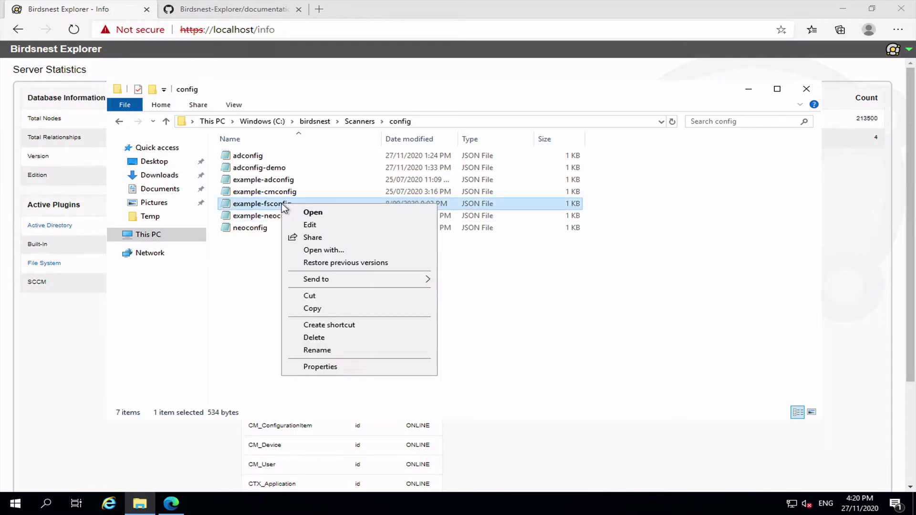
pyautogui.click(322, 310)
pyautogui.rightClick(323, 311)
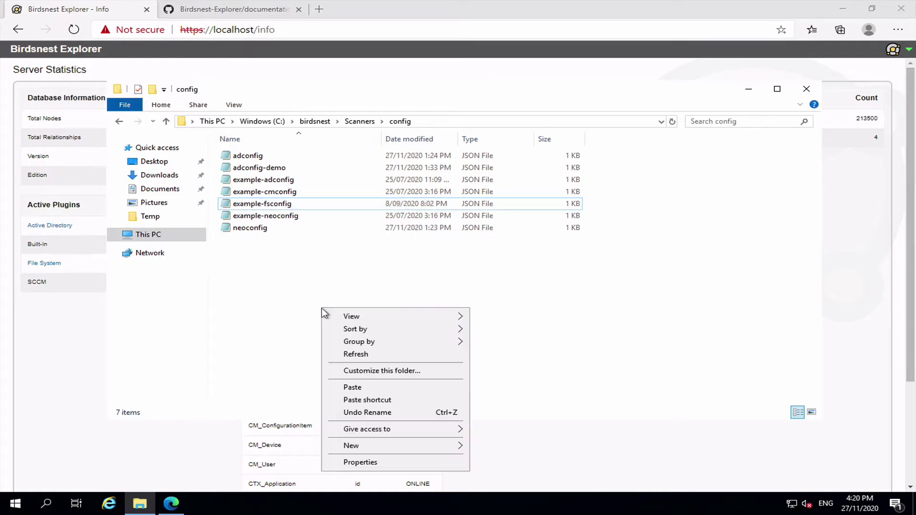
pyautogui.click(352, 384)
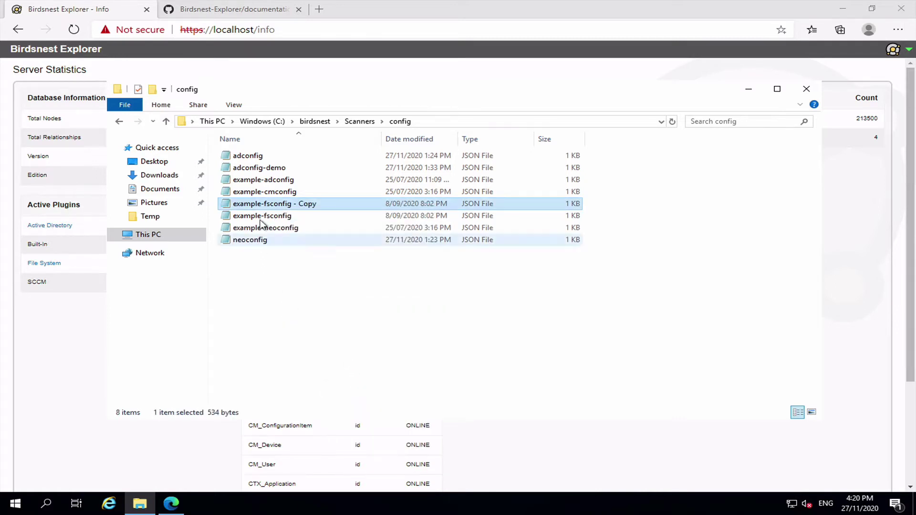
# - Rename the copy of example-fsconfig as fsconfig
pyautogui.click(263, 205)
pyautogui.click(263, 204)
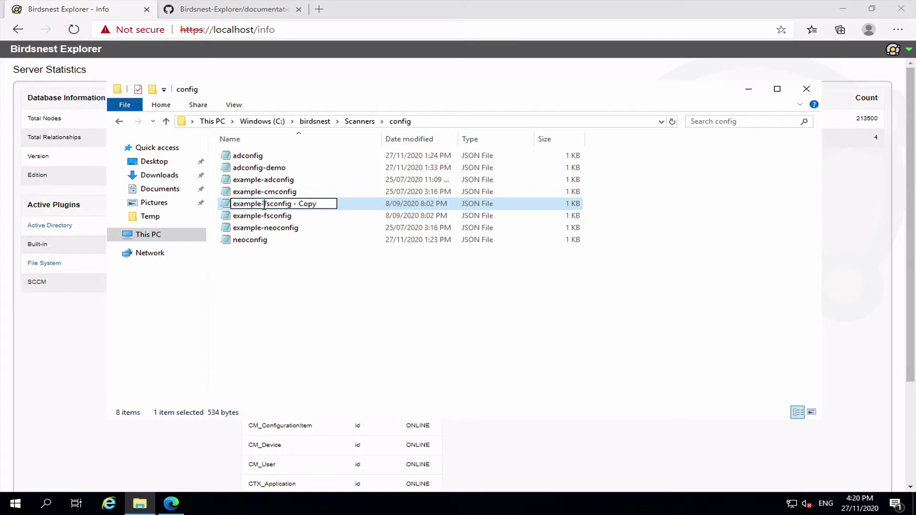
pyautogui.press('BackSpace')
pyautogui.press('BackSpace')
pyautogui.press('BackSpace')
pyautogui.press('BackSpace')
pyautogui.press('BackSpace')
pyautogui.press('BackSpace')
pyautogui.press('BackSpace')
pyautogui.press('BackSpace')
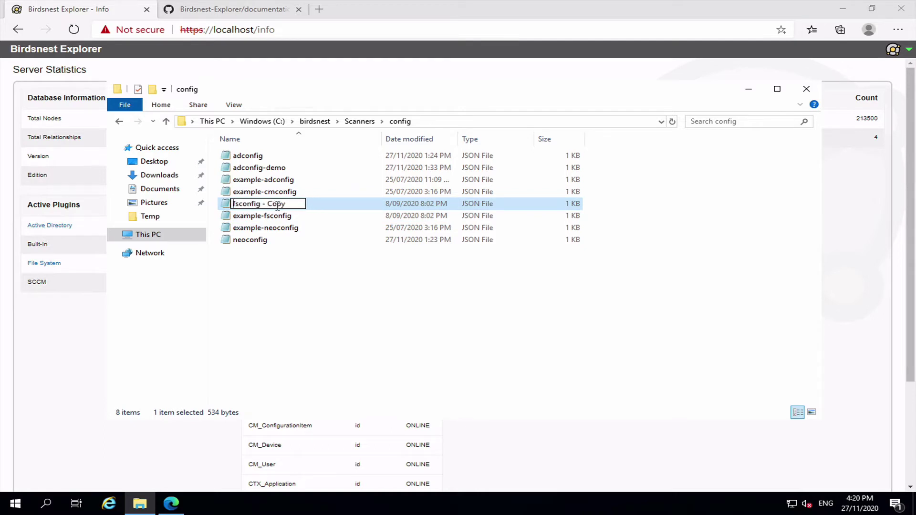
pyautogui.press('BackSpace')
pyautogui.press('BackSpace')
pyautogui.press('BackSpace')
pyautogui.press('BackSpace')
pyautogui.press('BackSpace')
pyautogui.press('BackSpace')
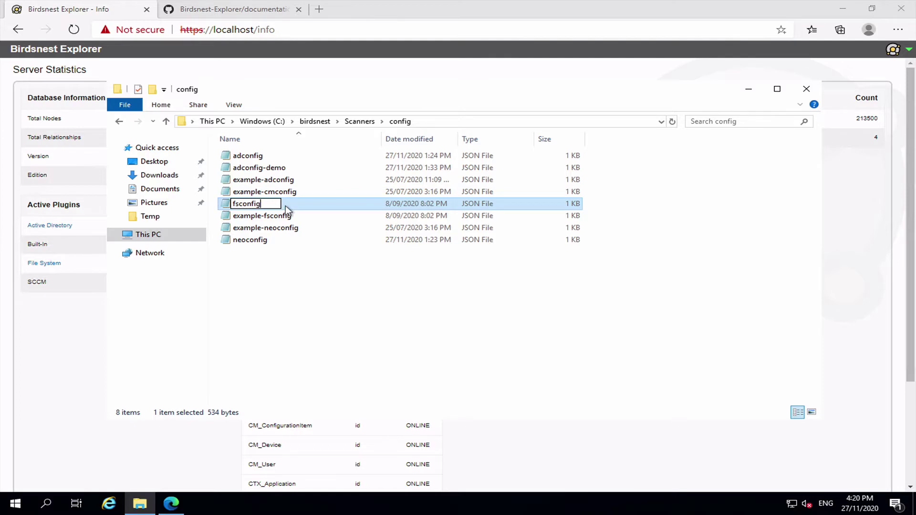
pyautogui.press('Return')
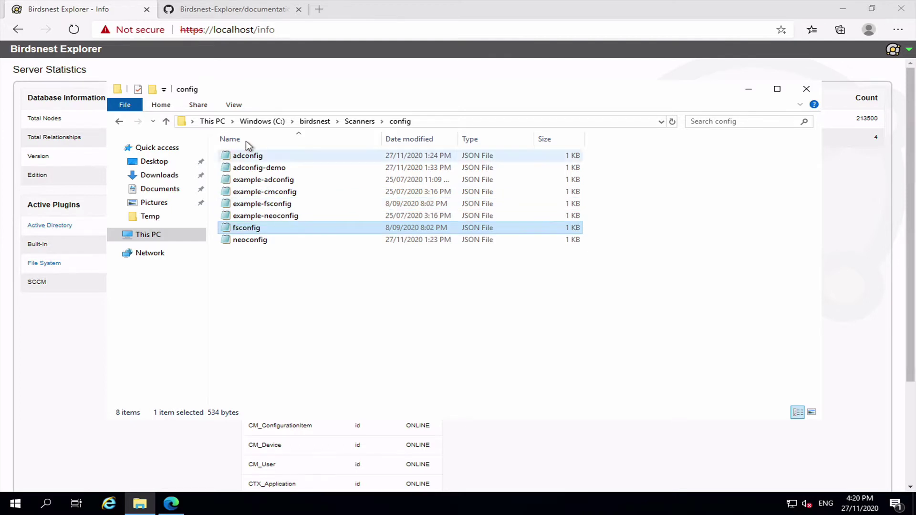
# - Show file name extensions for the files in the config folder
pyautogui.click(234, 104)
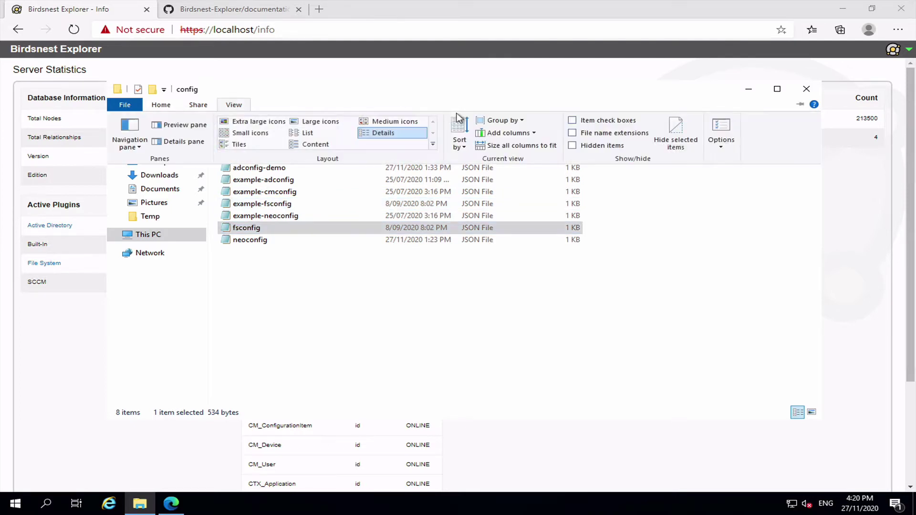
pyautogui.click(572, 133)
pyautogui.click(363, 333)
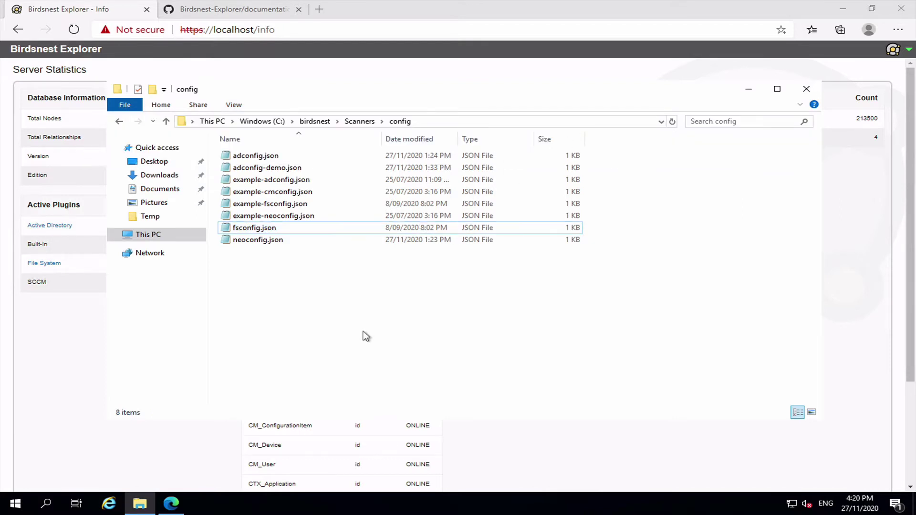
# - Open fsconfig.json for editing in Notepad and maximize its window
pyautogui.click(273, 232)
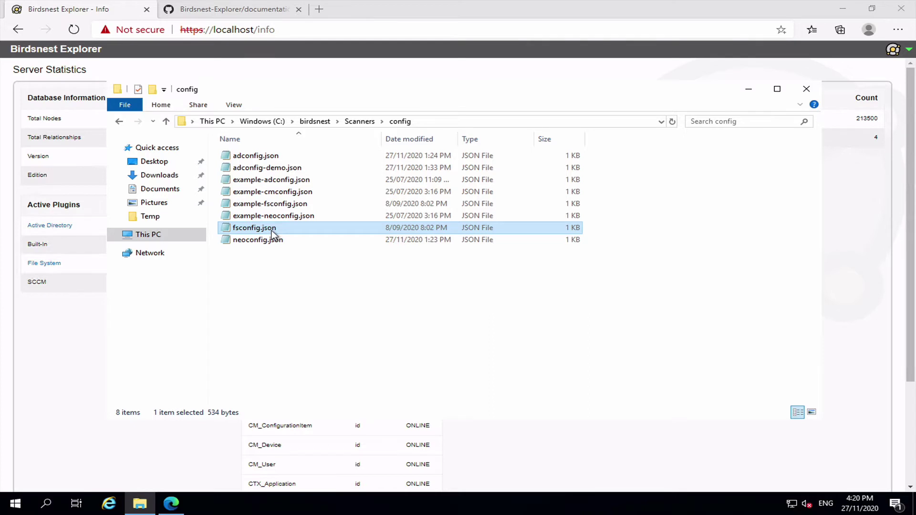
pyautogui.rightClick(273, 232)
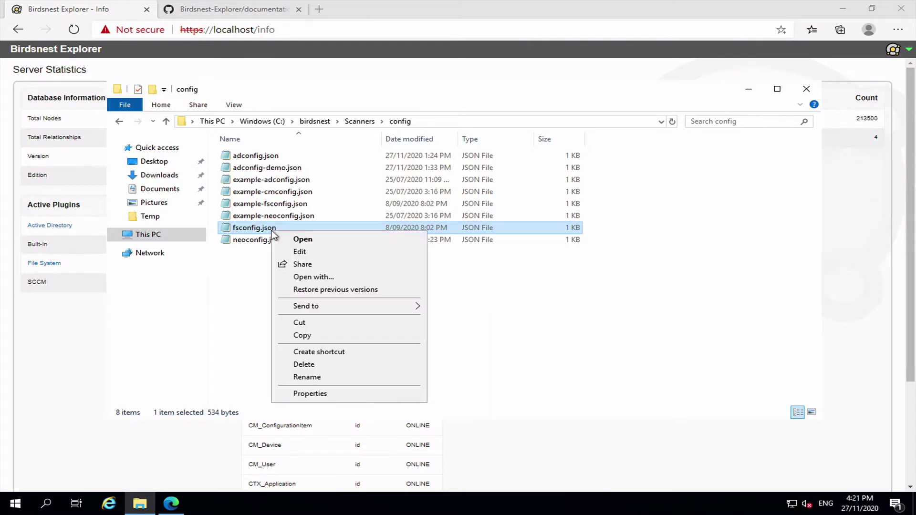
pyautogui.click(297, 251)
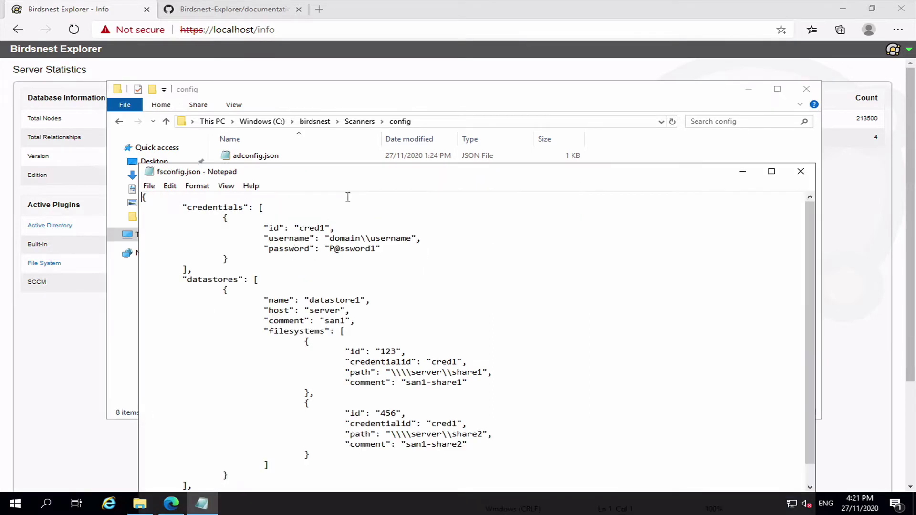
pyautogui.moveTo(345, 172); pyautogui.dragTo(380, 55)
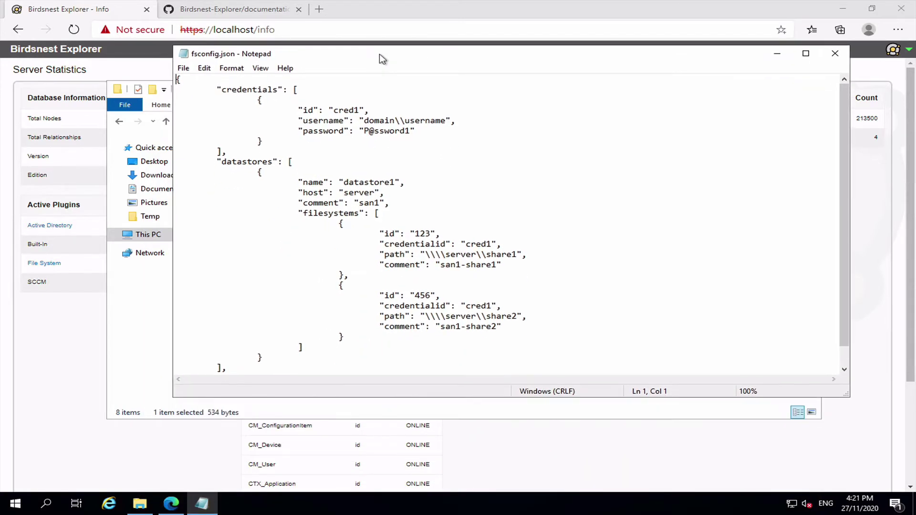
pyautogui.doubleClick(255, 55)
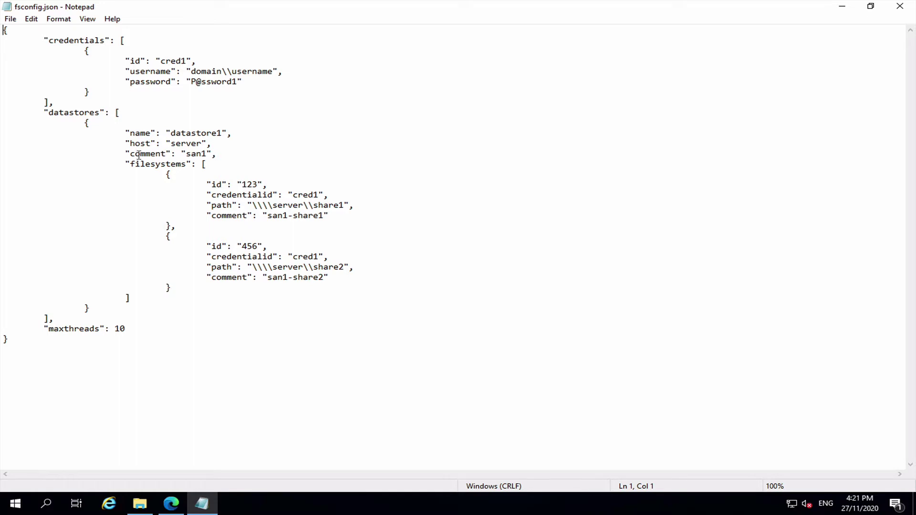
# - Examine the credentials section of fsconfig.json, including the id, the escaped backslash in the username, and the extent of the credential block
pyautogui.doubleClick(75, 40)
pyautogui.click(75, 40)
pyautogui.moveTo(49, 40); pyautogui.dragTo(104, 42)
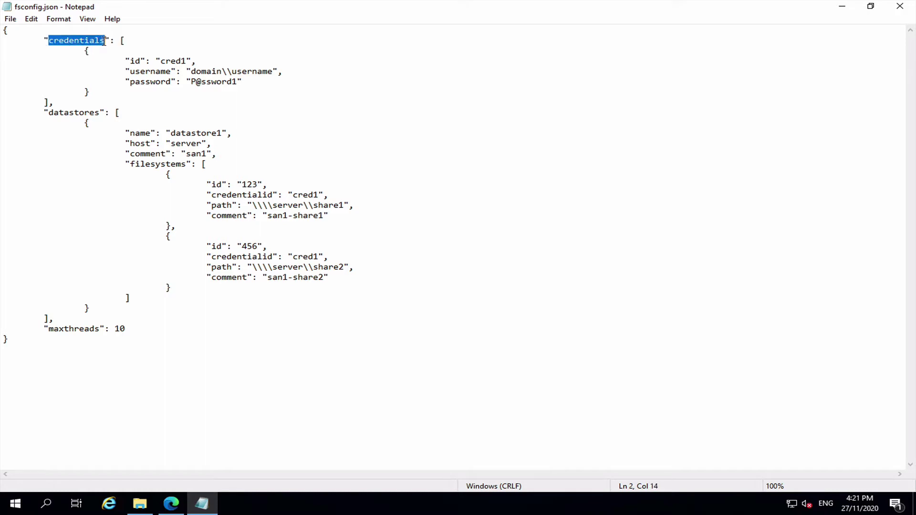
pyautogui.click(106, 121)
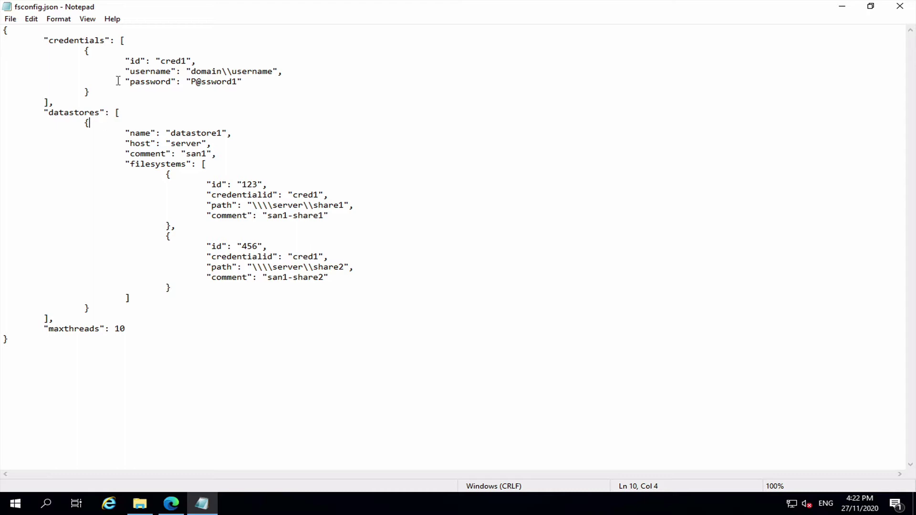
pyautogui.doubleClick(77, 41)
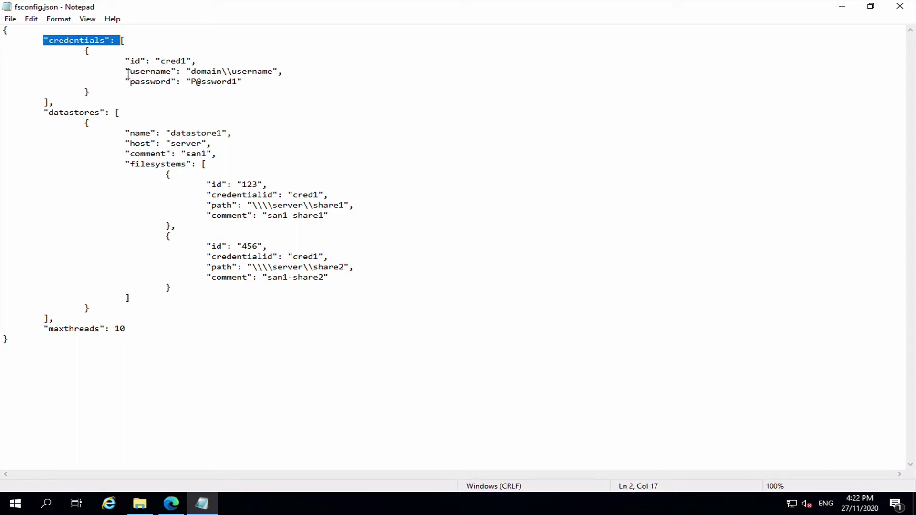
pyautogui.click(151, 80)
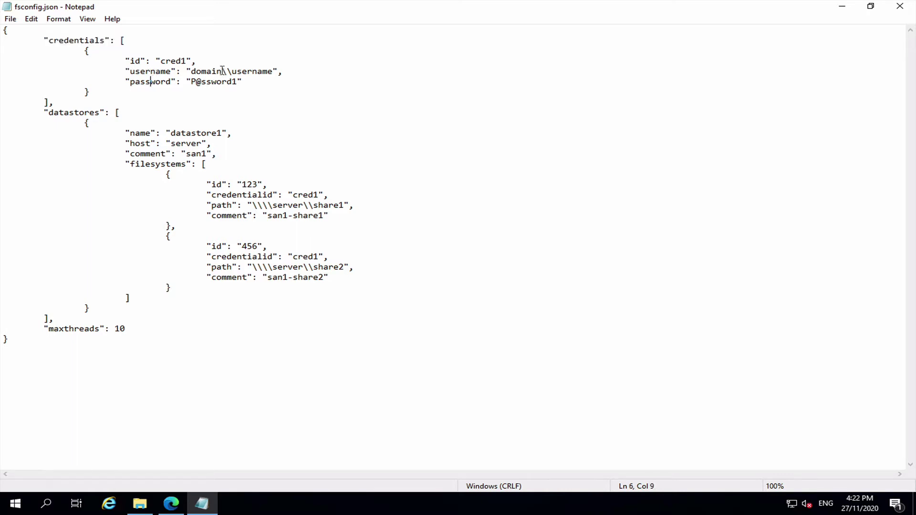
pyautogui.moveTo(223, 71); pyautogui.dragTo(234, 72)
pyautogui.click(176, 60)
pyautogui.moveTo(188, 61); pyautogui.dragTo(162, 60)
pyautogui.moveTo(92, 93); pyautogui.dragTo(87, 51)
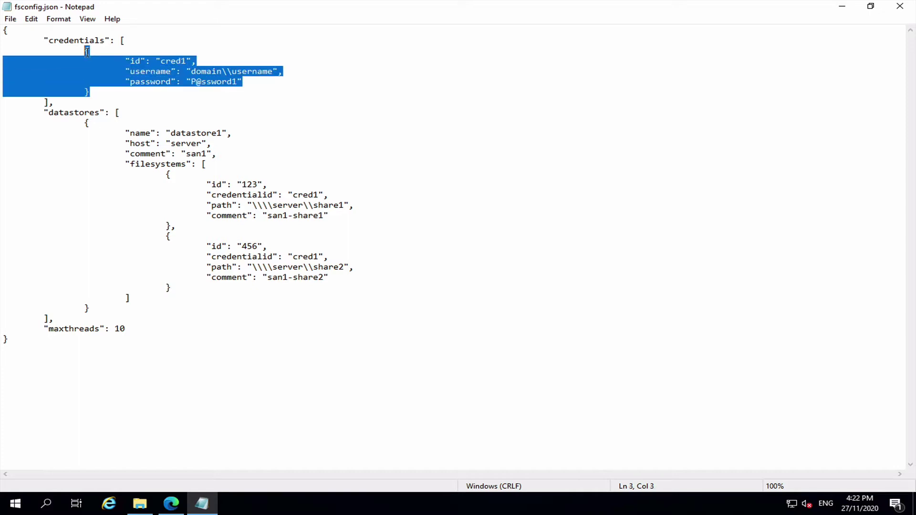
pyautogui.click(99, 92)
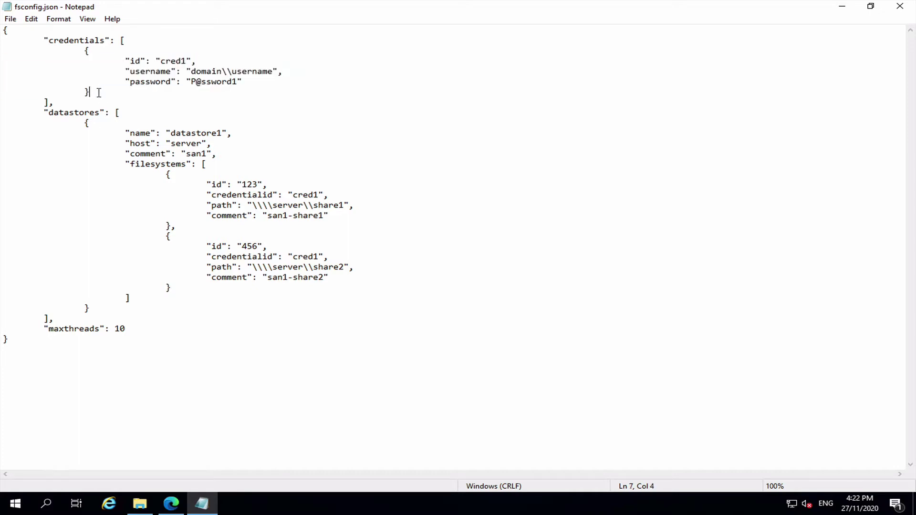
pyautogui.moveTo(99, 93); pyautogui.dragTo(86, 52)
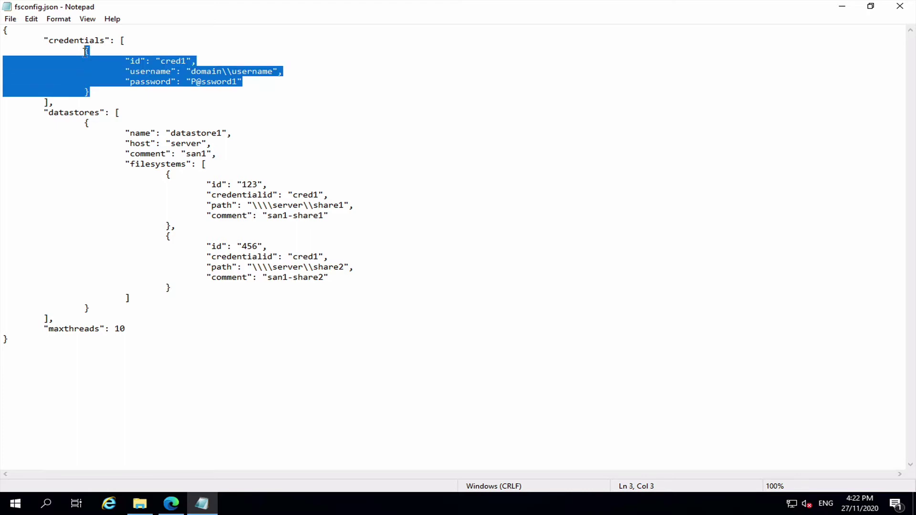
# - Add a comma after the credential block and insert a duplicate of it as a second, comma-free entry in the credentials list
pyautogui.click(98, 93)
pyautogui.write(',')
pyautogui.press('Return')
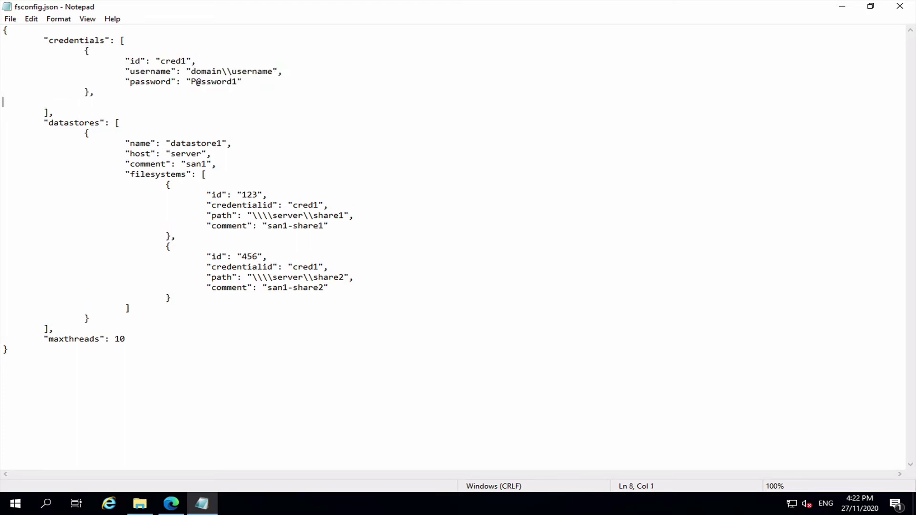
pyautogui.press('Tab')
pyautogui.press('Tab')
pyautogui.moveTo(91, 92); pyautogui.dragTo(86, 54)
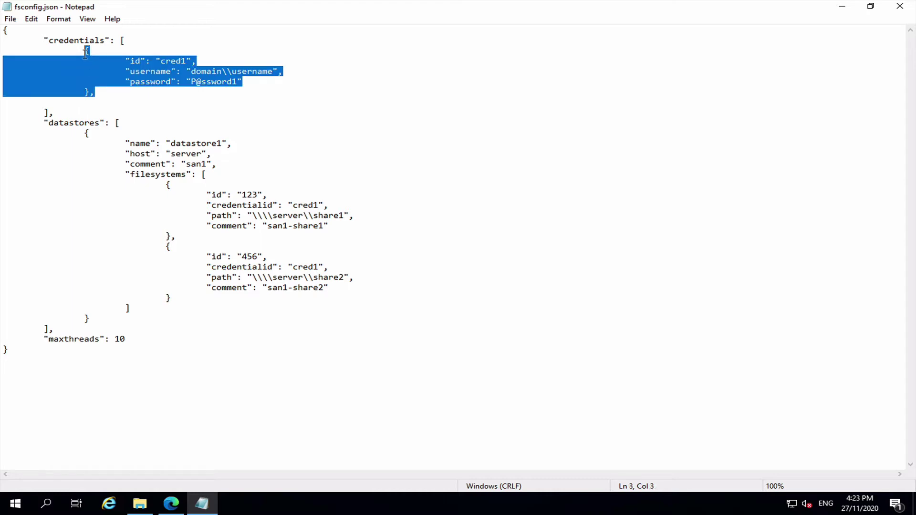
pyautogui.hotkey('ctrl', 'c')
pyautogui.click(95, 103)
pyautogui.hotkey('ctrl', 'v')
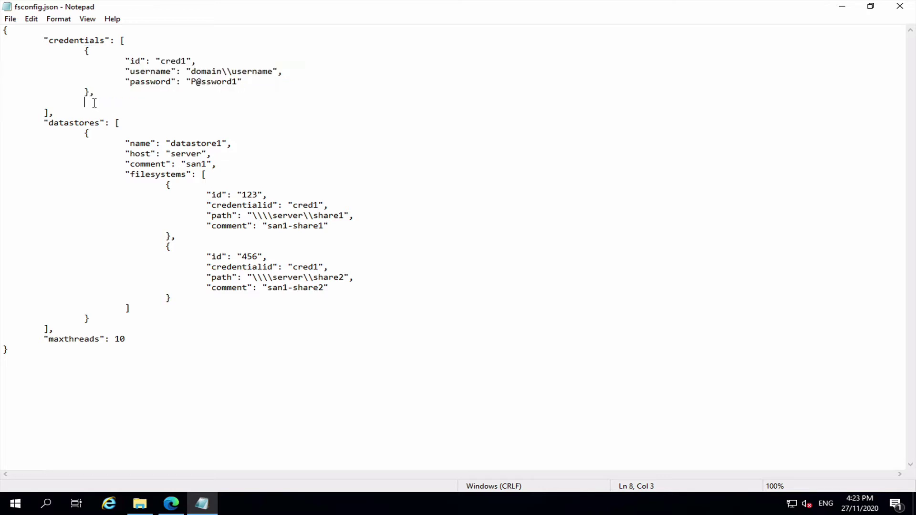
pyautogui.press('BackSpace')
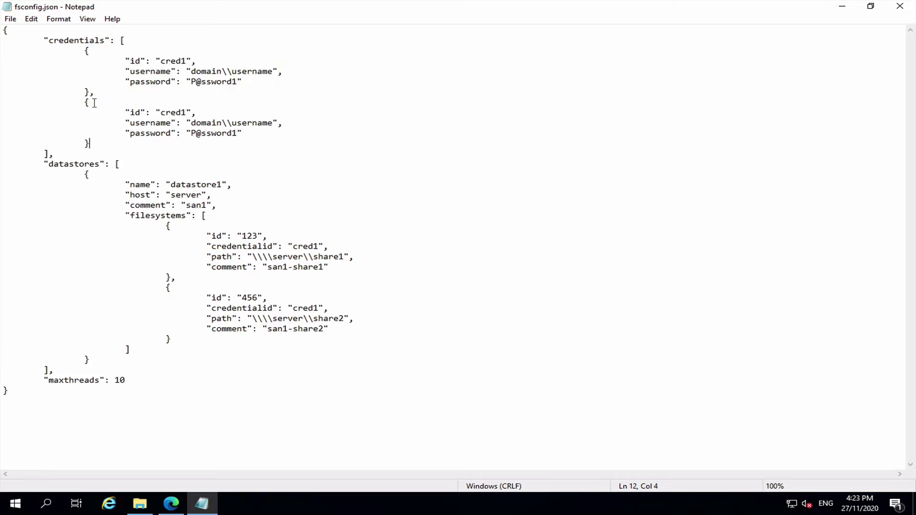
# - Set the second credential's id to cred2 and append 2 to its username
pyautogui.click(183, 112)
pyautogui.press('Right')
pyautogui.press('BackSpace')
pyautogui.write('2')
pyautogui.click(272, 123)
pyautogui.write('2')
# - Delete the second credential block together with the comma after the first one
pyautogui.click(103, 143)
pyautogui.moveTo(103, 143); pyautogui.dragTo(91, 92)
pyautogui.press('Delete')
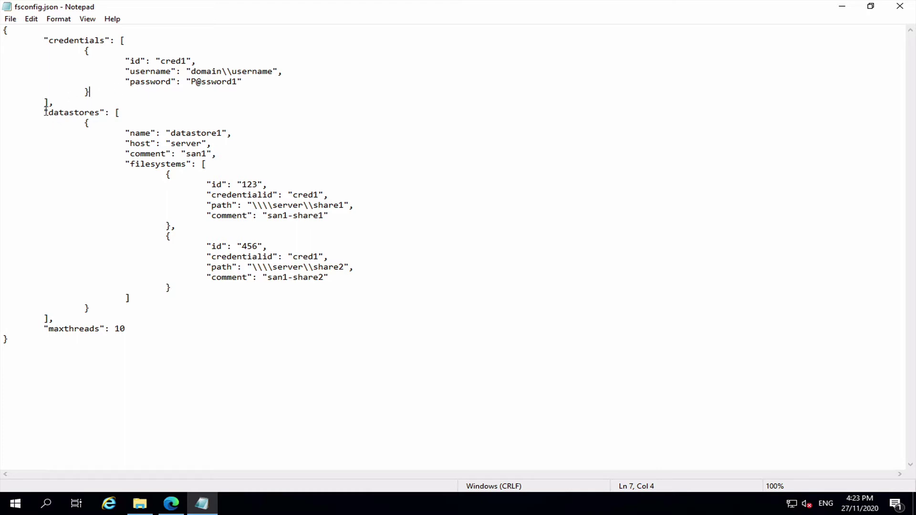
# - Set the maxthreads value at the end of fsconfig.json to 8
pyautogui.moveTo(44, 113); pyautogui.dragTo(81, 113)
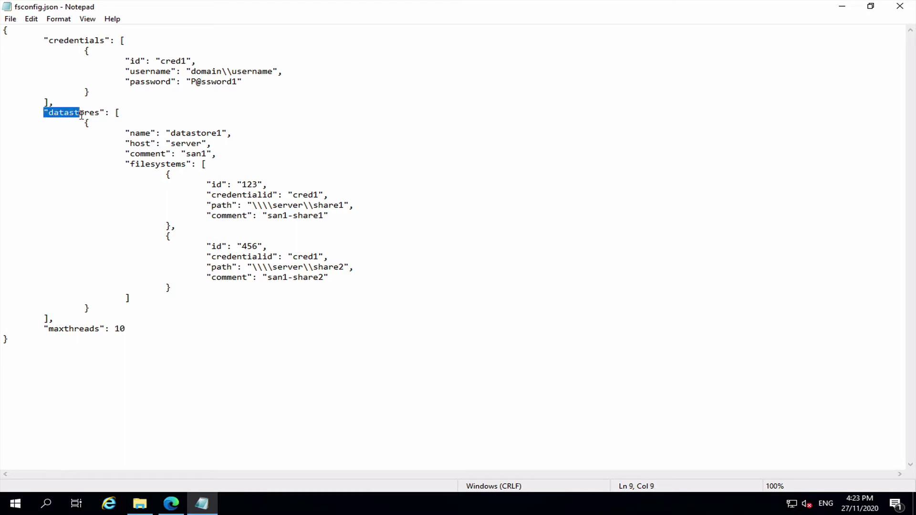
pyautogui.doubleClick(70, 330)
pyautogui.click(70, 330)
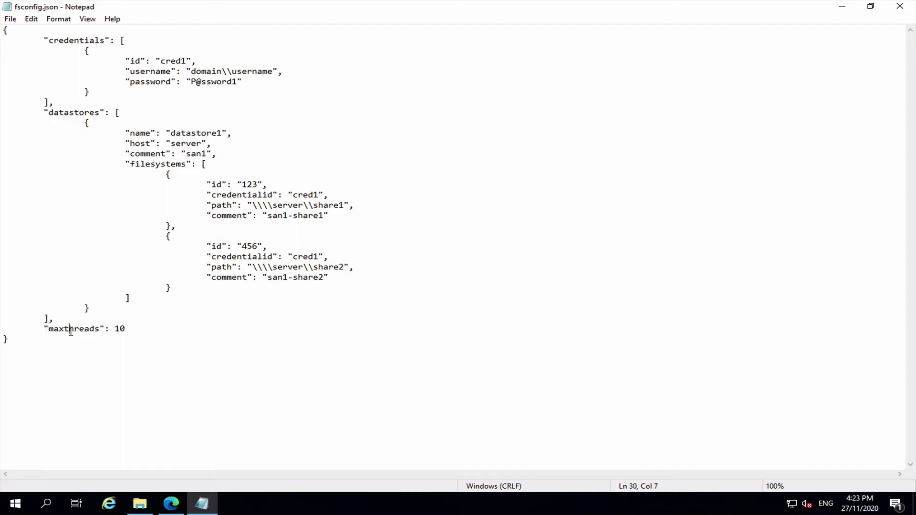
pyautogui.moveTo(48, 330); pyautogui.dragTo(98, 332)
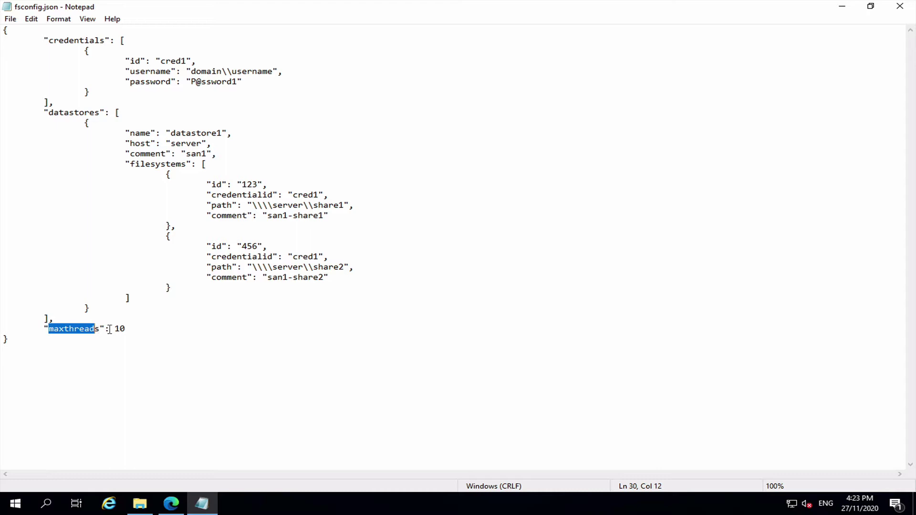
pyautogui.click(124, 329)
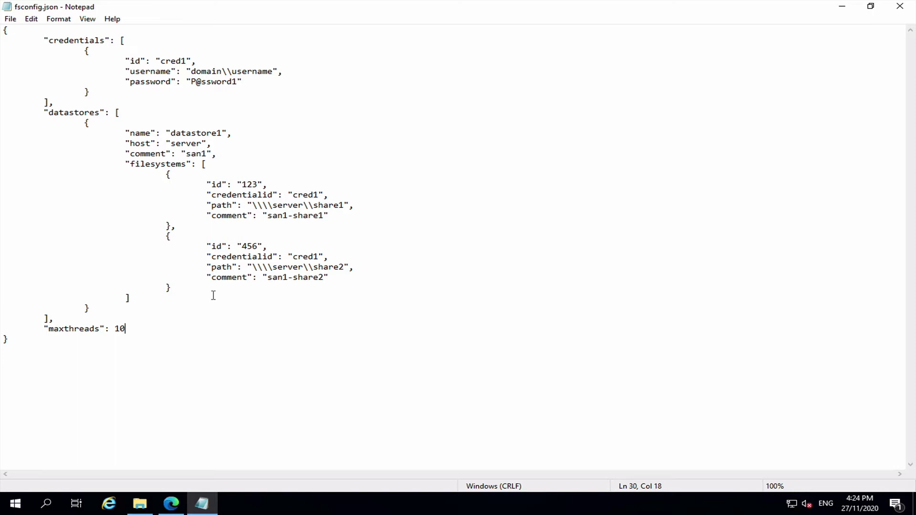
pyautogui.doubleClick(125, 329)
pyautogui.write('8')
# - Examine the datastores section of fsconfig.json, including its enclosing square brackets and the extent of the datastore block inside
pyautogui.click(44, 112)
pyautogui.moveTo(44, 112); pyautogui.dragTo(67, 320)
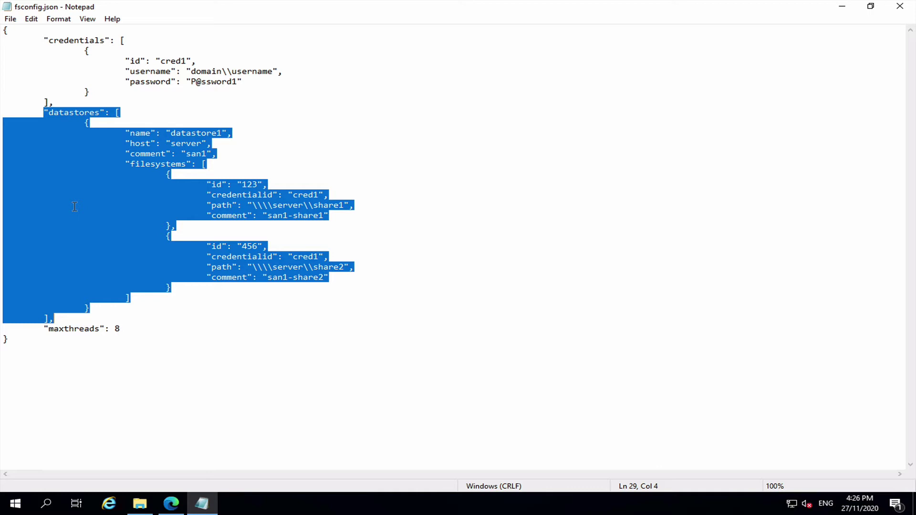
pyautogui.click(119, 208)
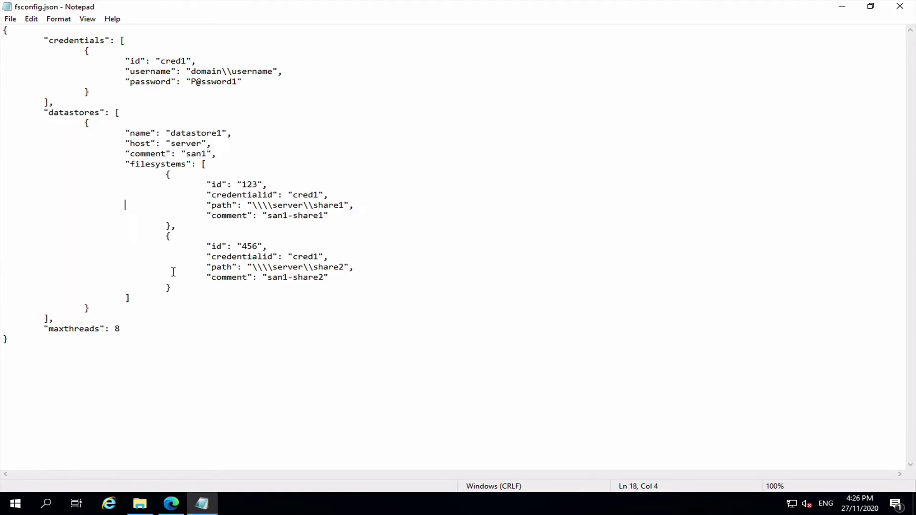
pyautogui.click(140, 294)
pyautogui.click(49, 317)
pyautogui.click(119, 112)
pyautogui.doubleClick(65, 114)
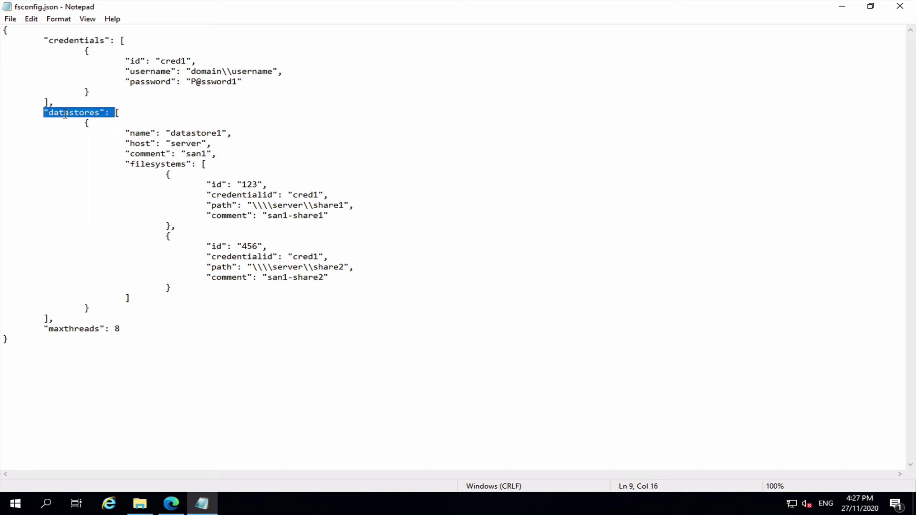
pyautogui.click(109, 113)
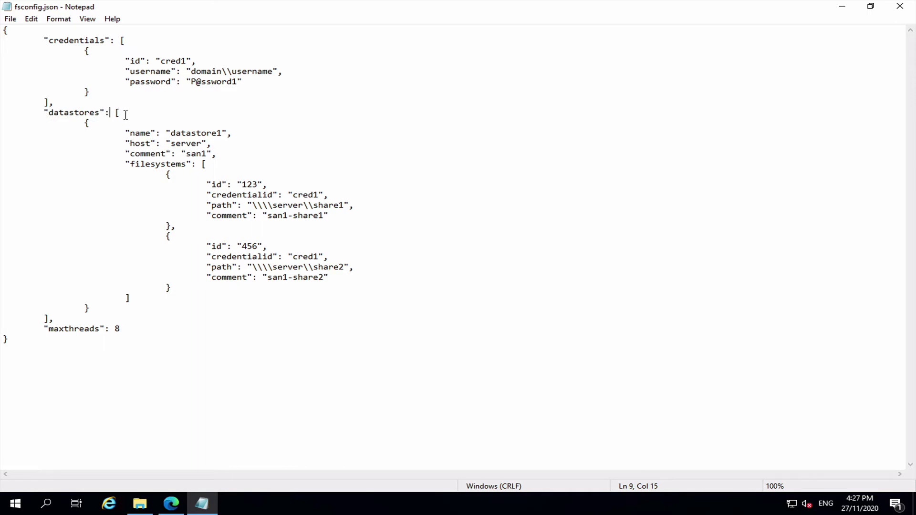
pyautogui.moveTo(123, 111); pyautogui.dragTo(115, 112)
pyautogui.moveTo(90, 308); pyautogui.dragTo(86, 308)
pyautogui.moveTo(90, 307); pyautogui.dragTo(86, 122)
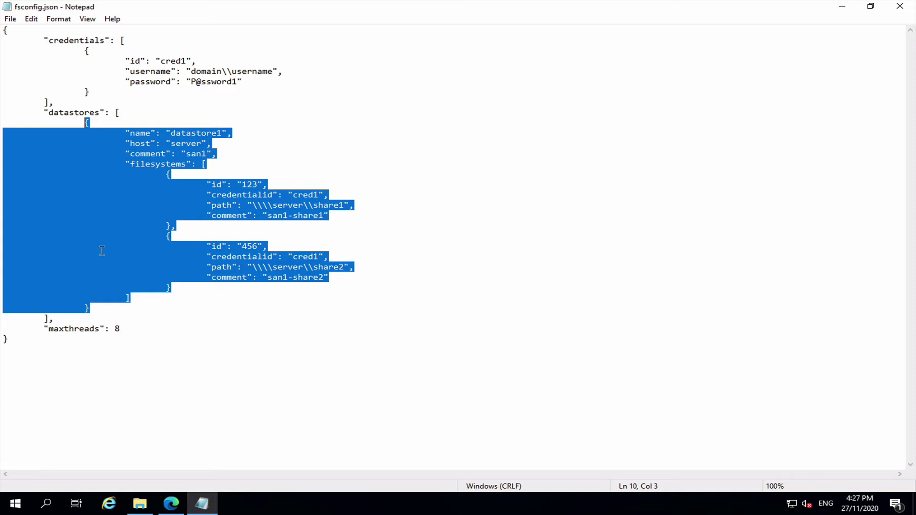
pyautogui.click(95, 306)
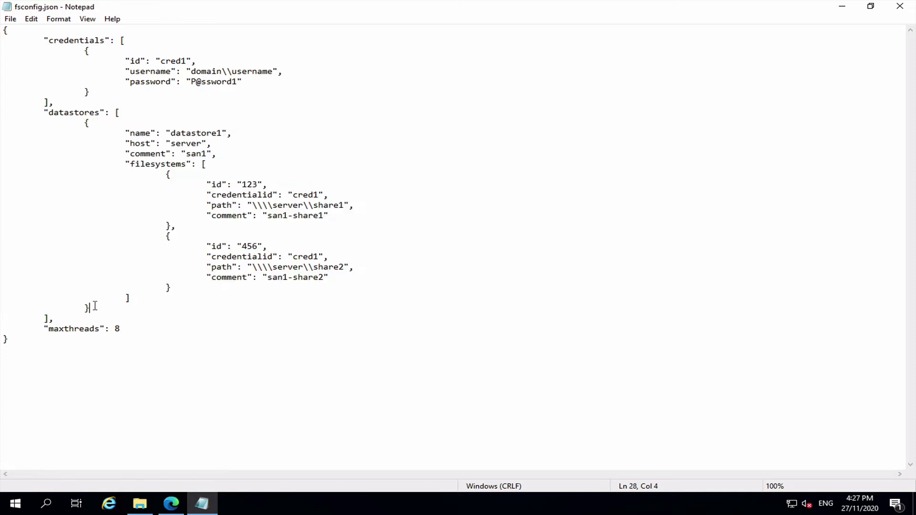
pyautogui.click(121, 112)
# - Add a comma after the datastore block and insert an aligned duplicate of it as a second entry in the datastores list
pyautogui.click(95, 306)
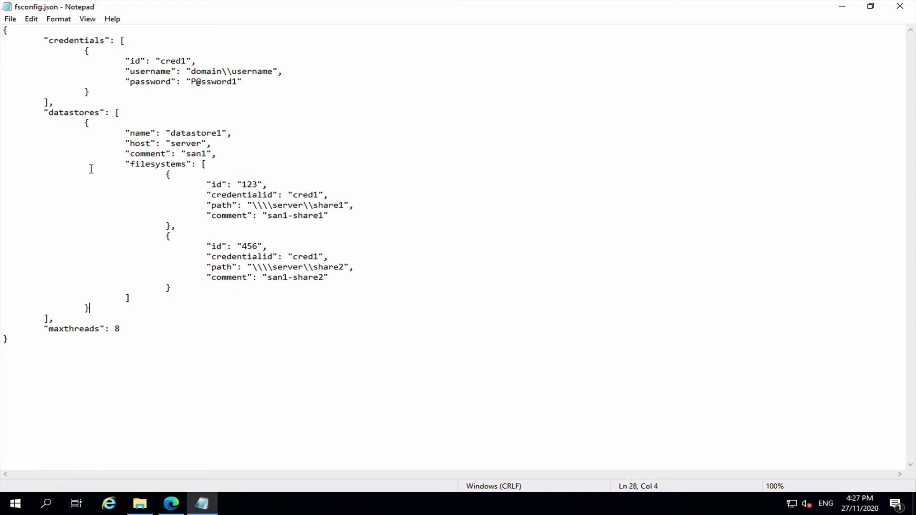
pyautogui.keyDown('shift'); pyautogui.click(86, 122); pyautogui.keyUp('shift')
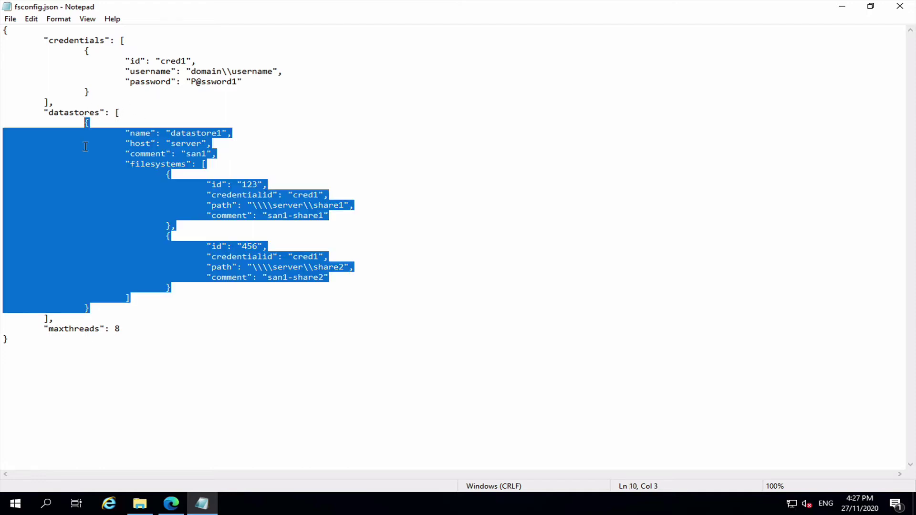
pyautogui.click(91, 309)
pyautogui.write(',')
pyautogui.press('Return')
pyautogui.hotkey('ctrl', 'v')
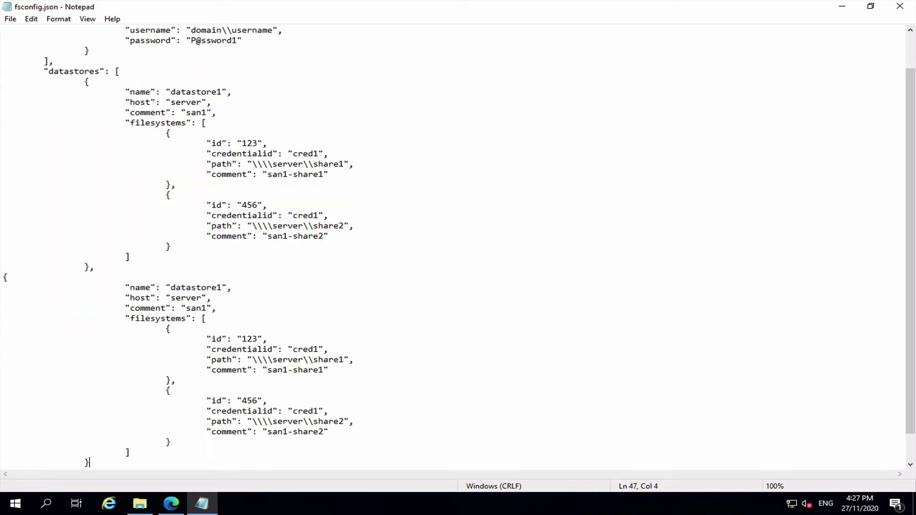
pyautogui.click(3, 278)
pyautogui.press('Tab')
pyautogui.press('Tab')
# - Delete the duplicated datastore block and the comma preceding it
pyautogui.click(90, 462)
pyautogui.keyDown('shift'); pyautogui.click(92, 269); pyautogui.keyUp('shift')
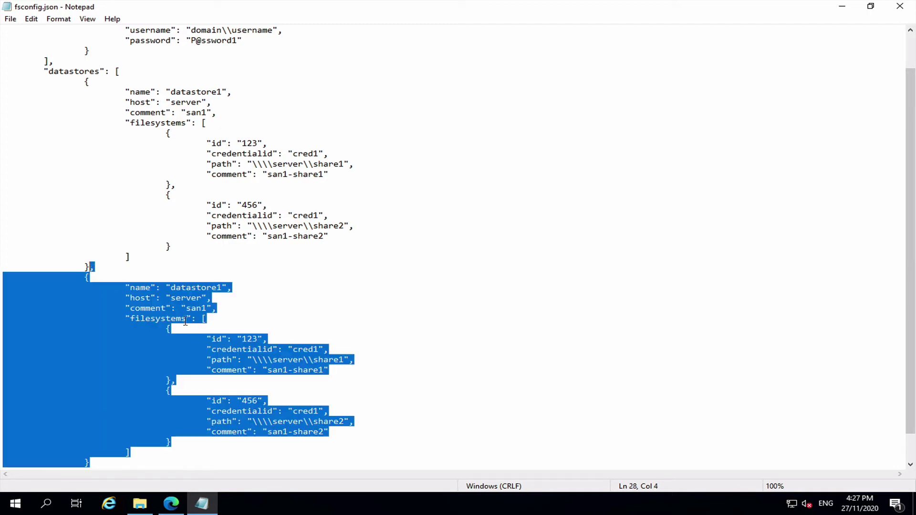
pyautogui.press('Delete')
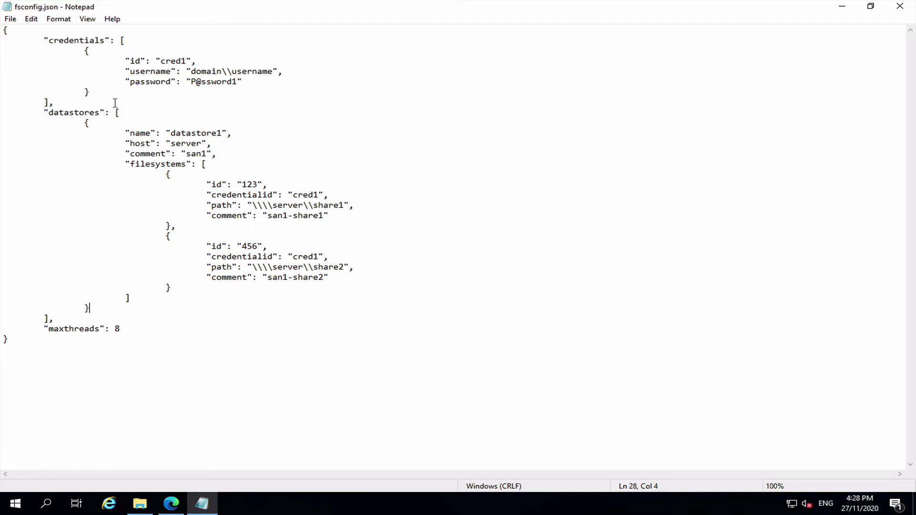
# - Set the name of the datastore to contentstore
pyautogui.click(88, 122)
pyautogui.keyDown('shift'); pyautogui.click(94, 309); pyautogui.keyUp('shift')
pyautogui.click(84, 123)
pyautogui.keyDown('shift'); pyautogui.click(93, 308); pyautogui.keyUp('shift')
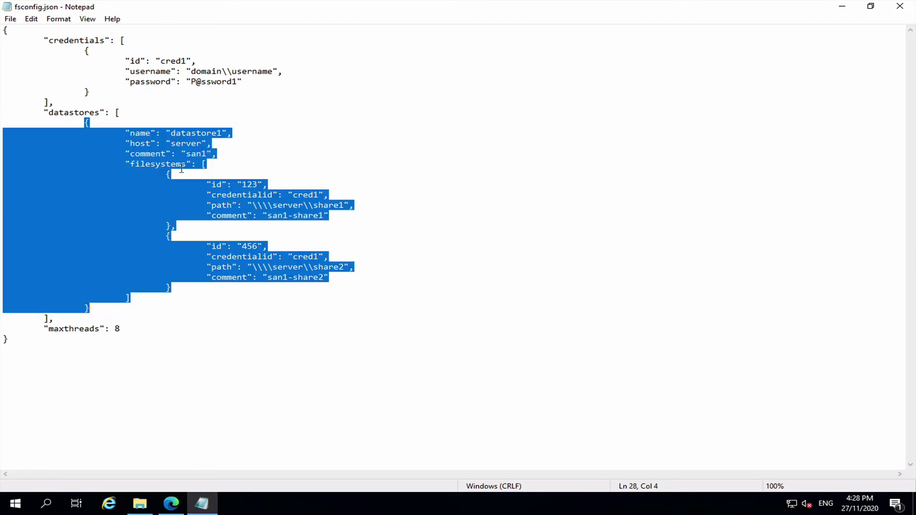
pyautogui.click(181, 165)
pyautogui.moveTo(213, 154); pyautogui.dragTo(141, 139)
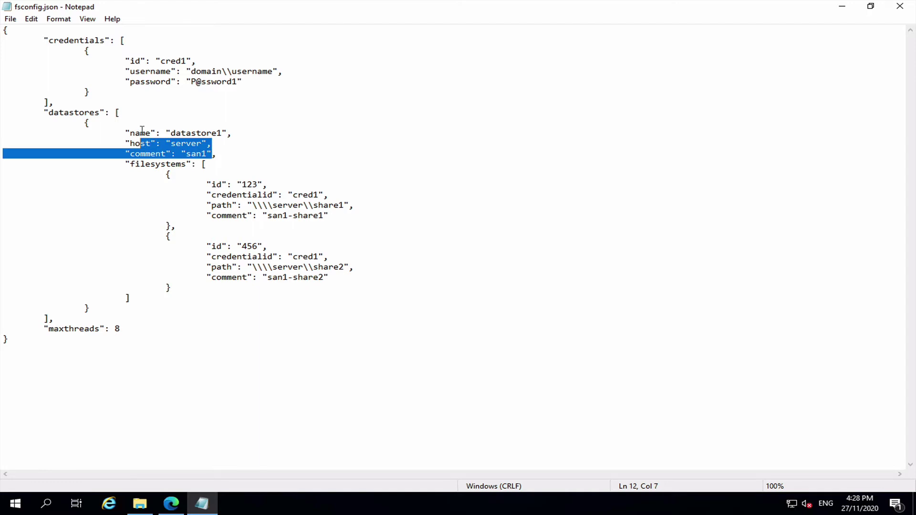
pyautogui.click(142, 133)
pyautogui.click(222, 133)
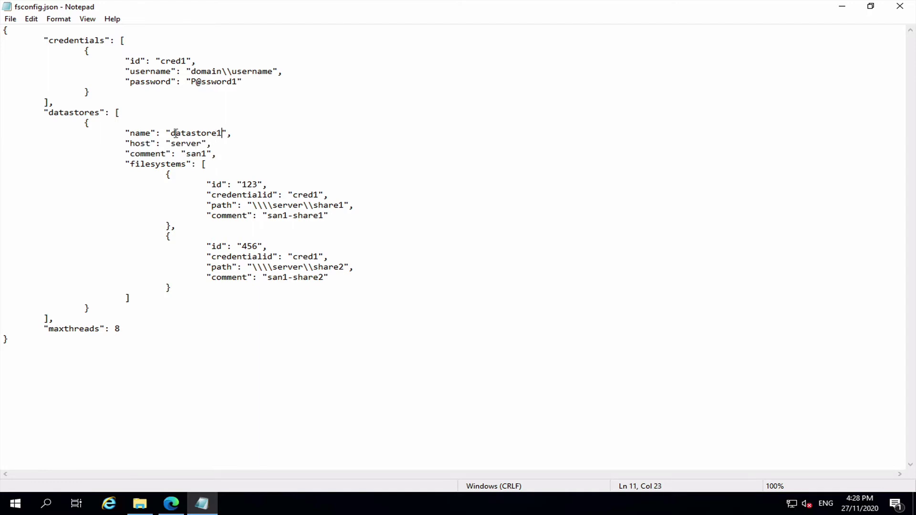
pyautogui.keyDown('shift'); pyautogui.click(171, 133); pyautogui.keyUp('shift')
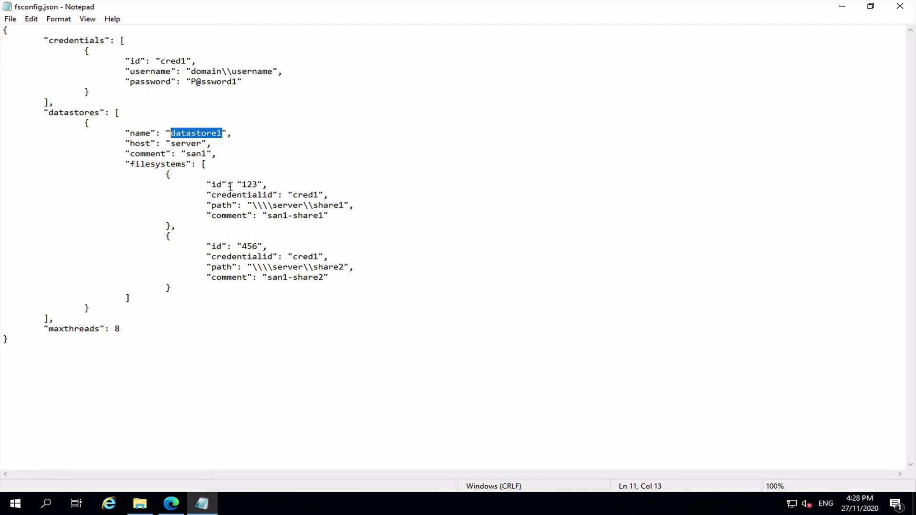
pyautogui.write('con')
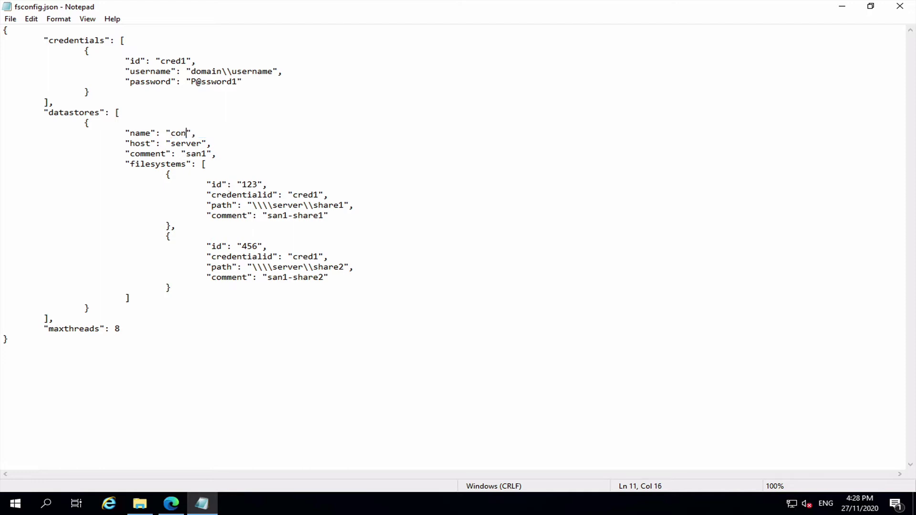
pyautogui.write('tentstore')
# - Select the datastore's host value, and switch to Birdsnest Explorer in the Edge browser to open the Visualizer
pyautogui.click(203, 143)
pyautogui.keyDown('shift'); pyautogui.click(171, 143); pyautogui.keyUp('shift')
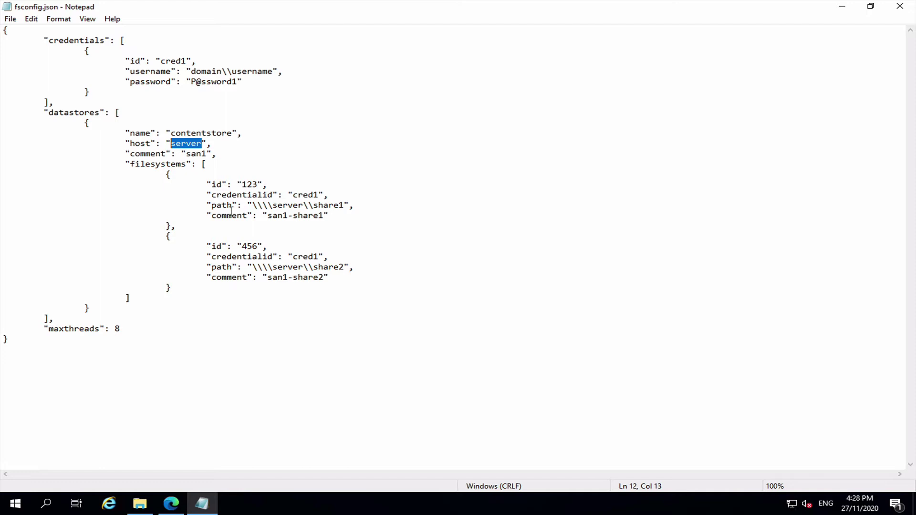
pyautogui.doubleClick(176, 145)
pyautogui.click(174, 143)
pyautogui.moveTo(171, 144); pyautogui.dragTo(202, 147)
pyautogui.click(171, 503)
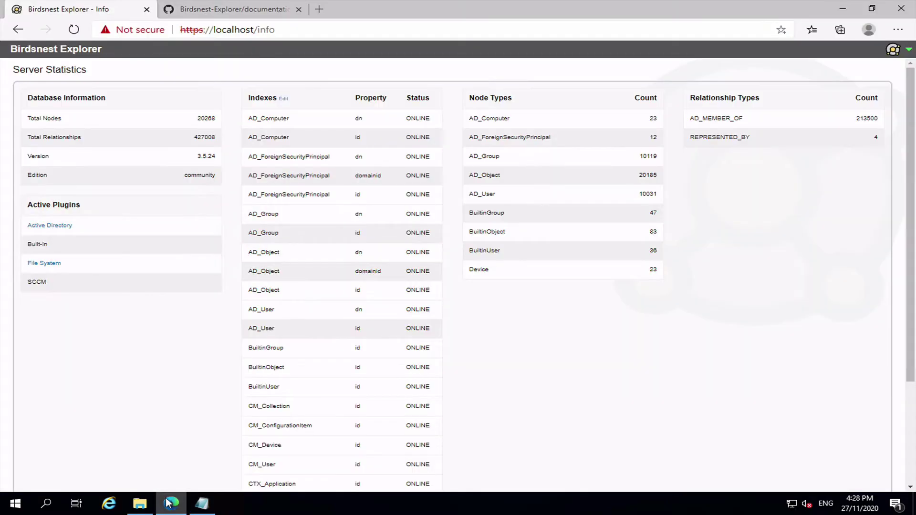
pyautogui.click(72, 52)
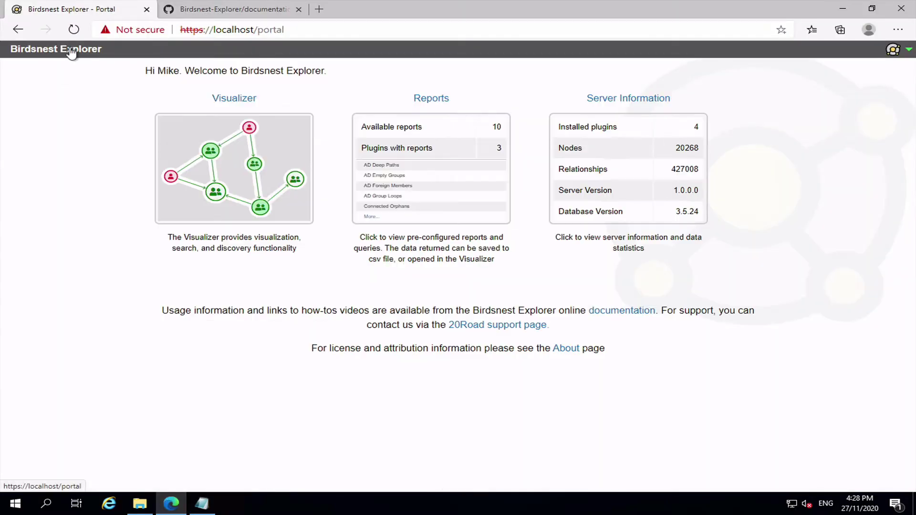
pyautogui.click(234, 173)
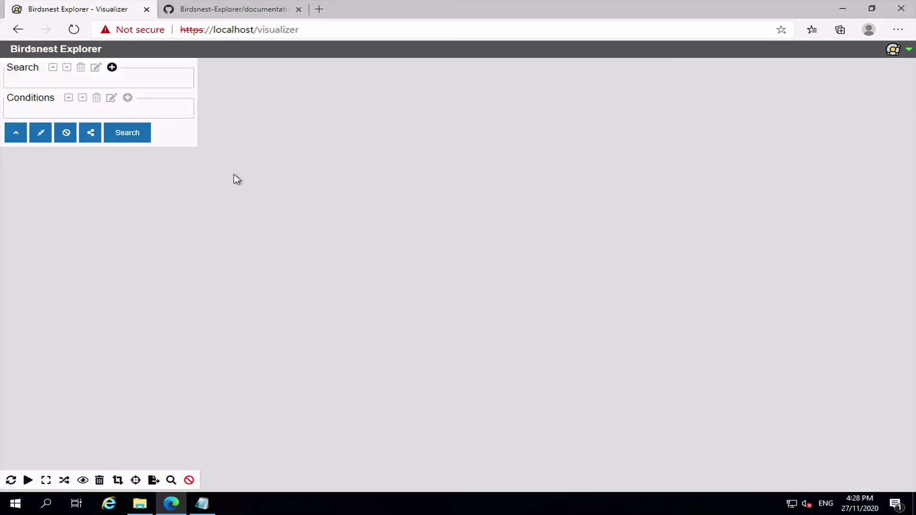
pyautogui.click(20, 134)
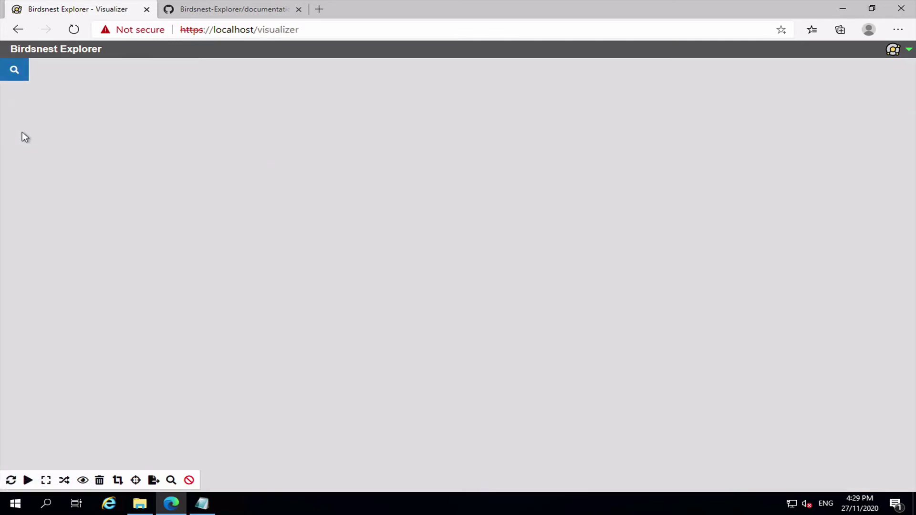
pyautogui.click(14, 71)
pyautogui.click(111, 67)
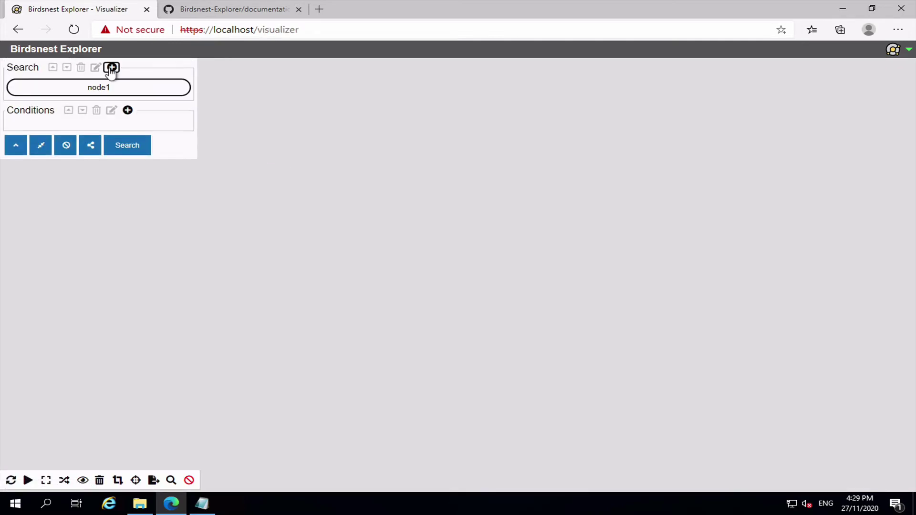
pyautogui.click(112, 89)
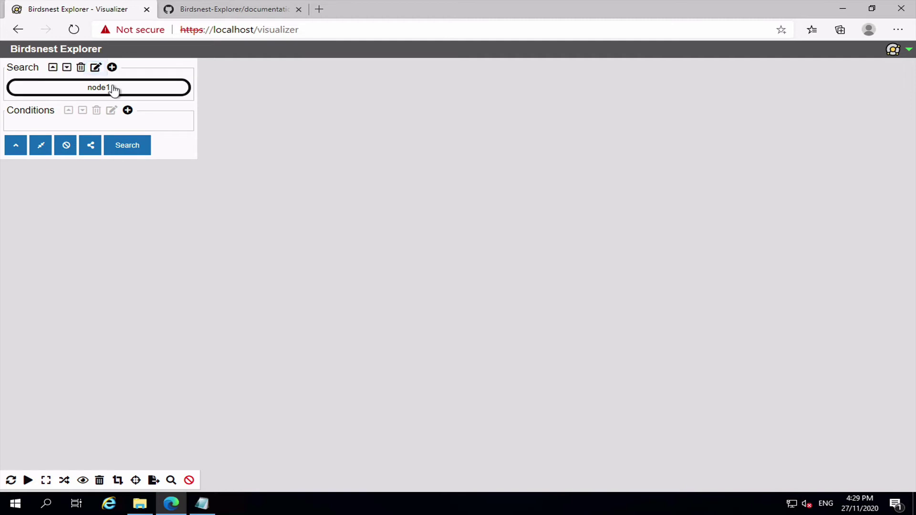
pyautogui.click(20, 146)
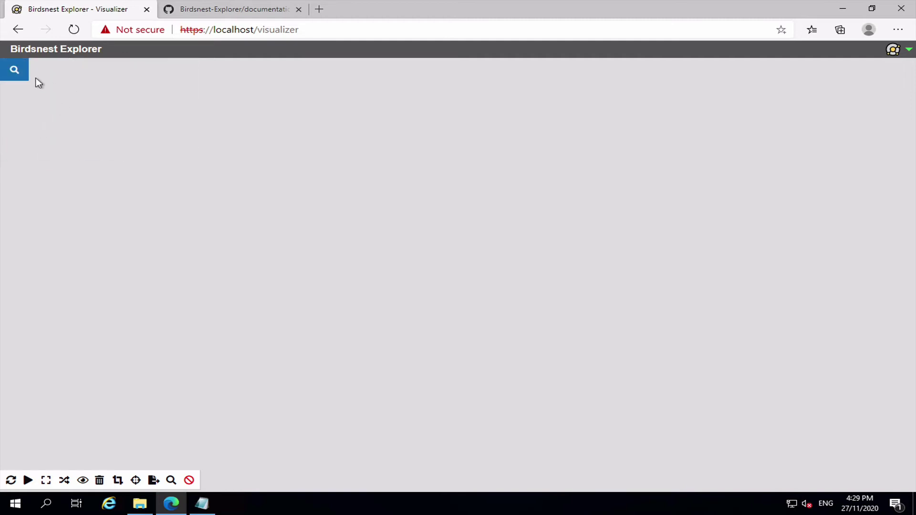
# - Use the Visualizer's simple search to find BRIX01 and add it to the view
pyautogui.click(23, 74)
pyautogui.click(40, 146)
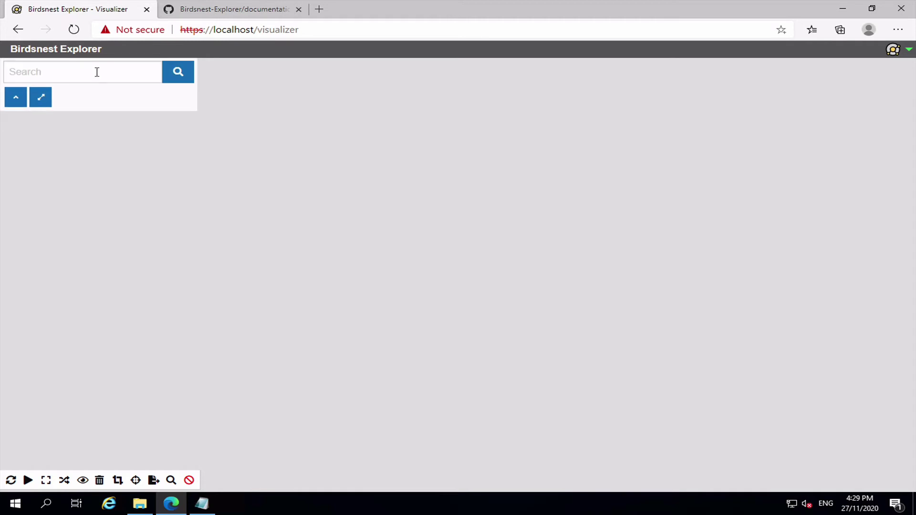
pyautogui.click(97, 72)
pyautogui.write('brix')
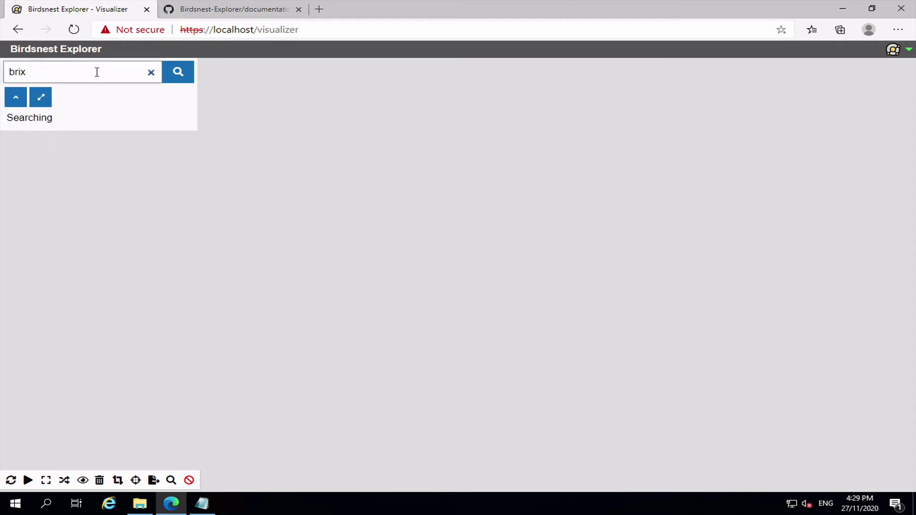
pyautogui.click(71, 99)
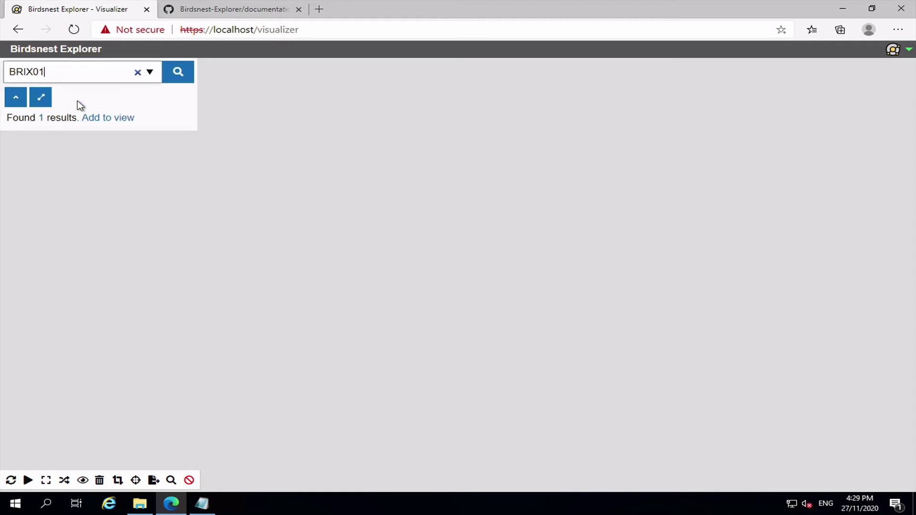
pyautogui.click(100, 120)
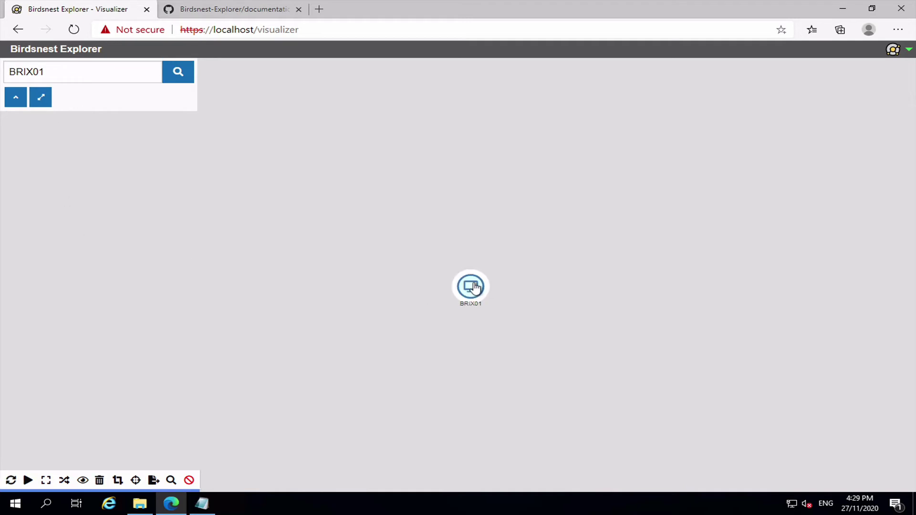
# - Copy the name BRIX01 from the device's details, and paste it as the datastore's host in fsconfig.json in Notepad
pyautogui.click(473, 286)
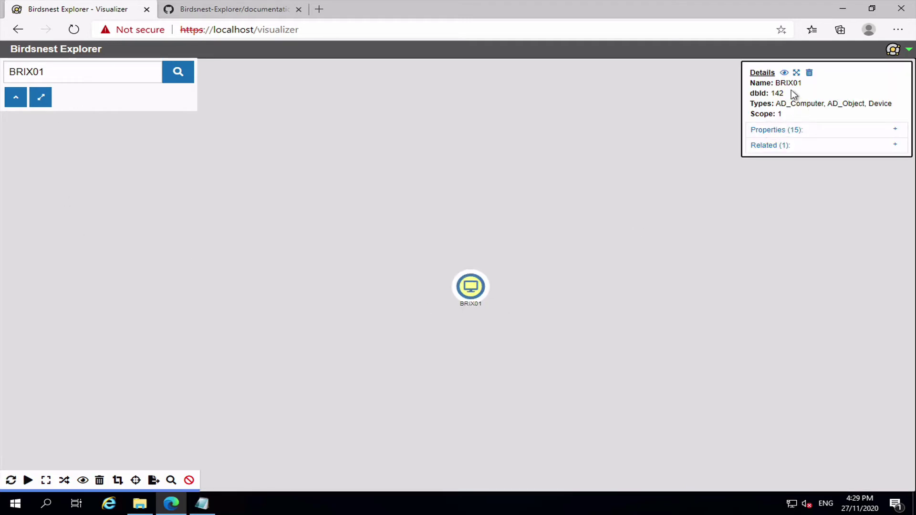
pyautogui.doubleClick(785, 84)
pyautogui.doubleClick(879, 103)
pyautogui.doubleClick(785, 84)
pyautogui.rightClick(786, 86)
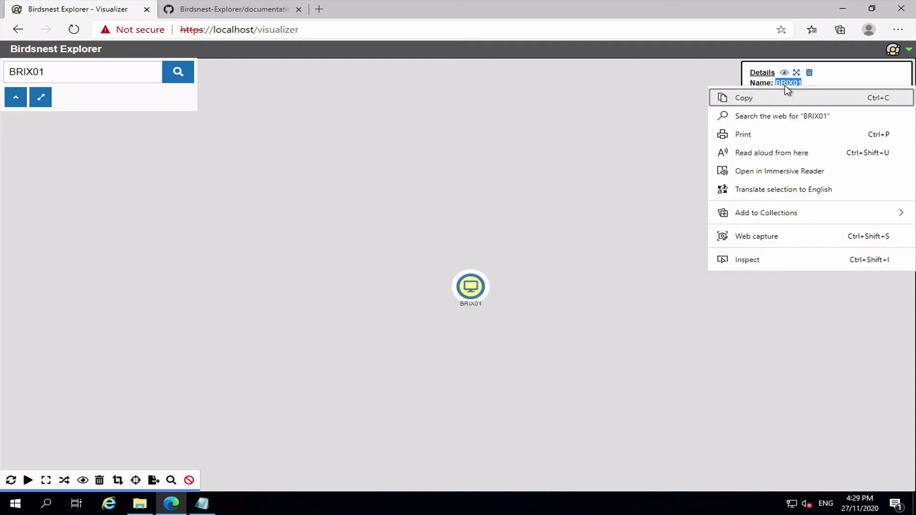
pyautogui.click(774, 97)
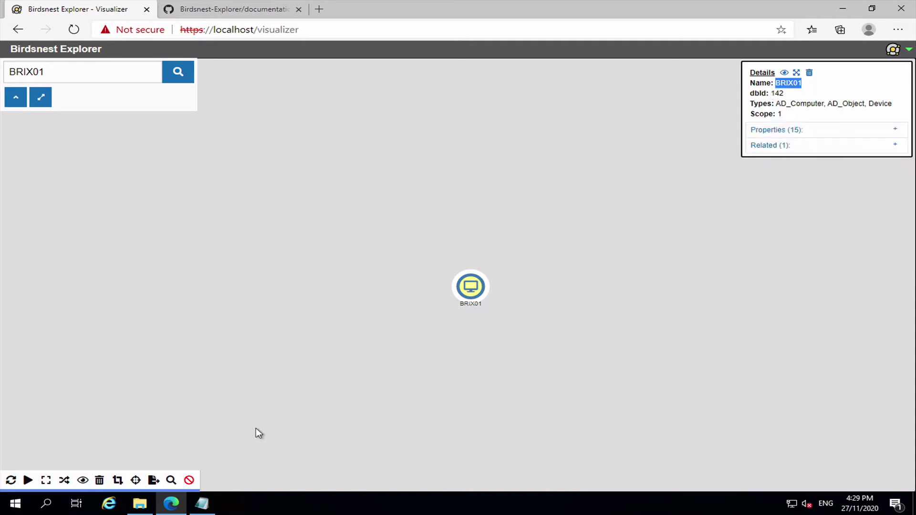
pyautogui.click(203, 503)
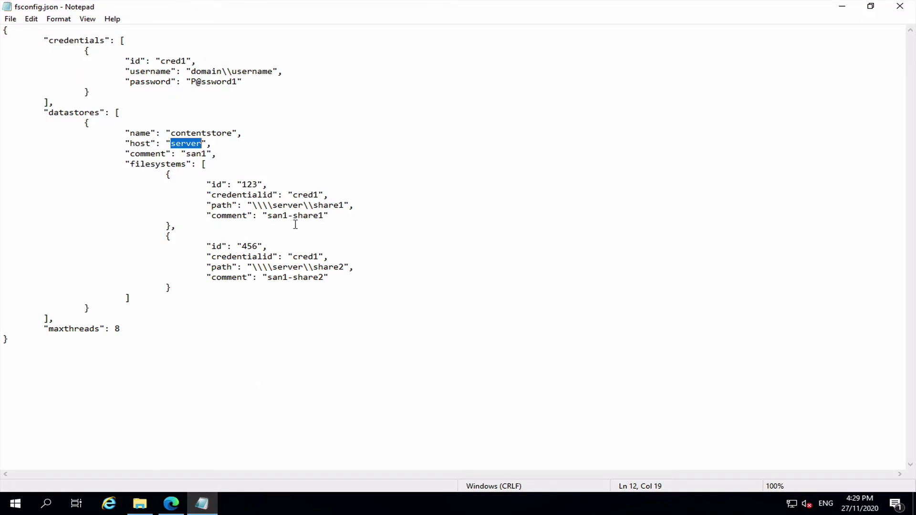
pyautogui.hotkey('ctrl', 'v')
# - Set the datastore's comment to "Blah blah blah"
pyautogui.click(206, 153)
pyautogui.press('BackSpace')
pyautogui.press('BackSpace')
pyautogui.press('BackSpace')
pyautogui.press('BackSpace')
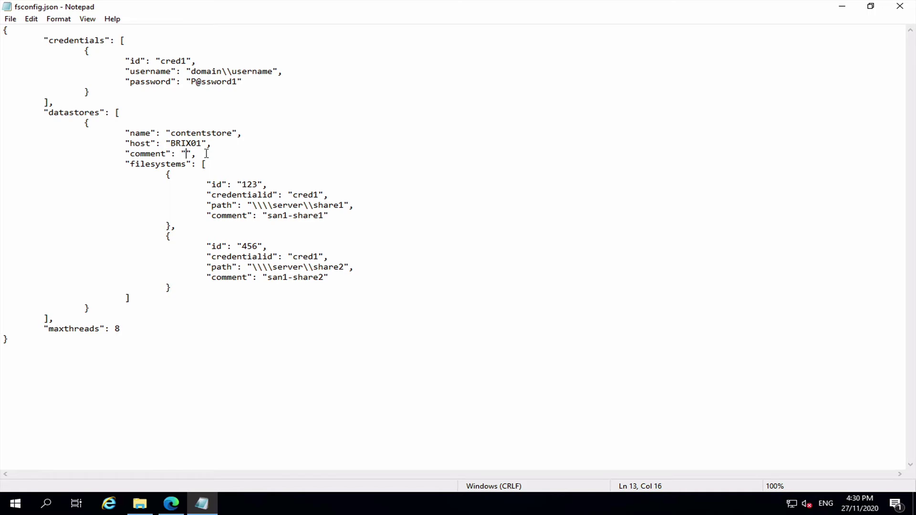
pyautogui.write('Blah blah blah')
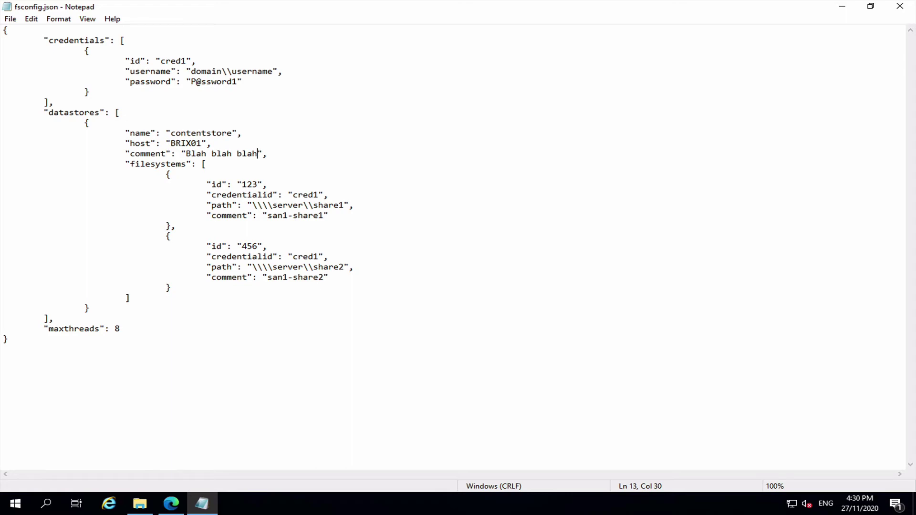
# - Delete the second file system block, with id 456, and the comma preceding it
pyautogui.click(172, 287)
pyautogui.moveTo(172, 287); pyautogui.dragTo(168, 236)
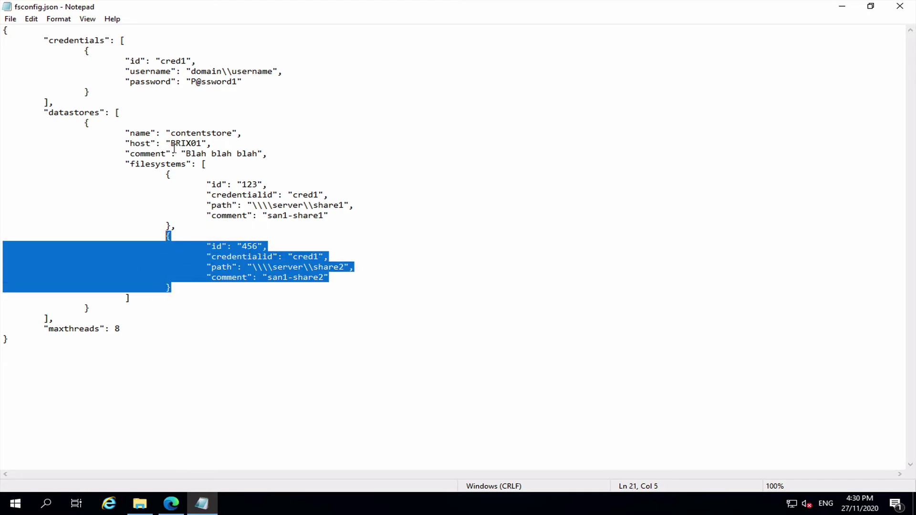
pyautogui.click(146, 165)
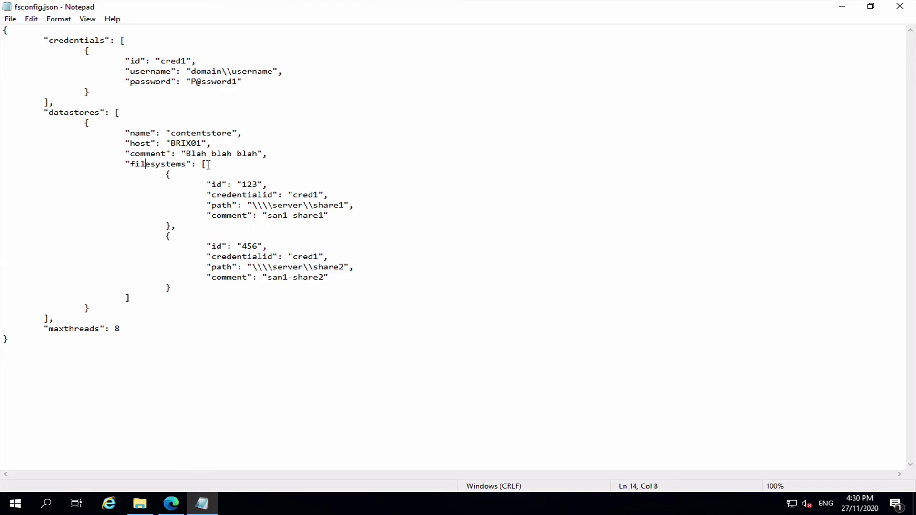
pyautogui.moveTo(208, 165); pyautogui.dragTo(203, 163)
pyautogui.click(171, 226)
pyautogui.keyDown('shift'); pyautogui.click(167, 174); pyautogui.keyUp('shift')
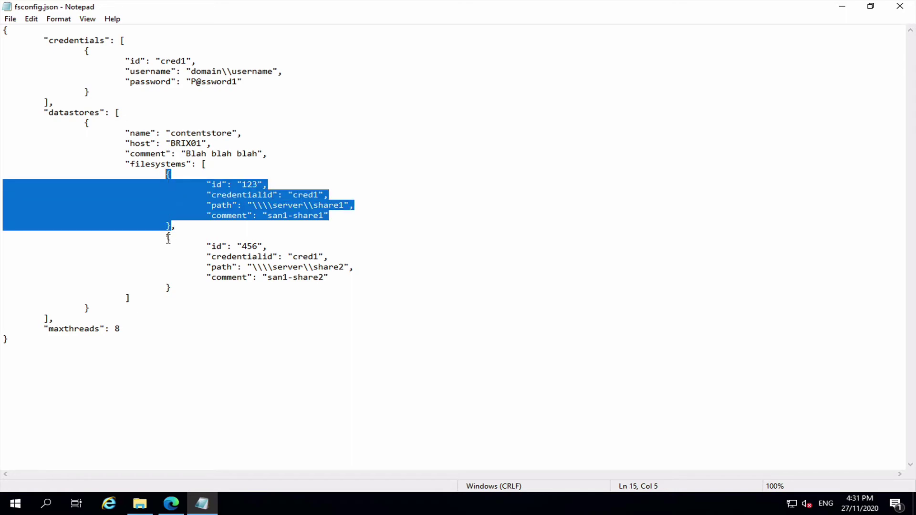
pyautogui.moveTo(167, 236); pyautogui.dragTo(174, 287)
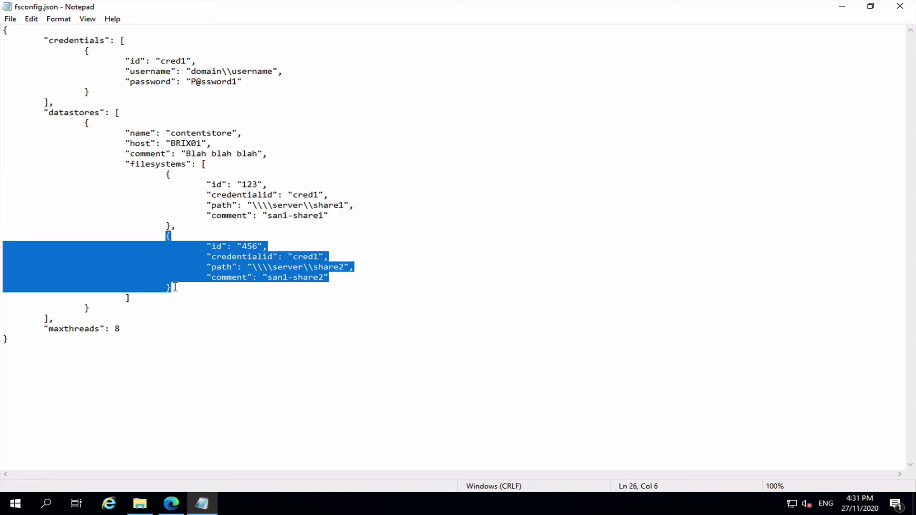
pyautogui.click(179, 287)
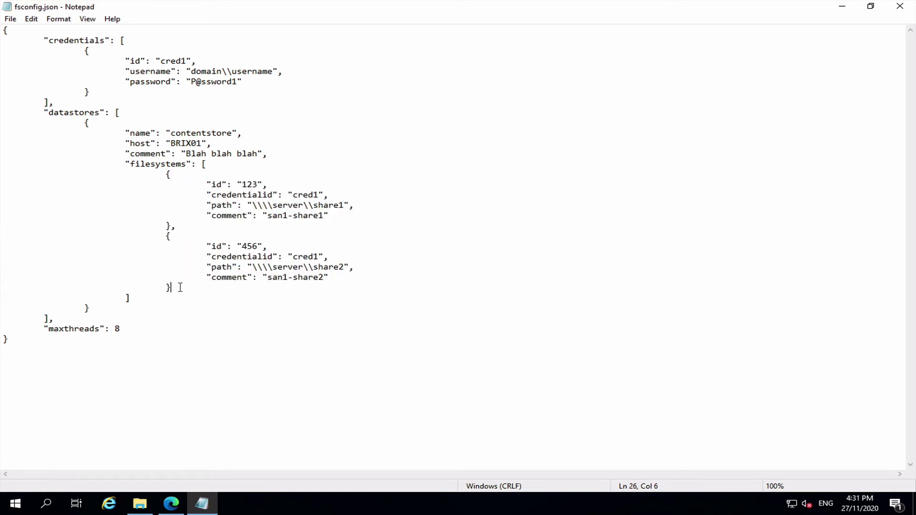
pyautogui.moveTo(180, 287); pyautogui.dragTo(171, 225)
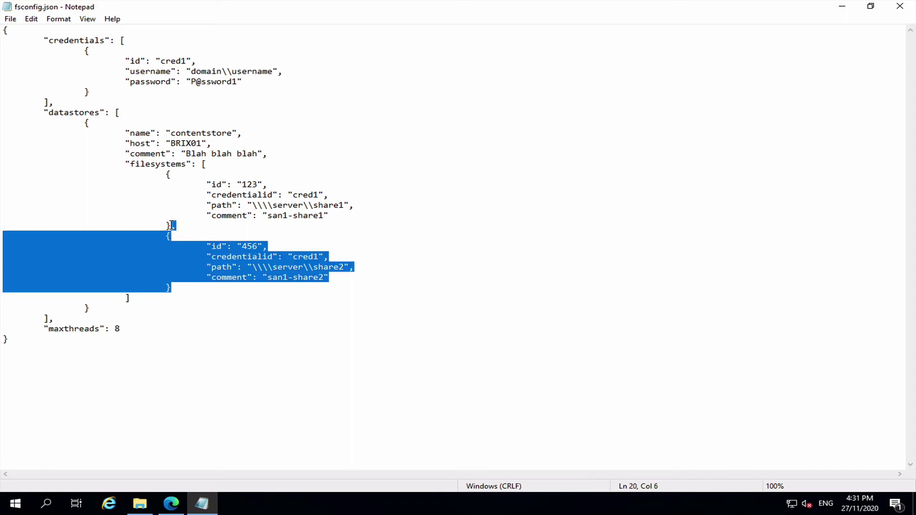
pyautogui.press('Delete')
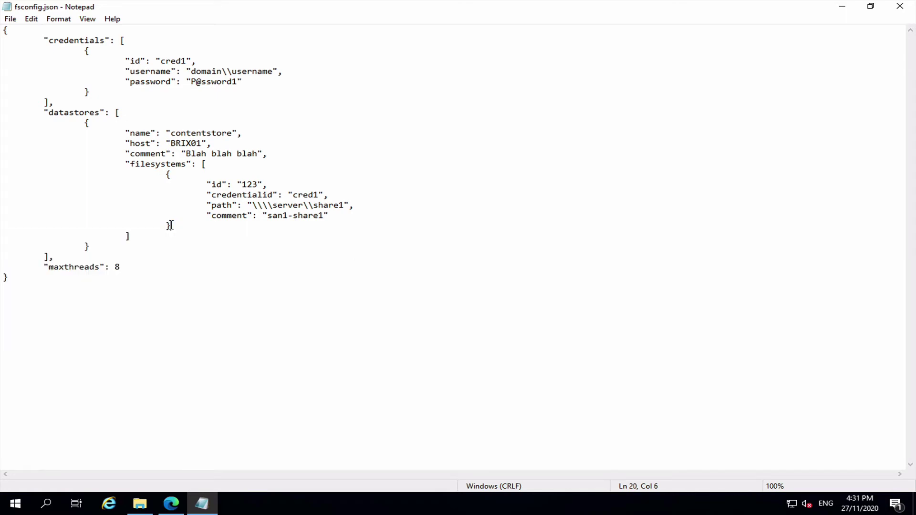
# - Set the remaining file system's id to contentstore-contentstore
pyautogui.click(258, 185)
pyautogui.press('BackSpace')
pyautogui.press('BackSpace')
pyautogui.press('BackSpace')
pyautogui.write('contento')
pyautogui.press('BackSpace')
pyautogui.write('so')
pyautogui.press('BackSpace')
pyautogui.write('tore-contentsot')
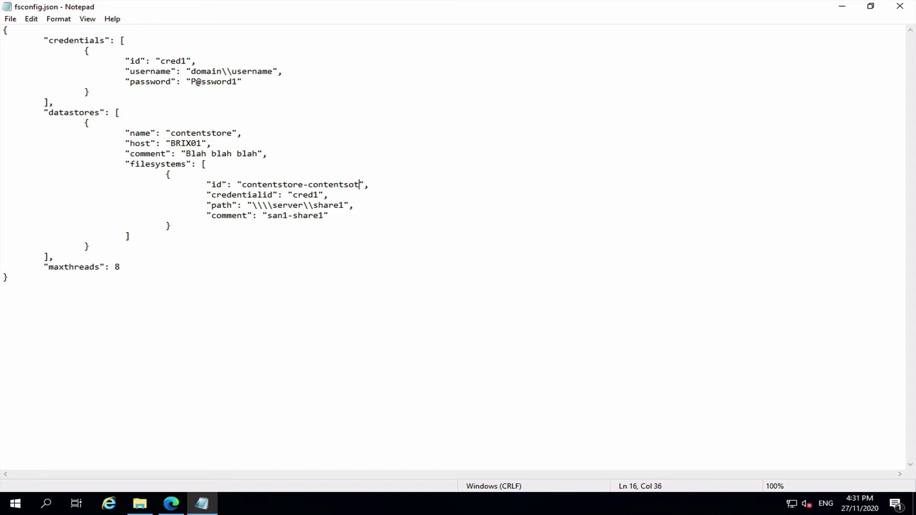
pyautogui.press('BackSpace')
pyautogui.press('BackSpace')
pyautogui.write('tore')
# - Compare the file system's credentialid with the id in the credentials block, and delete the credentialid line from the file system
pyautogui.click(246, 195)
pyautogui.doubleClick(247, 194)
pyautogui.click(246, 195)
pyautogui.doubleClick(178, 61)
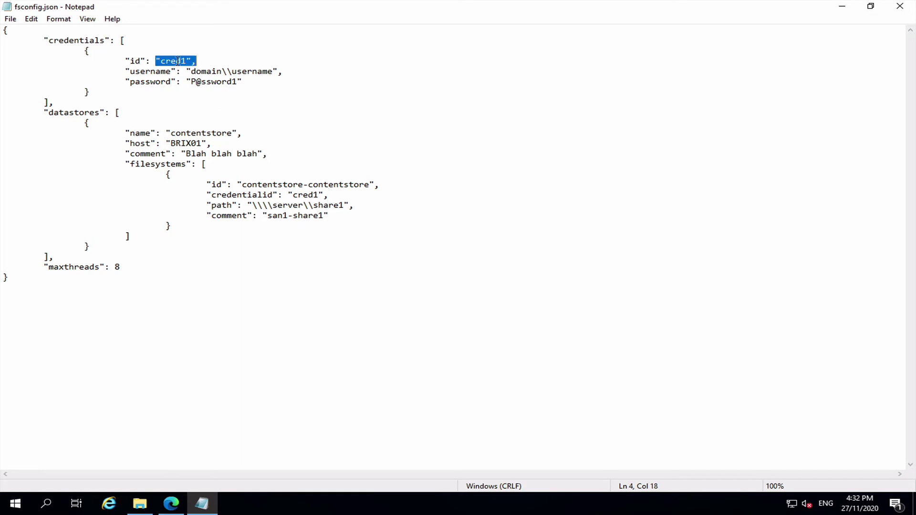
pyautogui.click(173, 61)
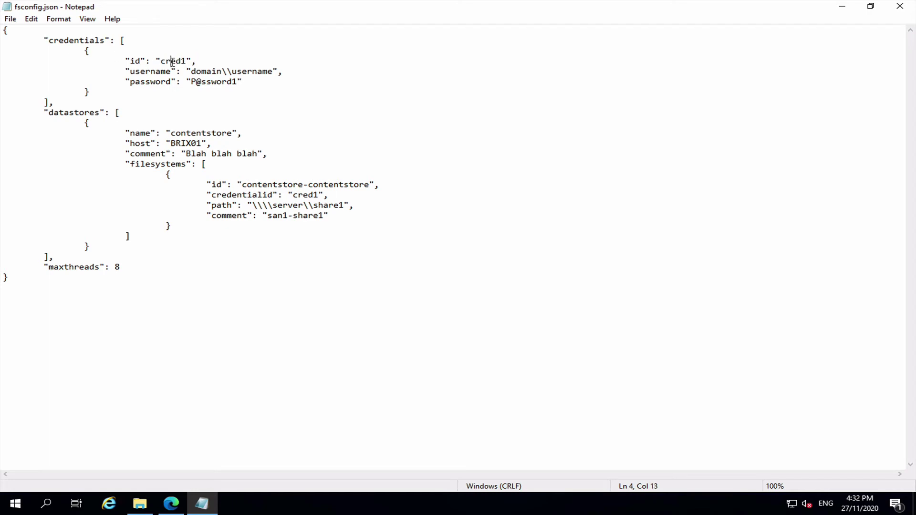
pyautogui.click(309, 197)
pyautogui.click(338, 194)
pyautogui.keyDown('shift'); pyautogui.click(387, 185); pyautogui.keyUp('shift')
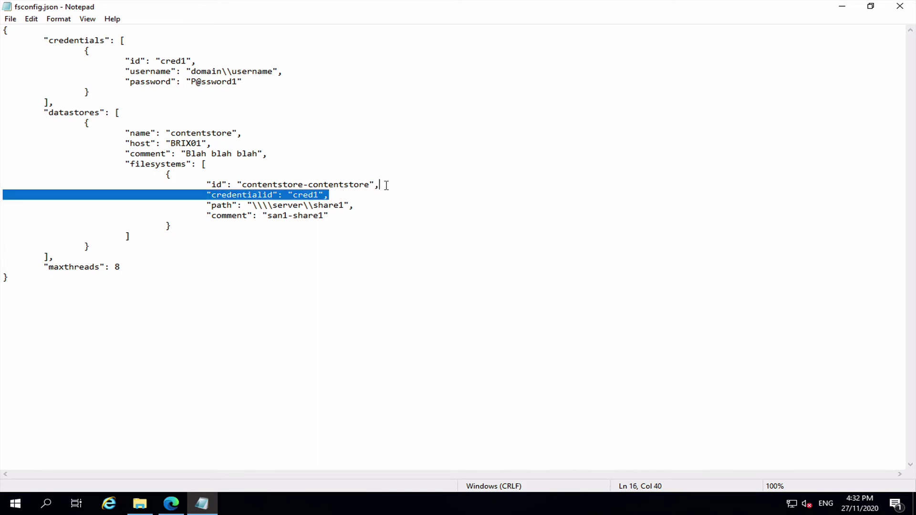
pyautogui.press('Delete')
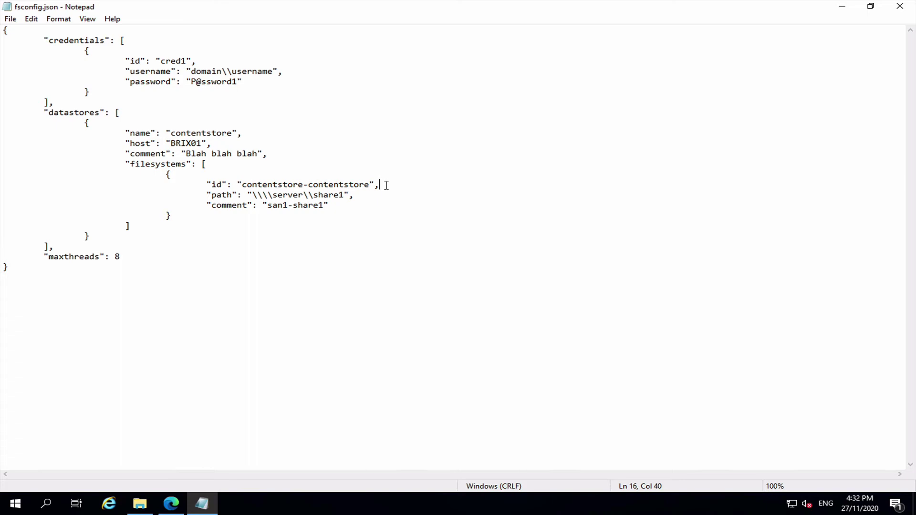
# - Replace the server name in the file system's path with contentstore, keeping the four leading backslashes
pyautogui.click(271, 195)
pyautogui.press('Left')
pyautogui.press('Left')
pyautogui.press('Left')
pyautogui.press('Left')
pyautogui.press('Right')
pyautogui.press('Right')
pyautogui.press('Right')
pyautogui.press('Right')
pyautogui.moveTo(303, 196); pyautogui.dragTo(274, 196)
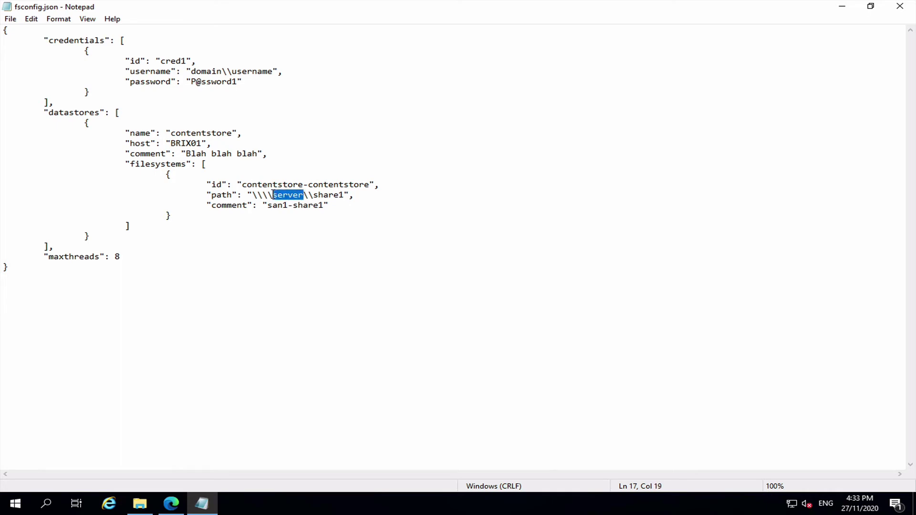
pyautogui.write('contentstore')
# - Replace the share name at the end of the file system's path with contentstore
pyautogui.click(369, 197)
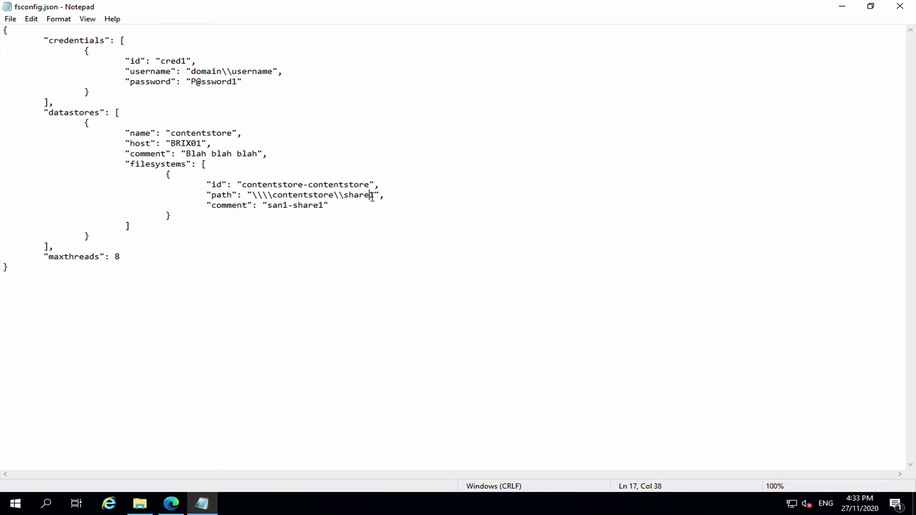
pyautogui.press('BackSpace')
pyautogui.press('BackSpace')
pyautogui.press('BackSpace')
pyautogui.press('BackSpace')
pyautogui.press('BackSpace')
pyautogui.press('BackSpace')
pyautogui.write('contentstore')
# - Set the file system's comment to "This is the contentstore share" and save the file
pyautogui.click(324, 205)
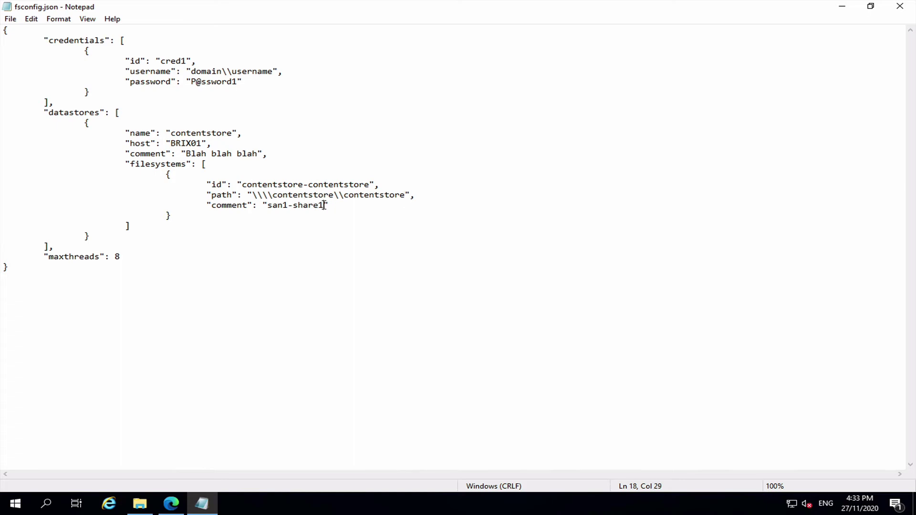
pyautogui.keyDown('shift'); pyautogui.click(268, 206); pyautogui.keyUp('shift')
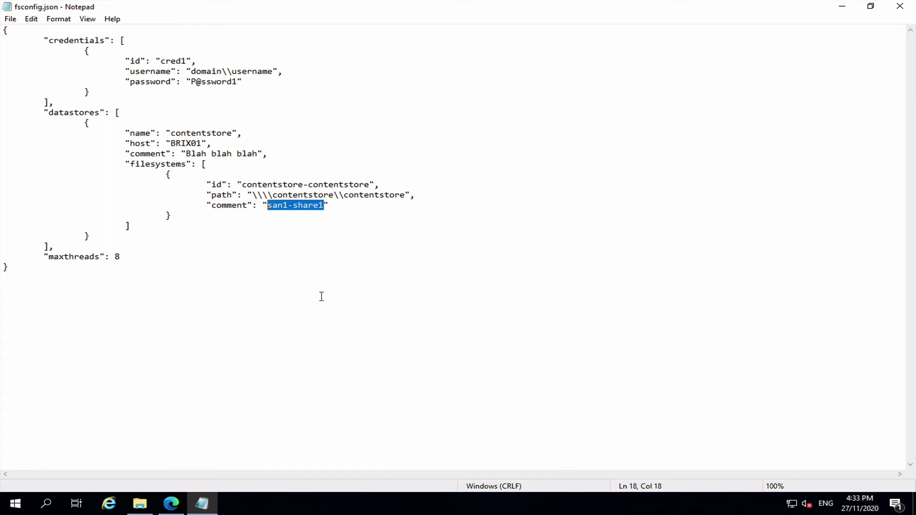
pyautogui.write('This is')
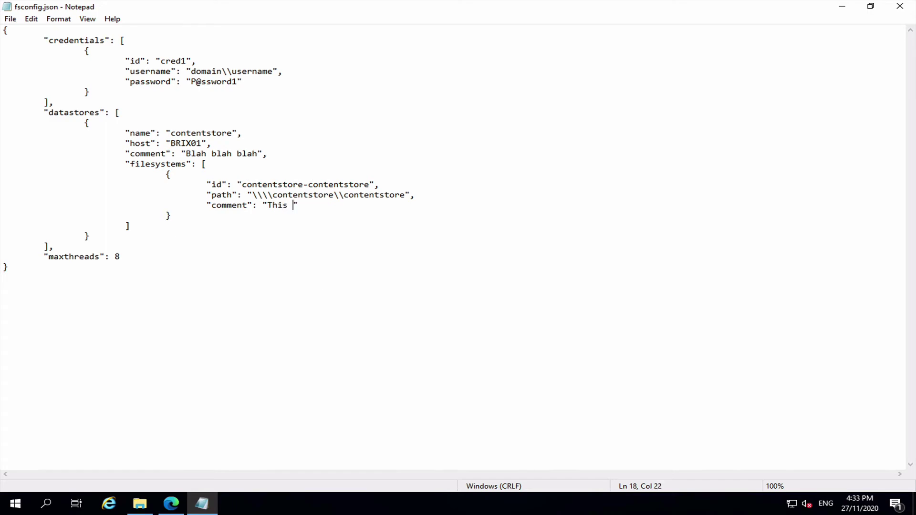
pyautogui.write(' the contentstore ')
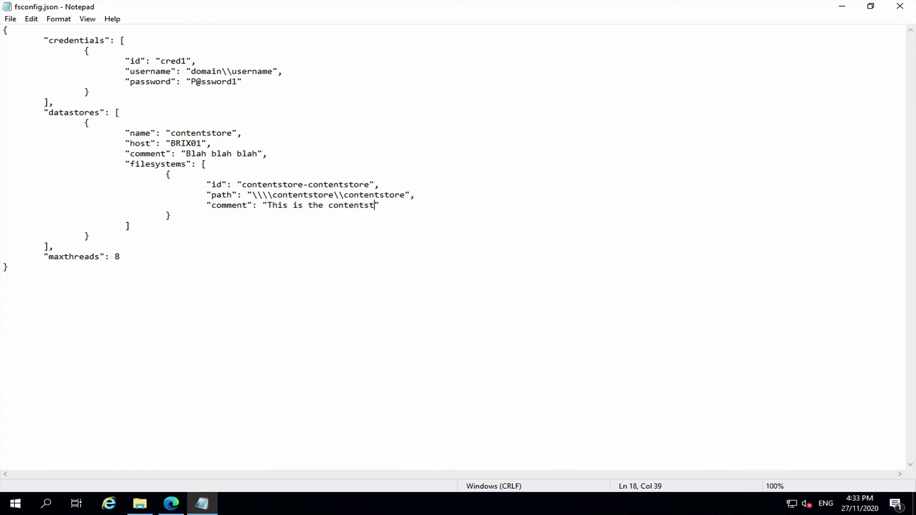
pyautogui.write('share')
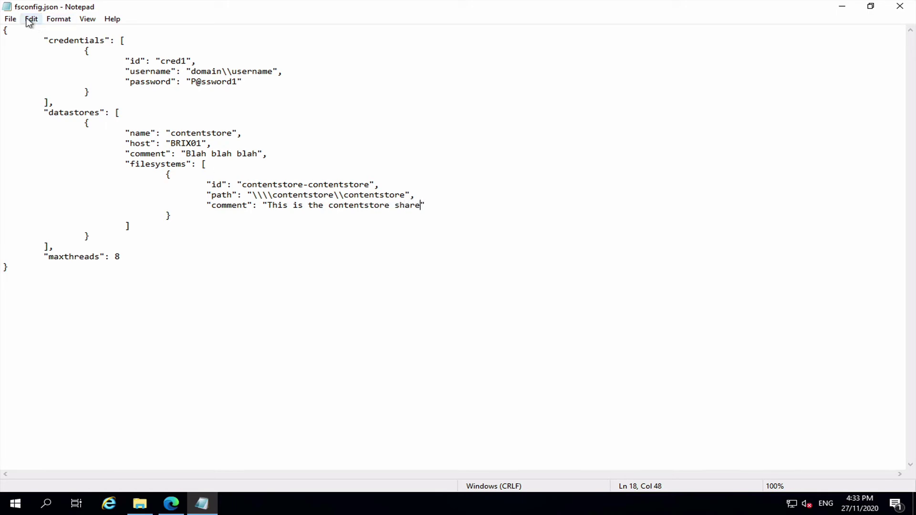
pyautogui.click(11, 19)
pyautogui.click(19, 58)
# - Delete the whole credentials section above the datastores, leaving no empty line, and save the file
pyautogui.click(78, 105)
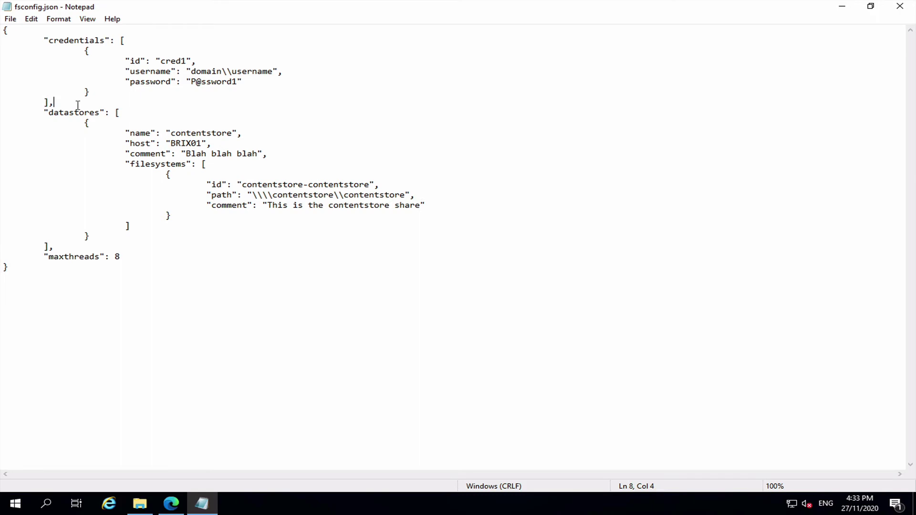
pyautogui.keyDown('shift'); pyautogui.click(2, 48); pyautogui.keyUp('shift')
pyautogui.keyDown('shift'); pyautogui.click(2, 45); pyautogui.keyUp('shift')
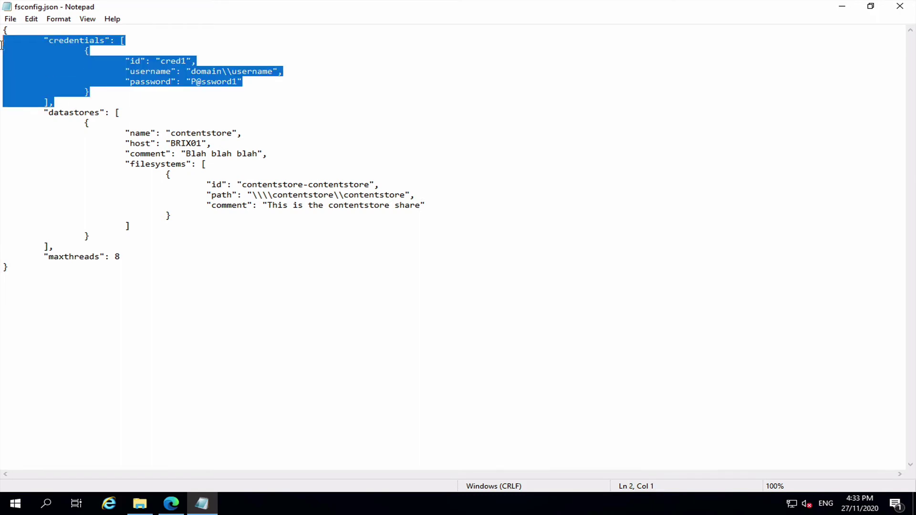
pyautogui.press('BackSpace')
pyautogui.press('BackSpace')
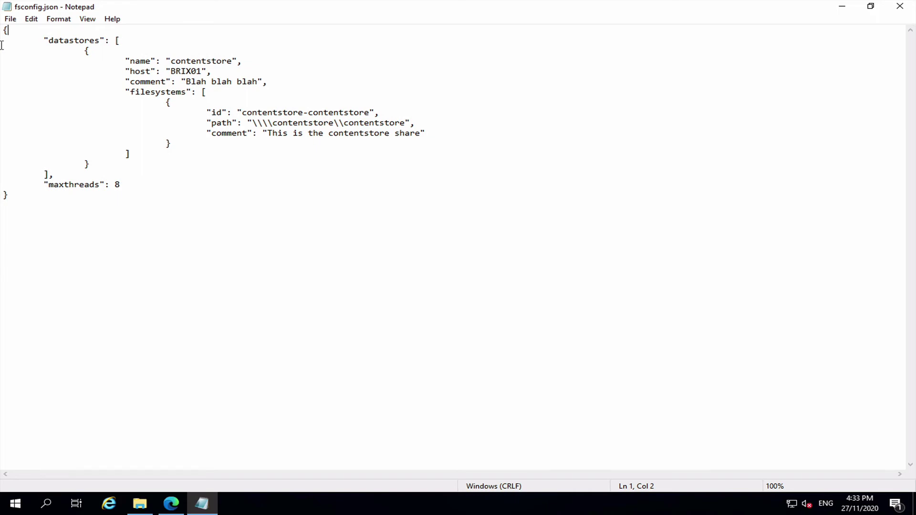
pyautogui.click(10, 18)
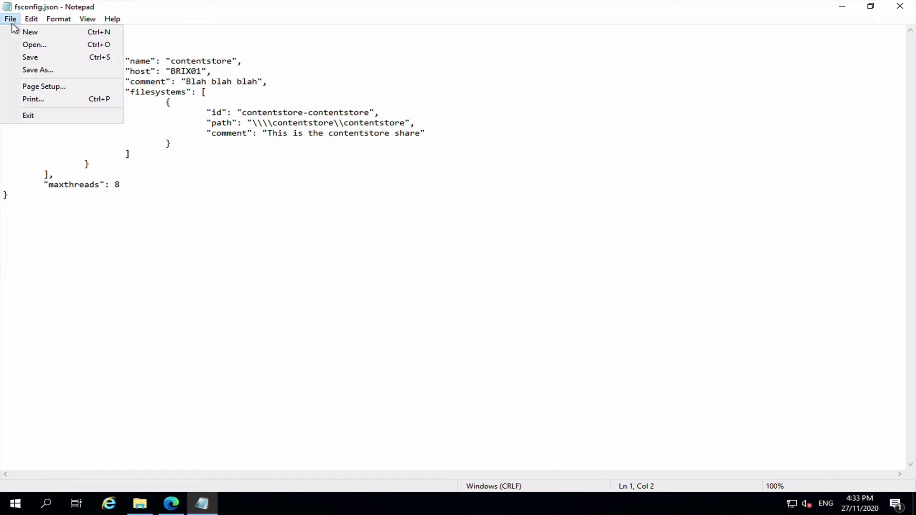
pyautogui.click(29, 57)
# - Add a comma after the contentstore file system block and insert an indented copy of the block below it
pyautogui.click(196, 186)
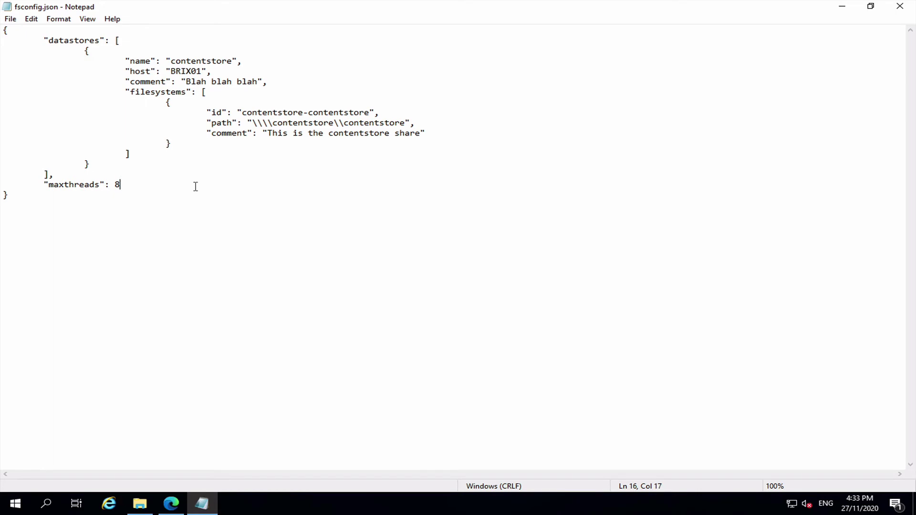
pyautogui.click(184, 145)
pyautogui.moveTo(184, 144); pyautogui.dragTo(167, 101)
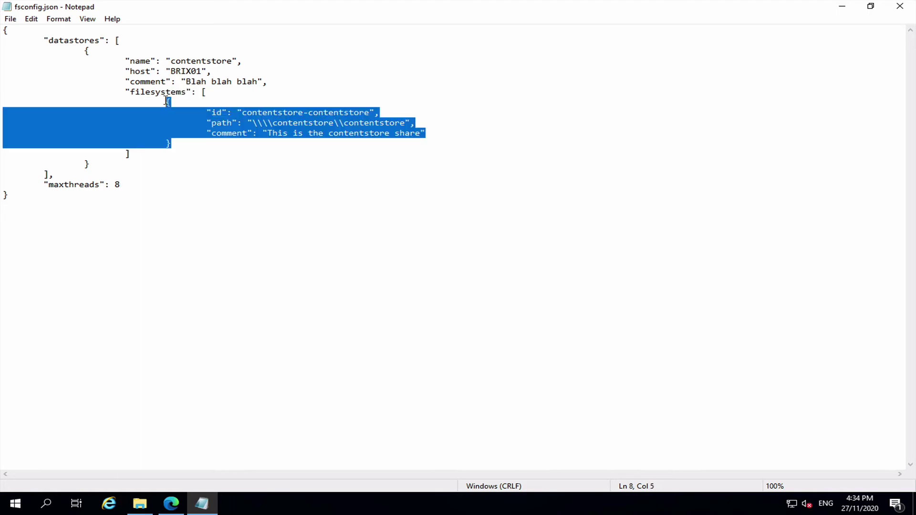
pyautogui.click(177, 144)
pyautogui.write(',')
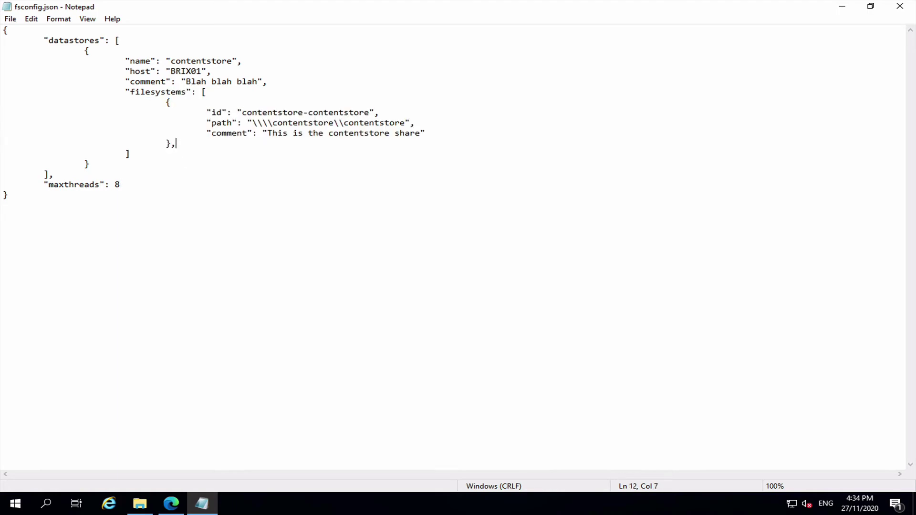
pyautogui.press('Return')
pyautogui.press('Tab')
pyautogui.press('Tab')
pyautogui.press('Tab')
pyautogui.press('Tab')
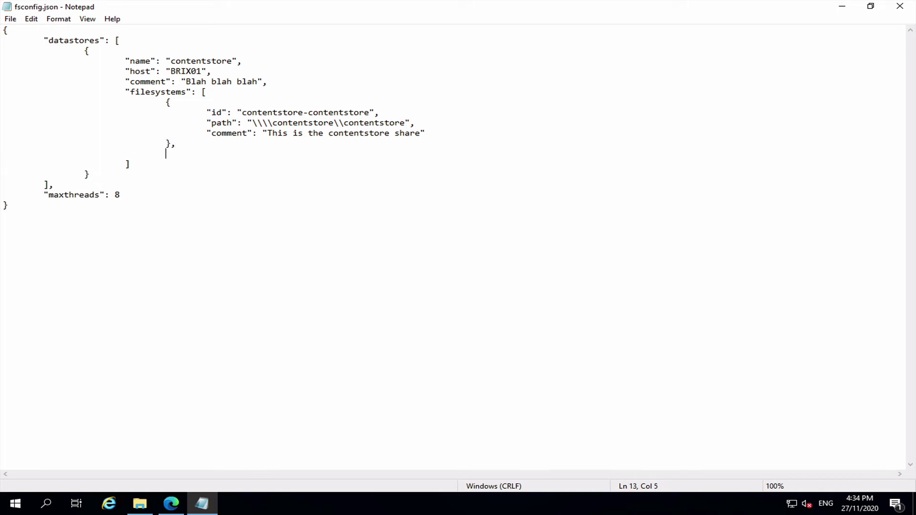
pyautogui.write('{ \t\t\t\t\t"id": "contentstore-contentstore", \t\t\t\t\t"path": "\\\\\\\\contentstore\\\\contentstore", \t\t\t\t\t"comment": "This is the contentstore share" \t\t\t\t}')
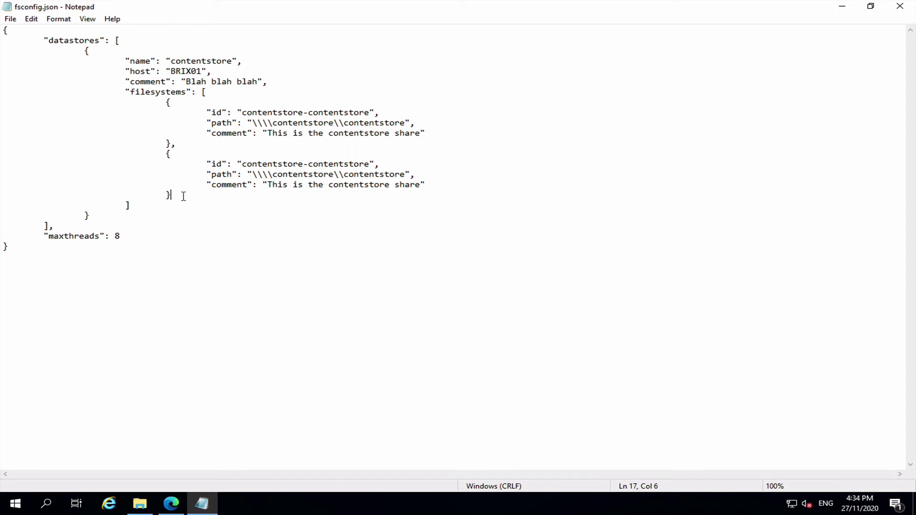
# - Delete the second contentstore file system block together with the comma before it, and close fsconfig.json
pyautogui.moveTo(183, 196); pyautogui.dragTo(170, 144)
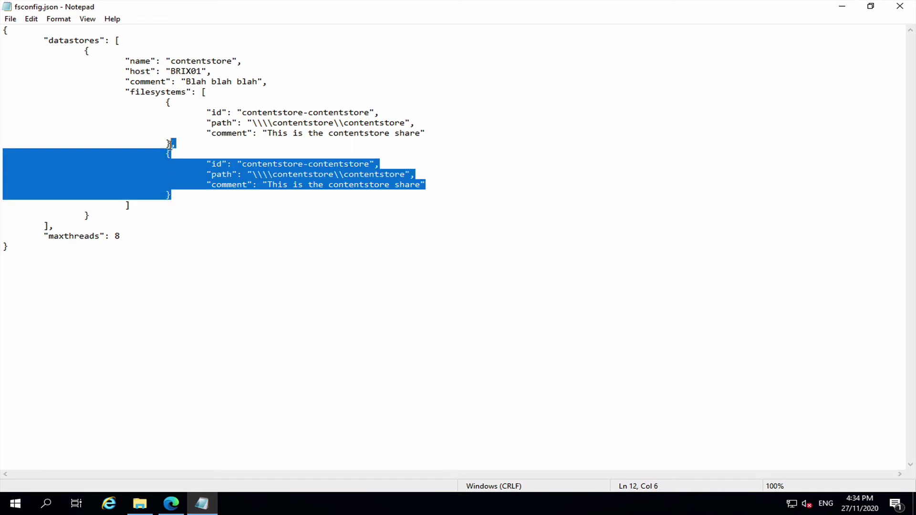
pyautogui.press('Delete')
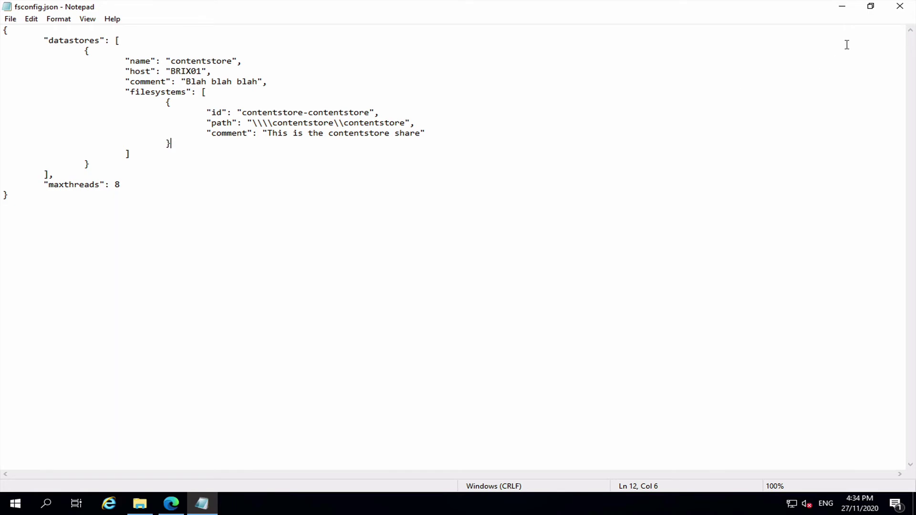
pyautogui.click(899, 7)
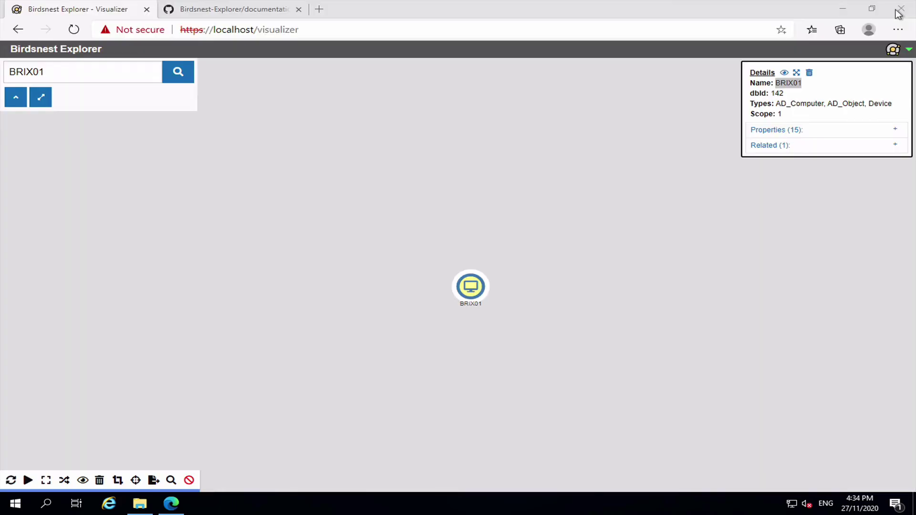
# - Switch to File Explorer, go up to the Scanners folder and select FSScanner.exe
pyautogui.click(146, 504)
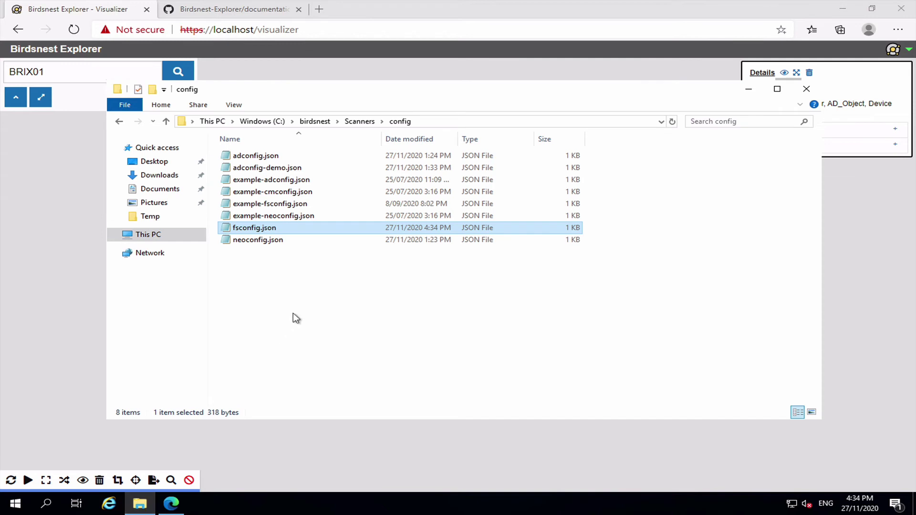
pyautogui.click(361, 121)
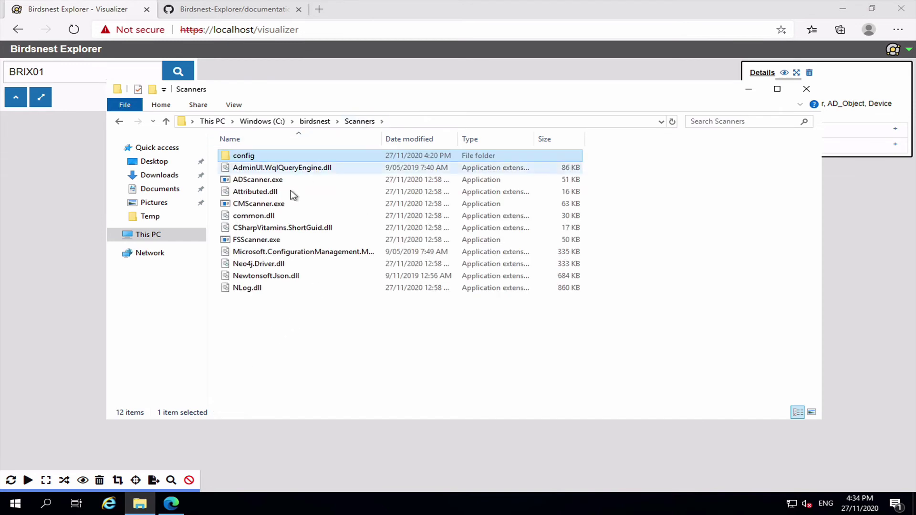
pyautogui.click(267, 240)
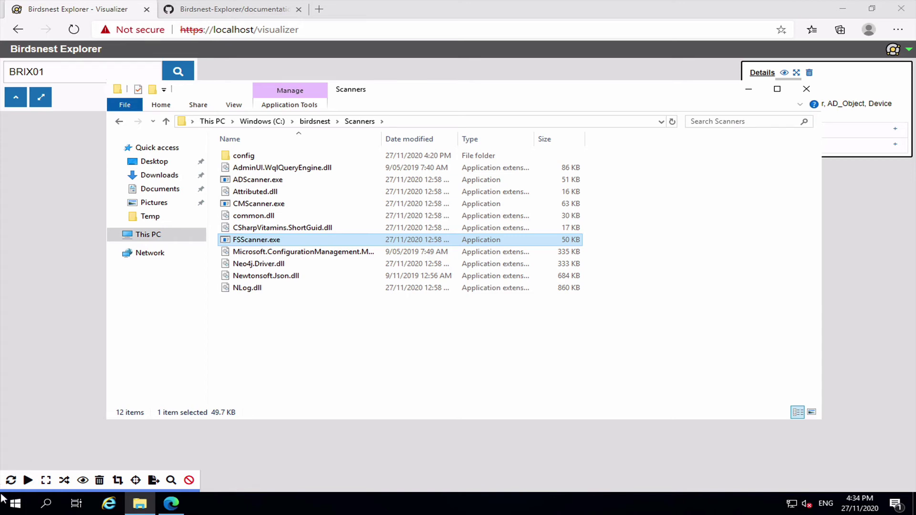
# - Open a Command Prompt and arrange the Scanners folder window so that the prompt stays visible
pyautogui.click(14, 509)
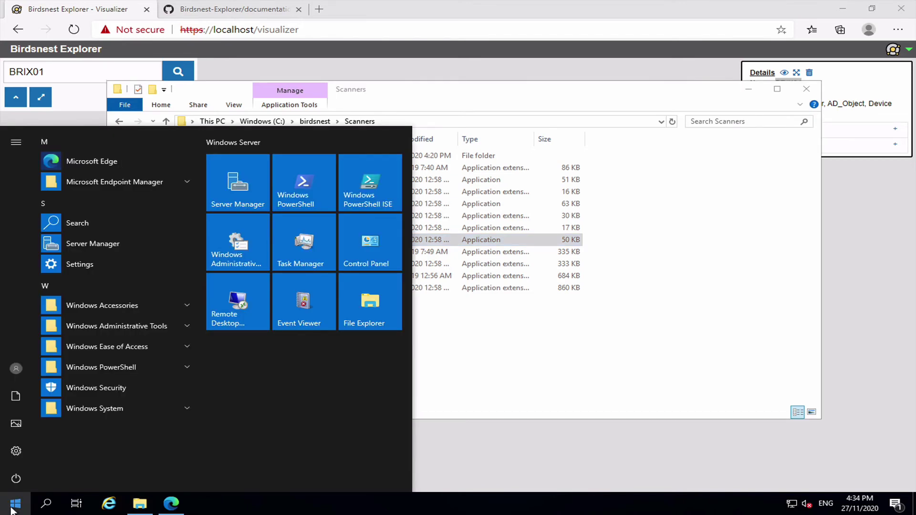
pyautogui.write('cmd')
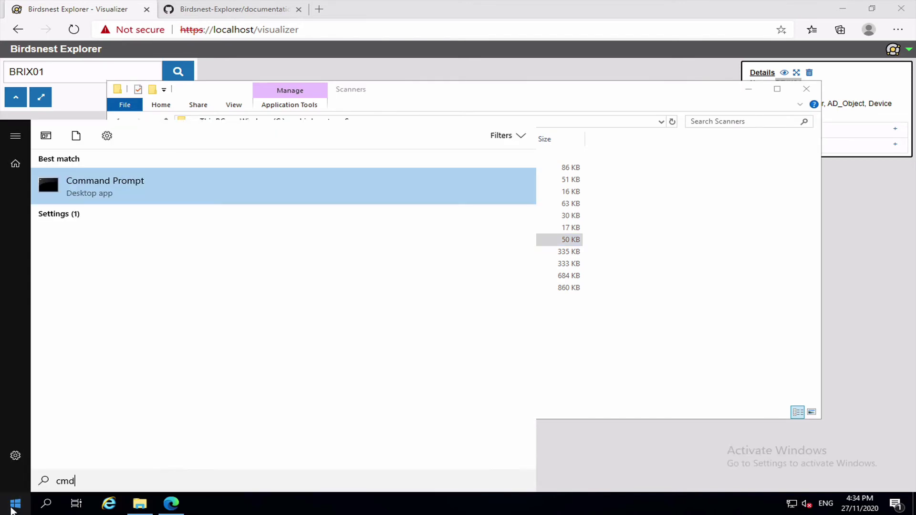
pyautogui.click(127, 187)
pyautogui.click(422, 371)
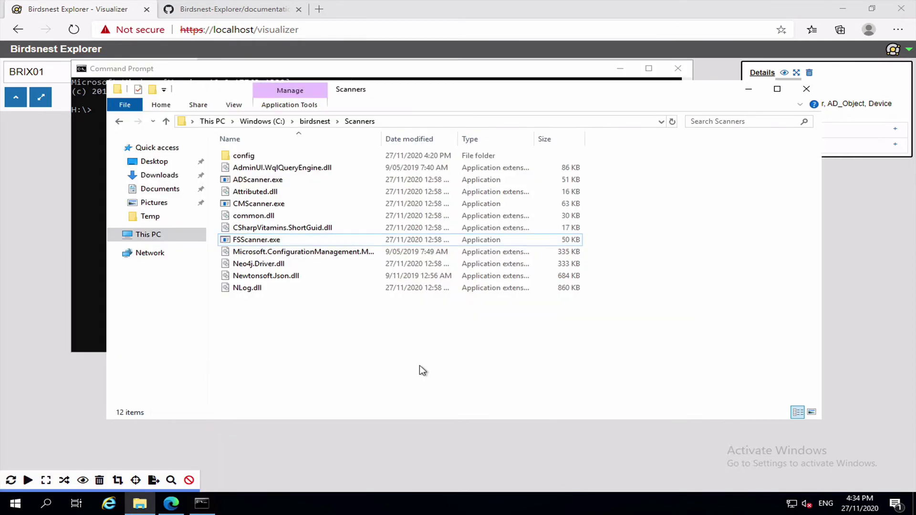
pyautogui.moveTo(391, 94); pyautogui.dragTo(415, 198)
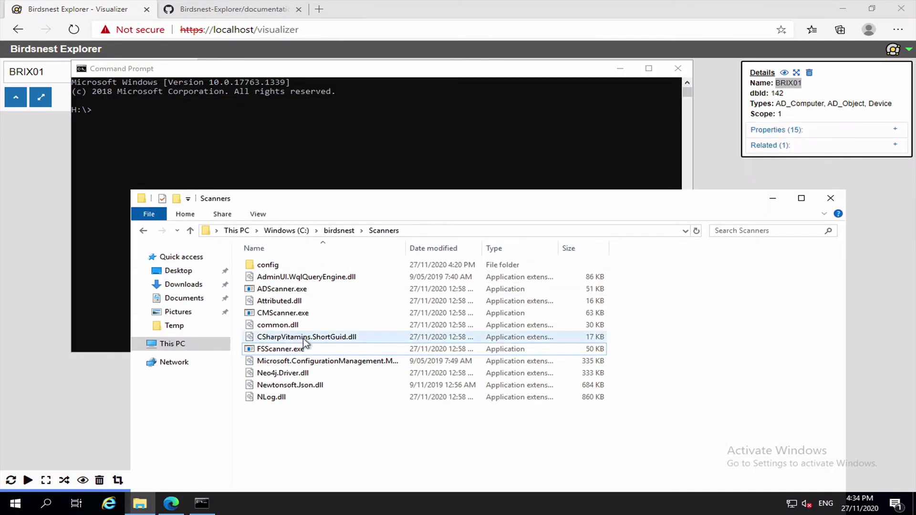
# - Insert the full path of FSScanner.exe into the Command Prompt and run it with /? to show its usage
pyautogui.moveTo(304, 348); pyautogui.dragTo(288, 150)
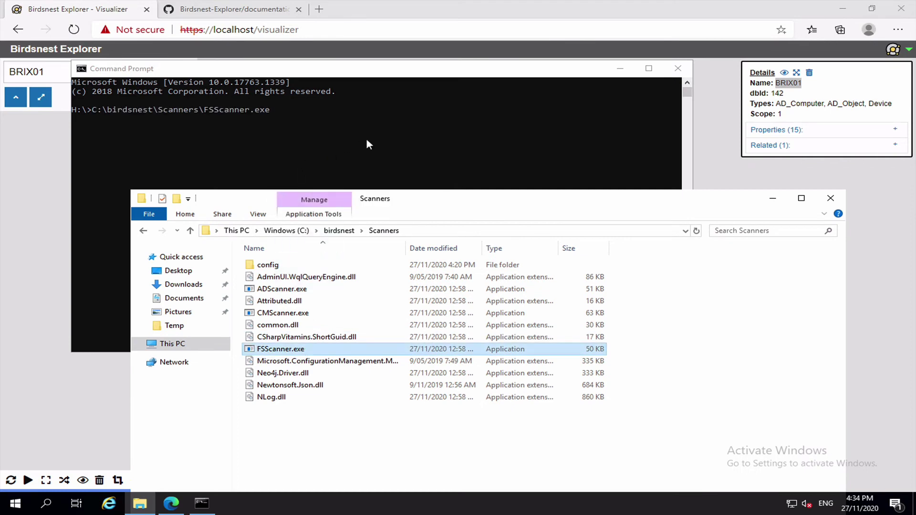
pyautogui.click(368, 140)
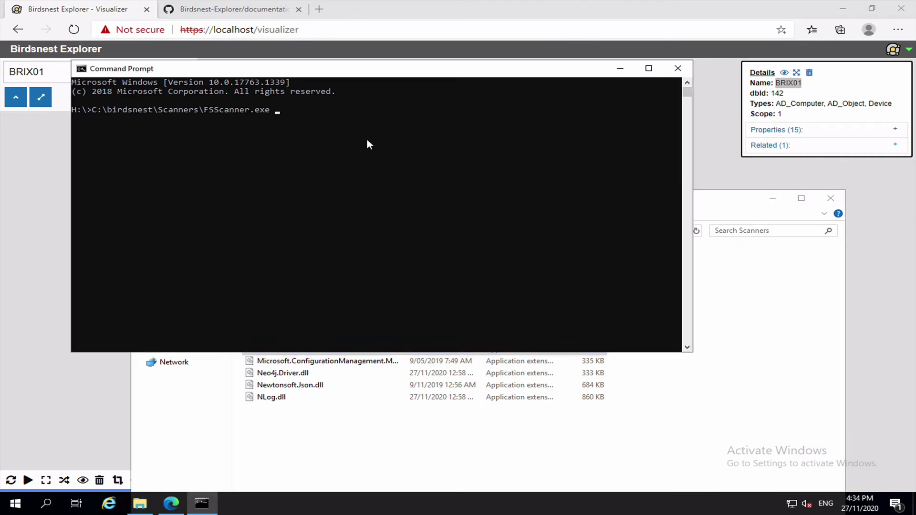
pyautogui.write('/?')
pyautogui.press('Return')
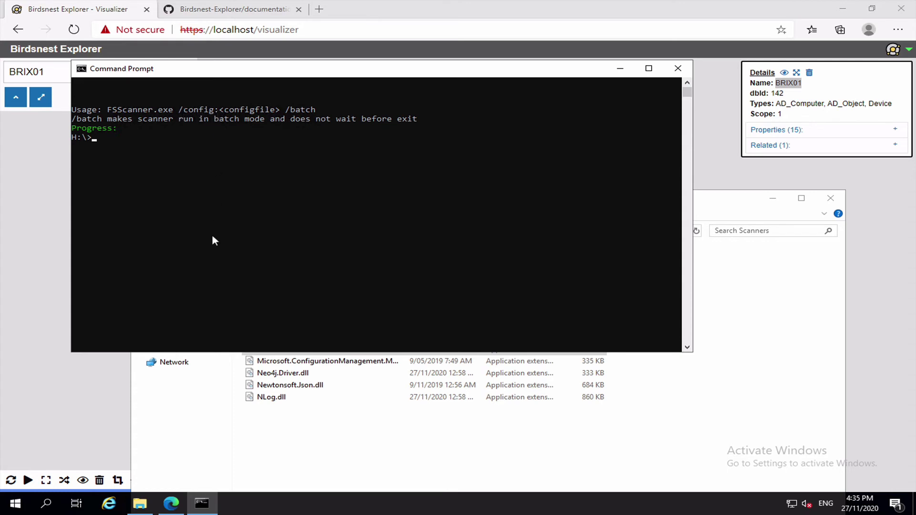
# - Recall the FSScanner.exe command with /config: in place of /?, and open the config folder inside Scanners
pyautogui.press('Up')
pyautogui.write('/config:')
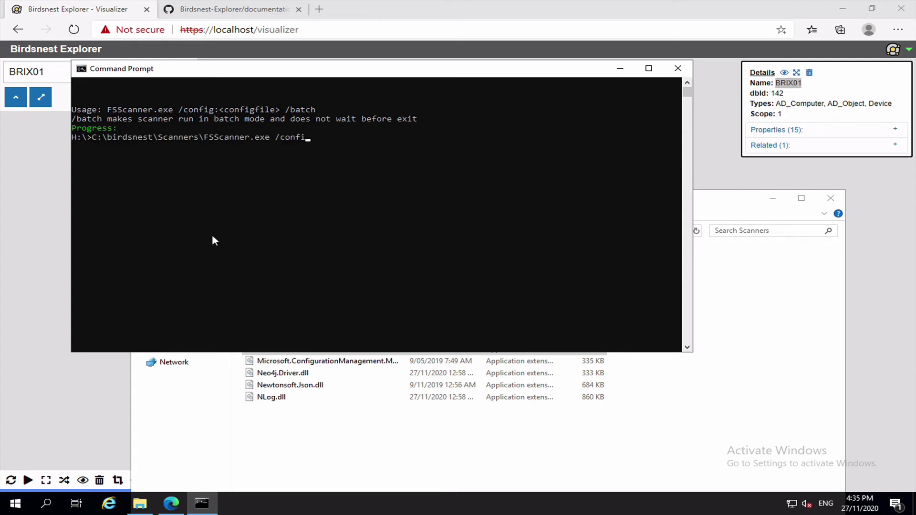
pyautogui.click(353, 457)
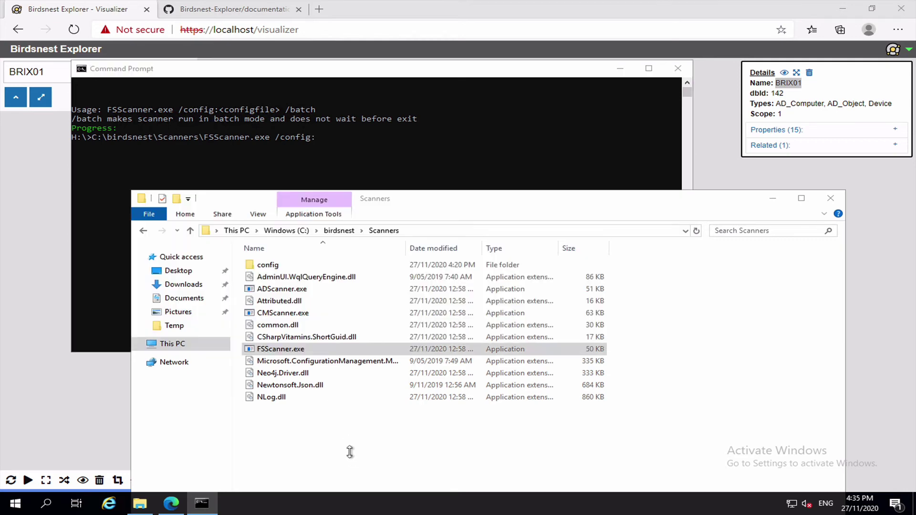
pyautogui.click(282, 264)
pyautogui.doubleClick(282, 265)
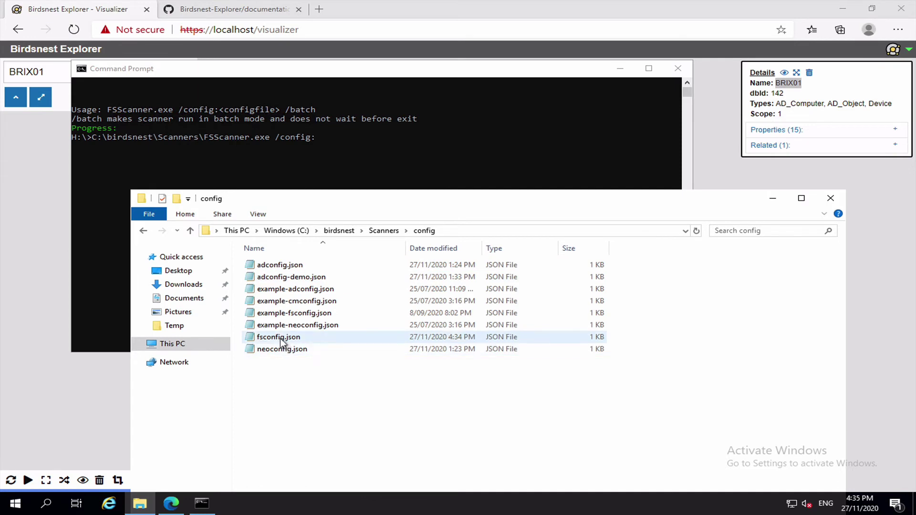
# - Rename fsconfig.json to fsconfig-contentstore.json in the config folder
pyautogui.moveTo(282, 337)
pyautogui.mouseDown()
pyautogui.moveTo(306, 246)
pyautogui.moveTo(286, 340)
pyautogui.mouseUp()
pyautogui.click(285, 338)
pyautogui.press('Right')
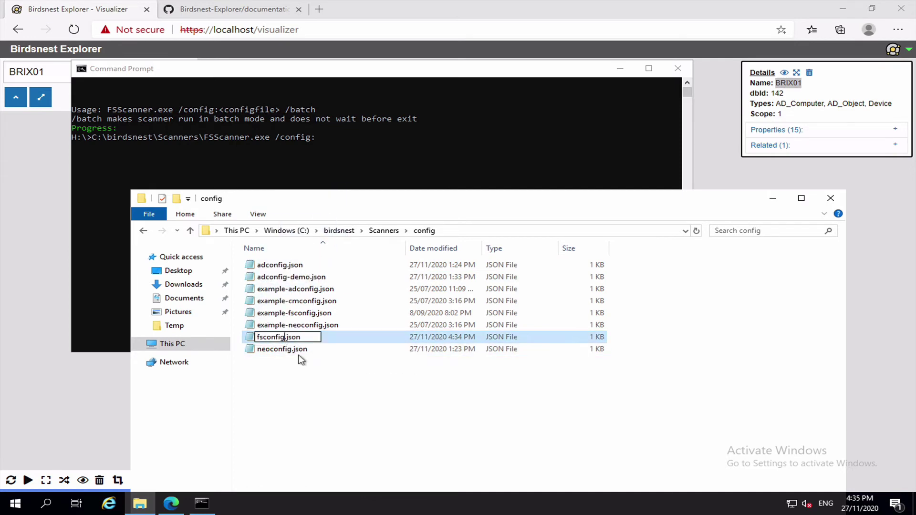
pyautogui.write('-conte')
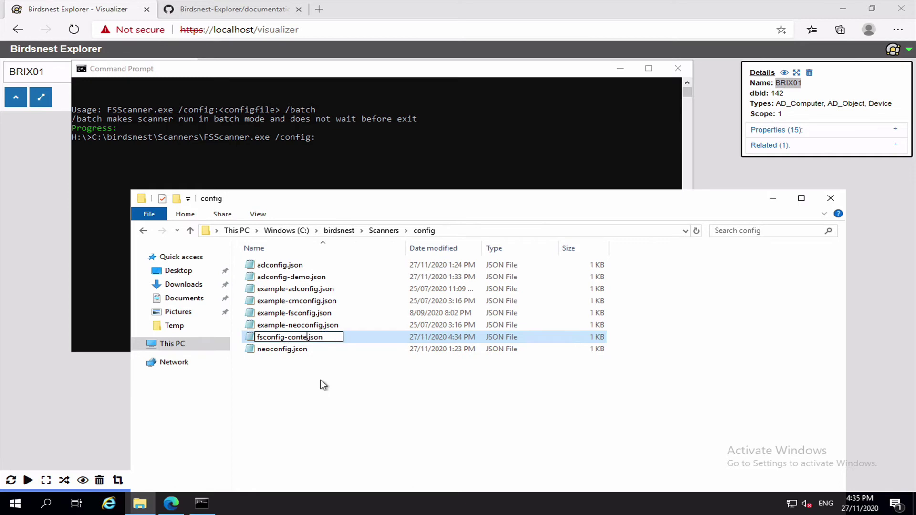
pyautogui.write('ntstore')
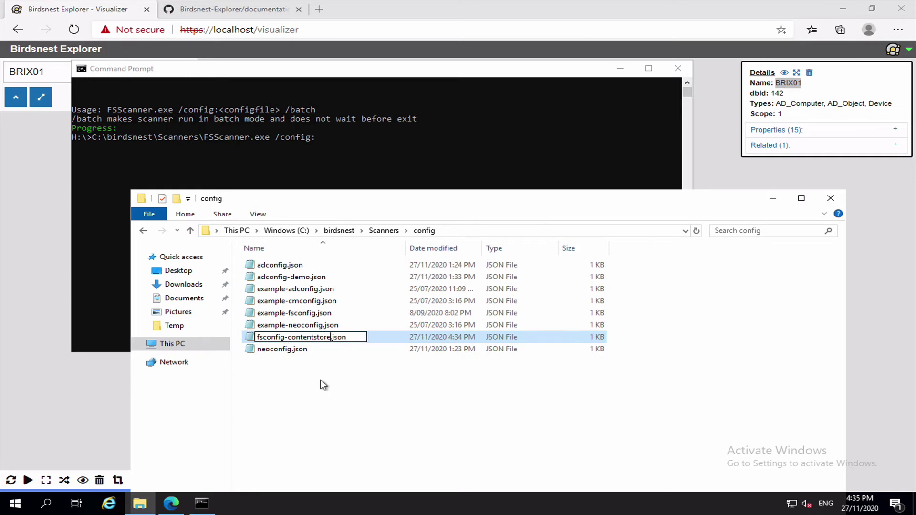
pyautogui.press('Return')
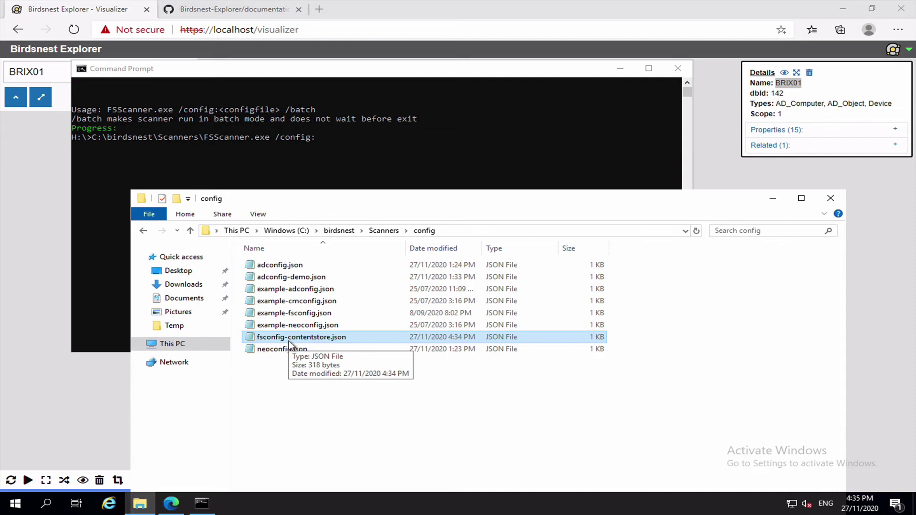
# - Complete the scanner command with the full path of fsconfig-contentstore.json and the /batch option, and run it
pyautogui.moveTo(288, 342); pyautogui.dragTo(365, 174)
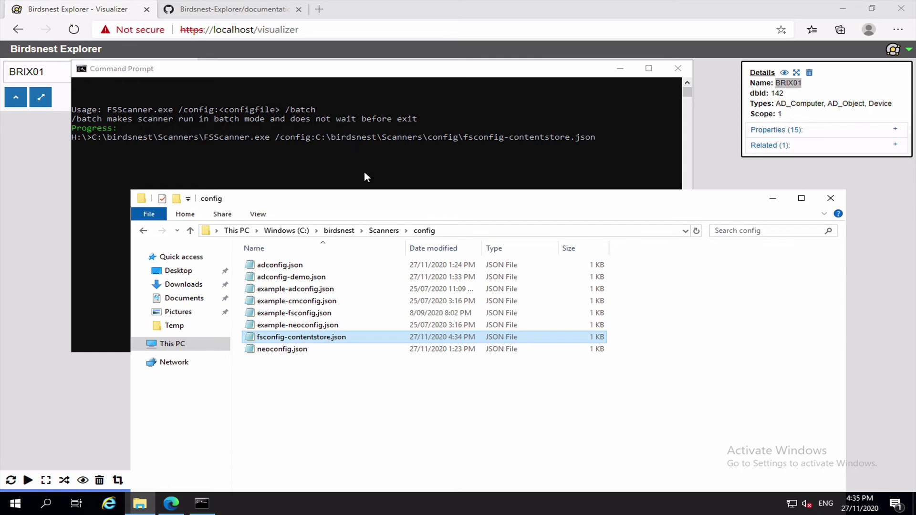
pyautogui.click(453, 67)
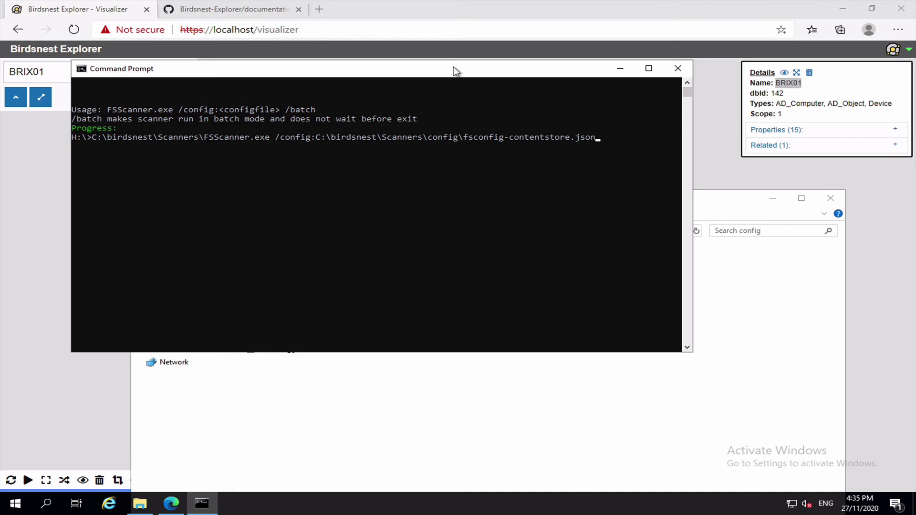
pyautogui.click(514, 373)
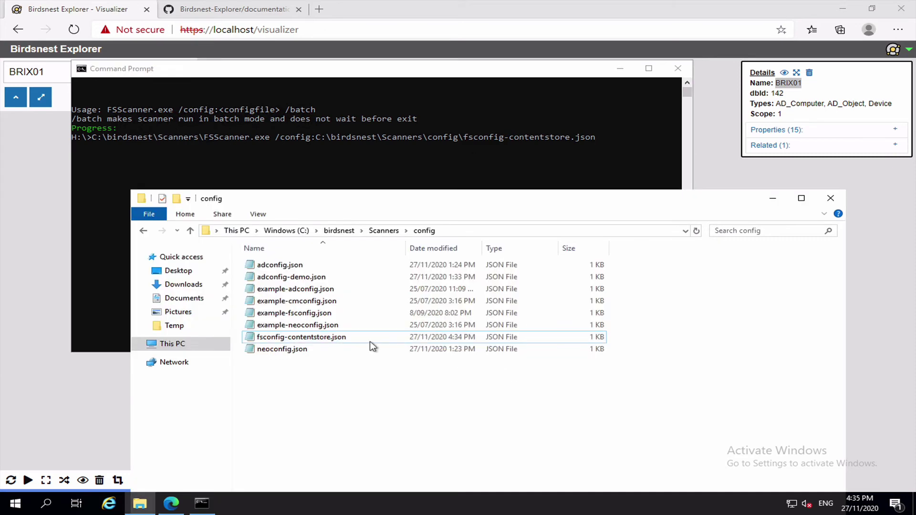
pyautogui.click(326, 339)
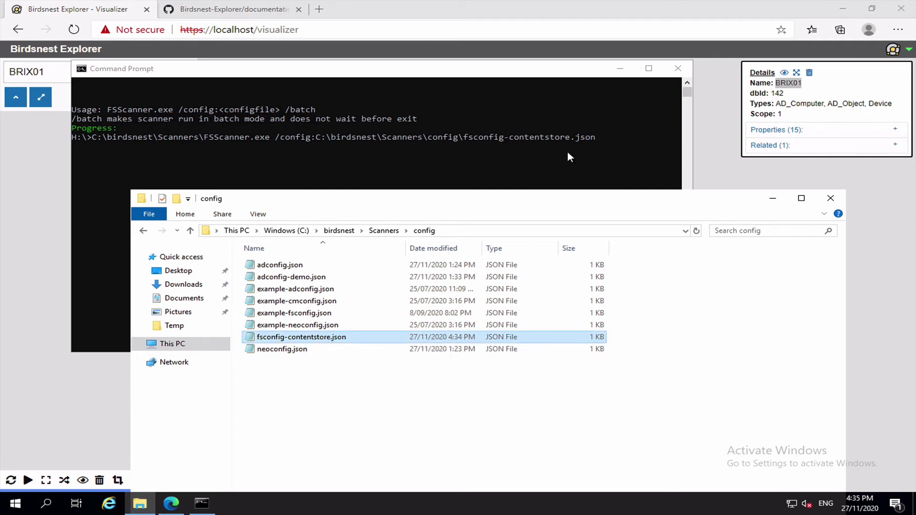
pyautogui.click(529, 74)
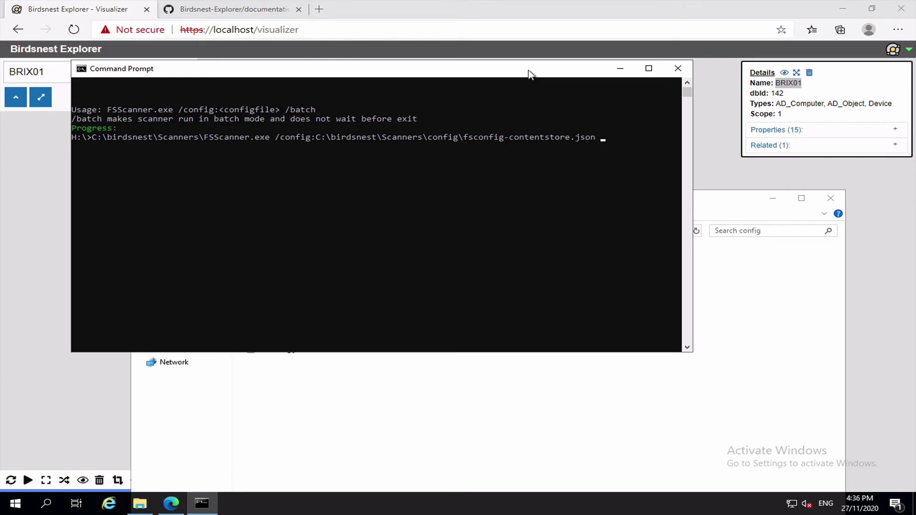
pyautogui.write('/batch')
pyautogui.press('Return')
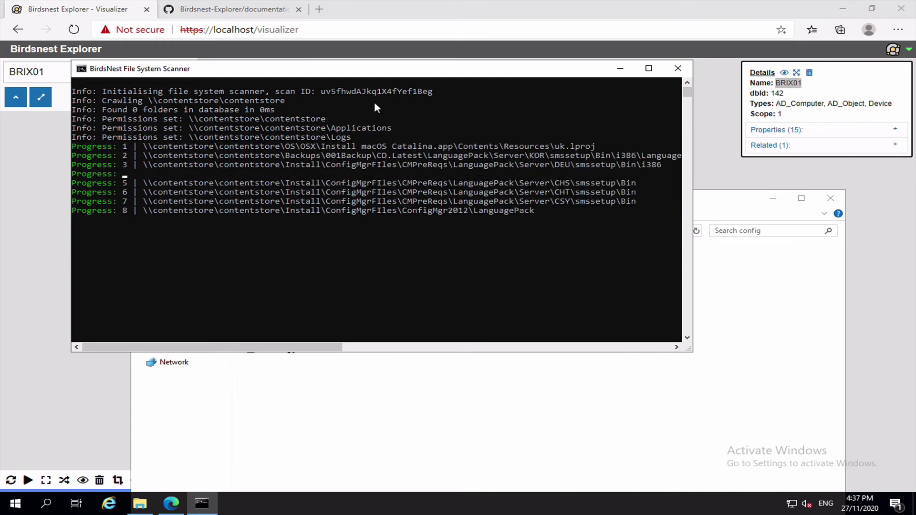
# - Open fsconfig-contentstore.json in Notepad, place it beside the running scan and examine the file system's id value
pyautogui.click(415, 417)
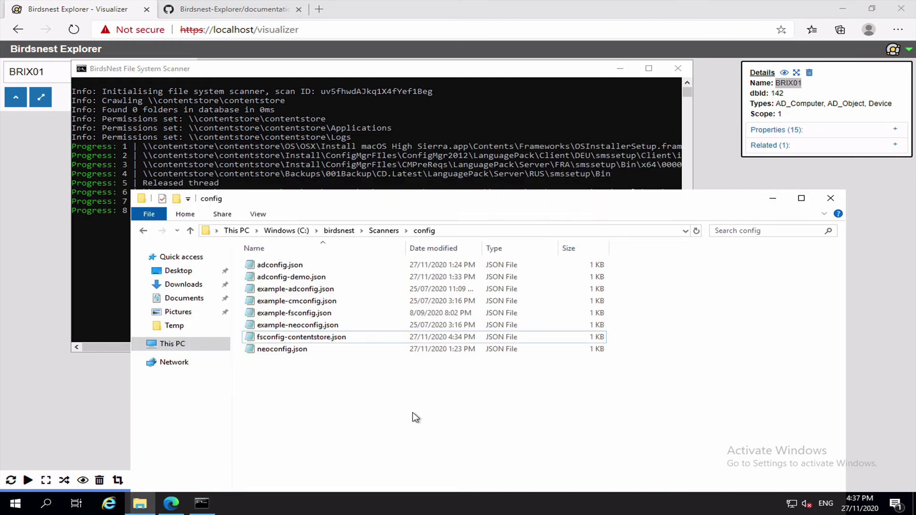
pyautogui.rightClick(312, 337)
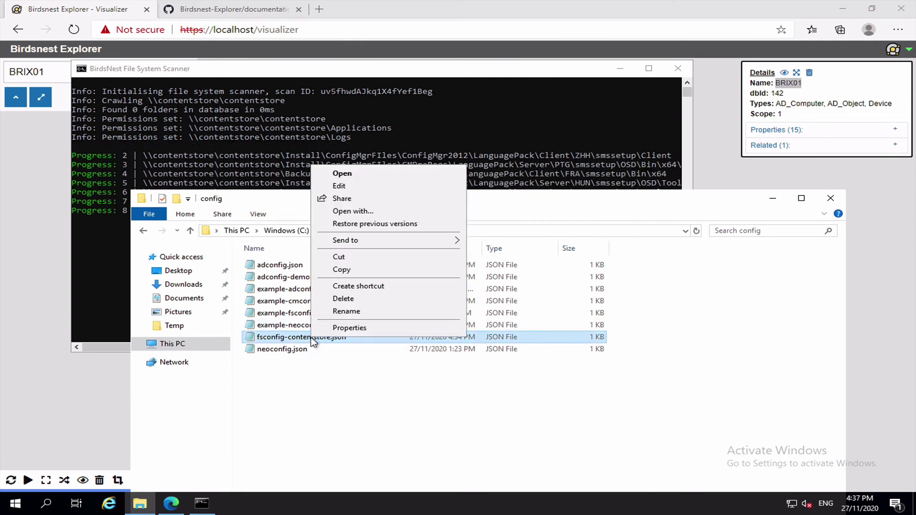
pyautogui.click(359, 186)
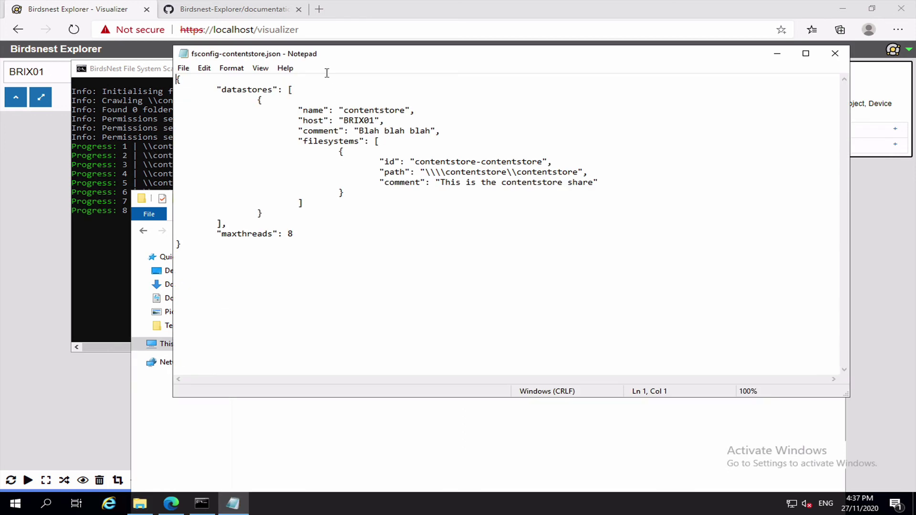
pyautogui.moveTo(313, 58); pyautogui.dragTo(378, 154)
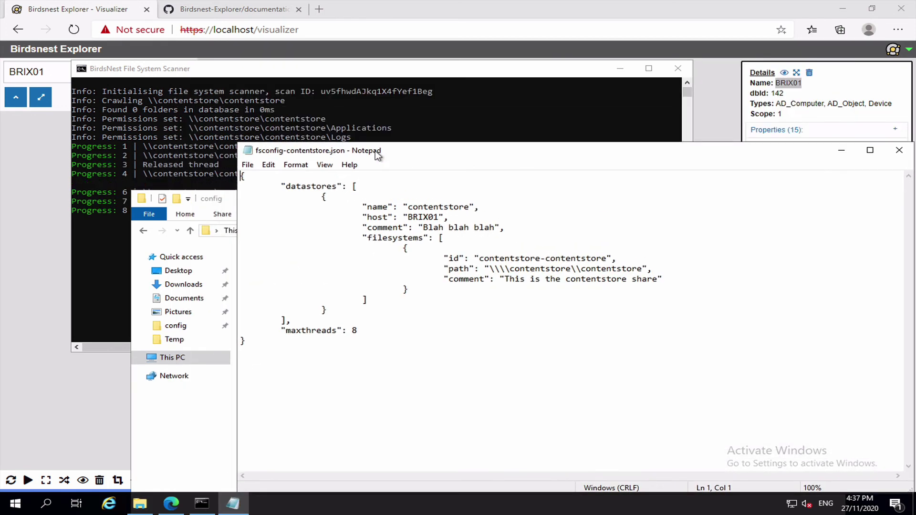
pyautogui.click(481, 258)
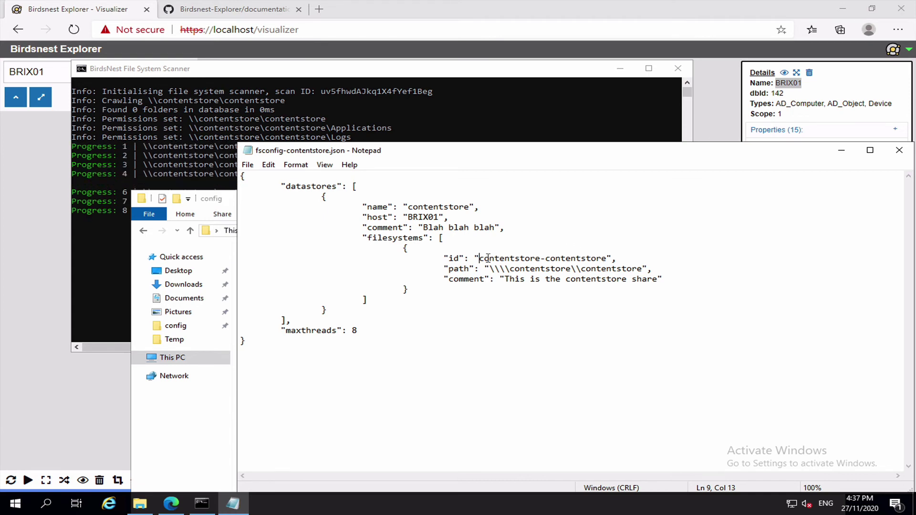
pyautogui.moveTo(478, 258); pyautogui.dragTo(606, 259)
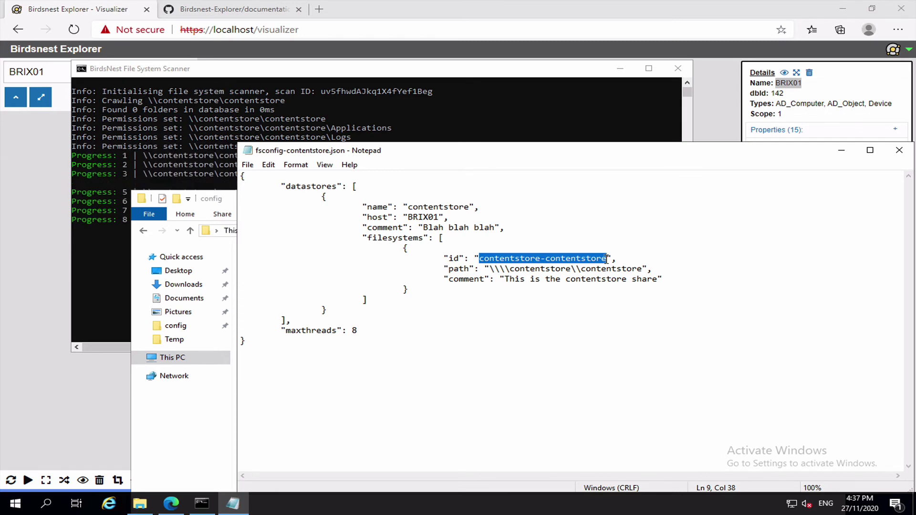
pyautogui.doubleClick(480, 259)
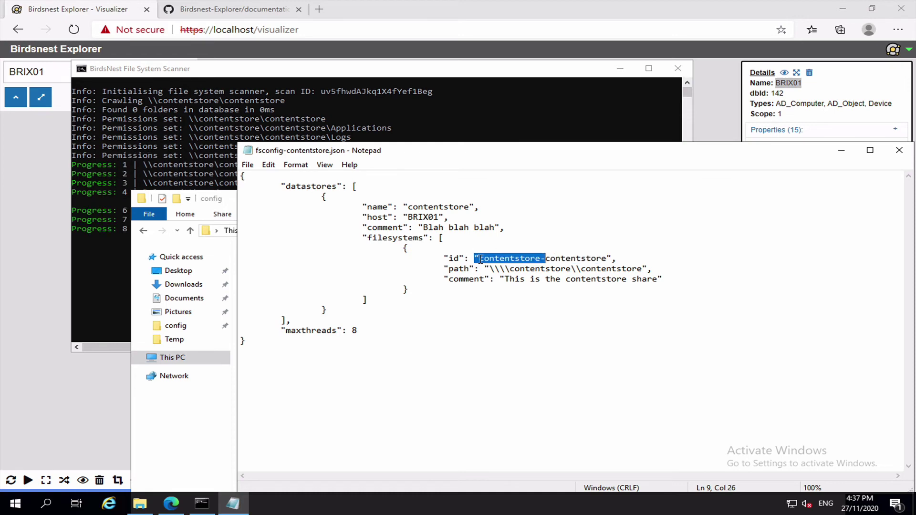
pyautogui.moveTo(480, 259); pyautogui.dragTo(606, 260)
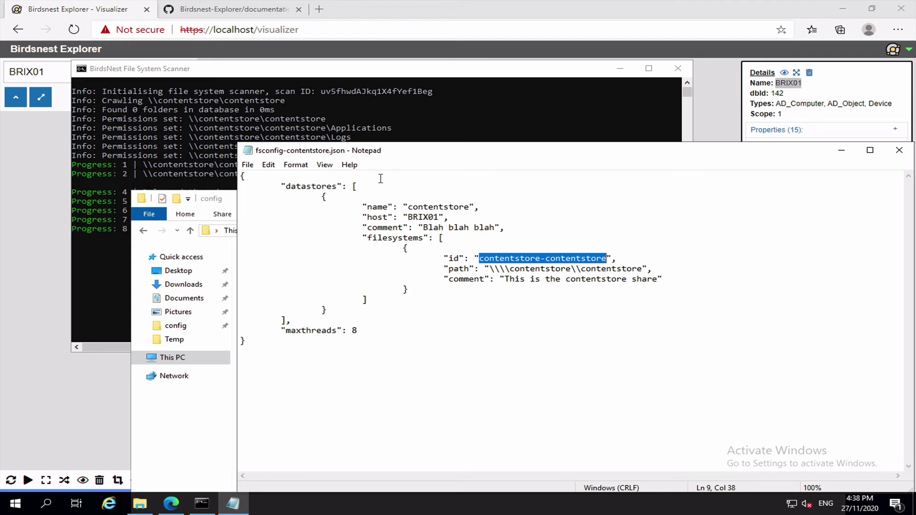
pyautogui.click(490, 259)
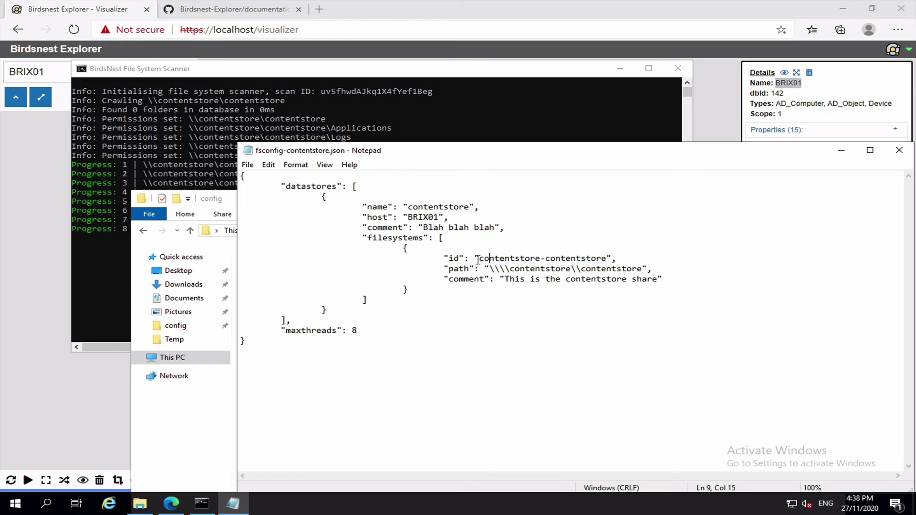
# - Highlight the file system's id value in the configuration file and bring the scanner console forward to check the scan
pyautogui.moveTo(478, 259); pyautogui.dragTo(608, 259)
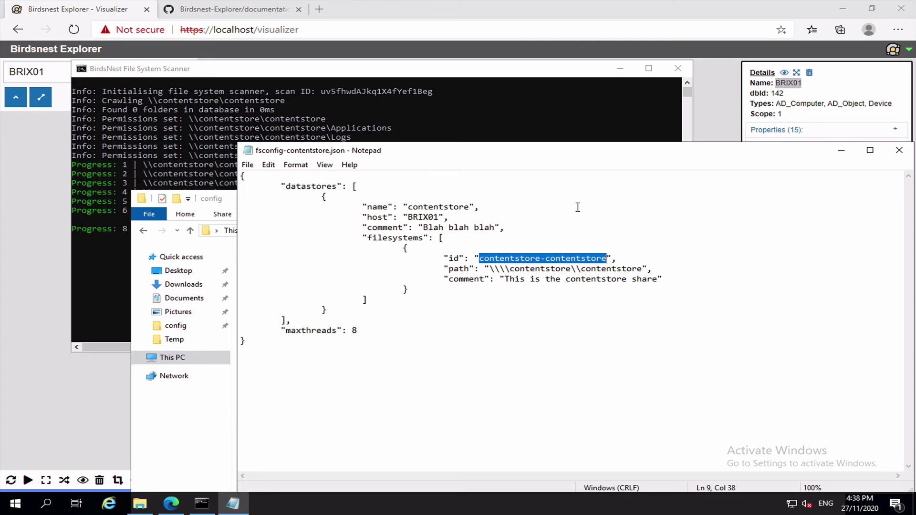
pyautogui.click(131, 103)
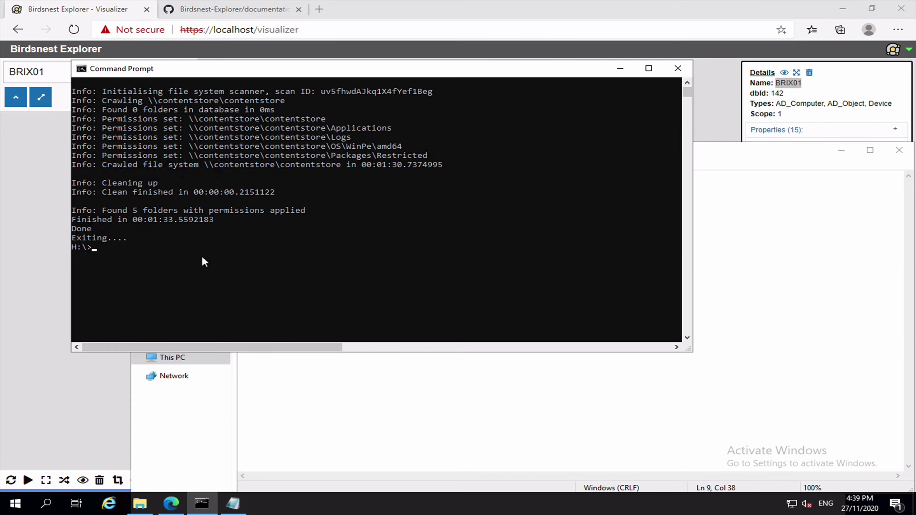
# - Return to Birdsnest Explorer in the browser and open the FS Deny Permissions report
pyautogui.click(52, 292)
pyautogui.click(67, 54)
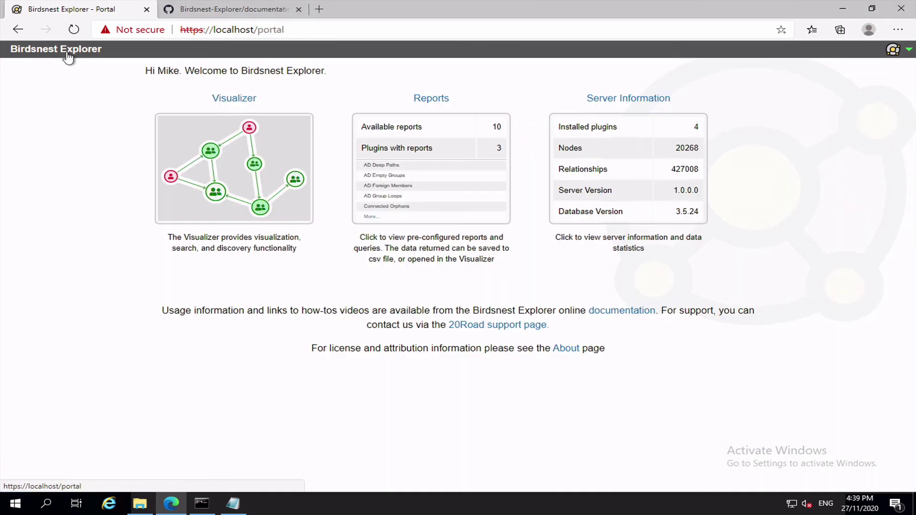
pyautogui.click(409, 164)
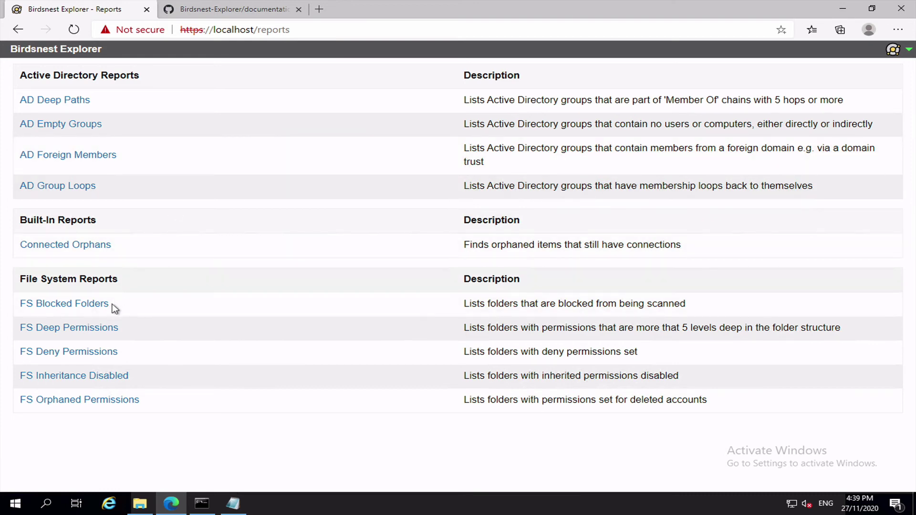
pyautogui.click(95, 353)
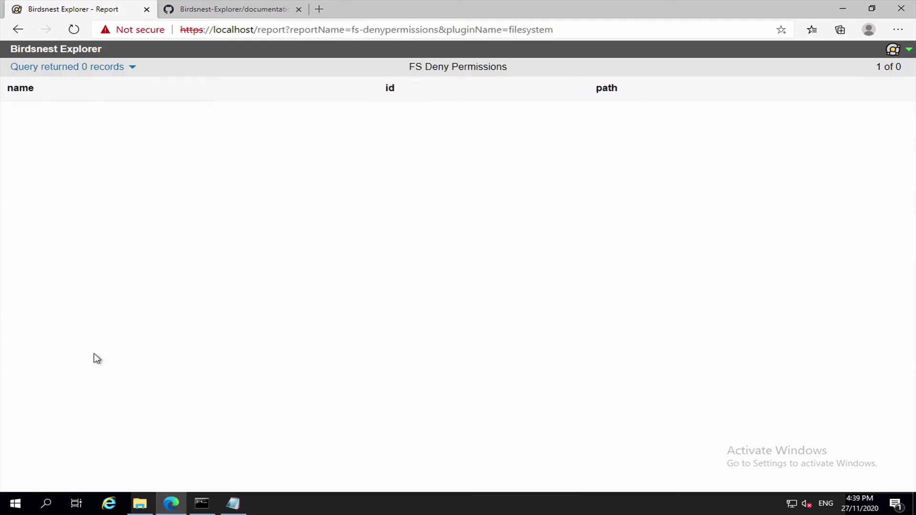
# - Open the FS Inheritance Disabled report and highlight the packages\restricted path in its results
pyautogui.click(61, 51)
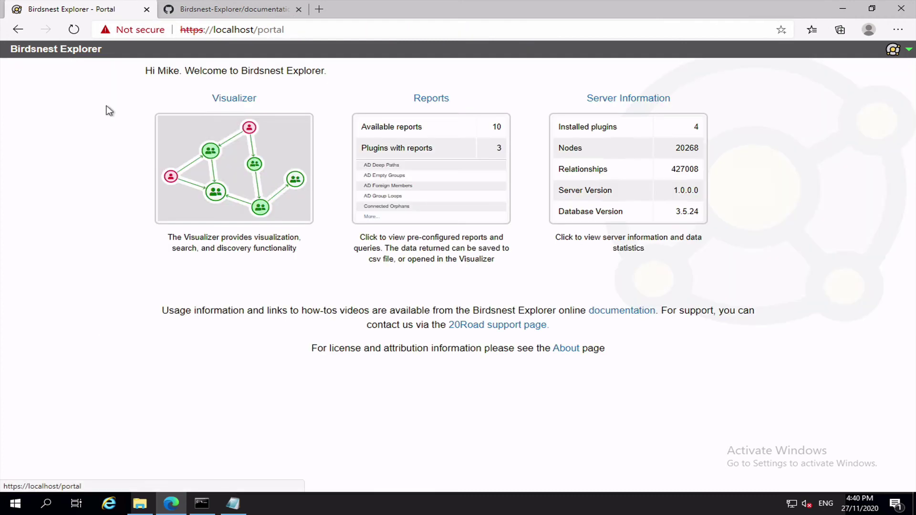
pyautogui.click(409, 192)
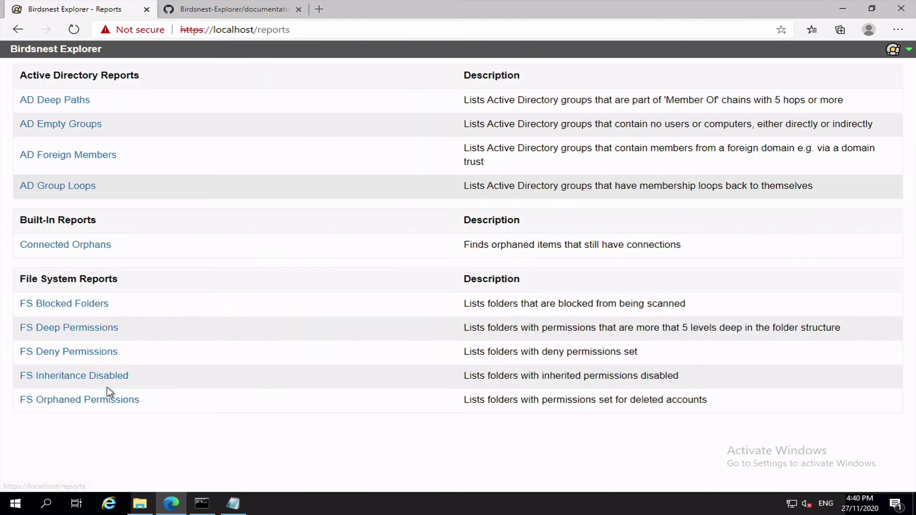
pyautogui.click(80, 376)
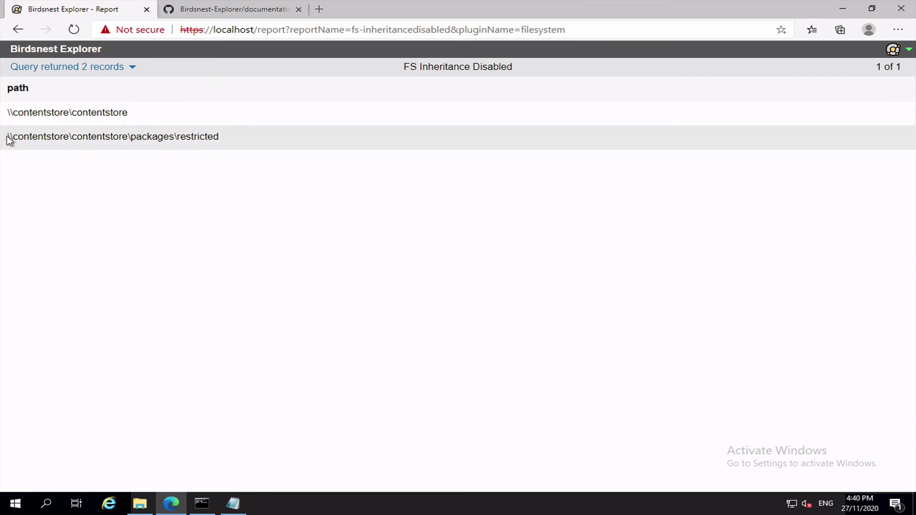
pyautogui.moveTo(7, 140); pyautogui.dragTo(206, 150)
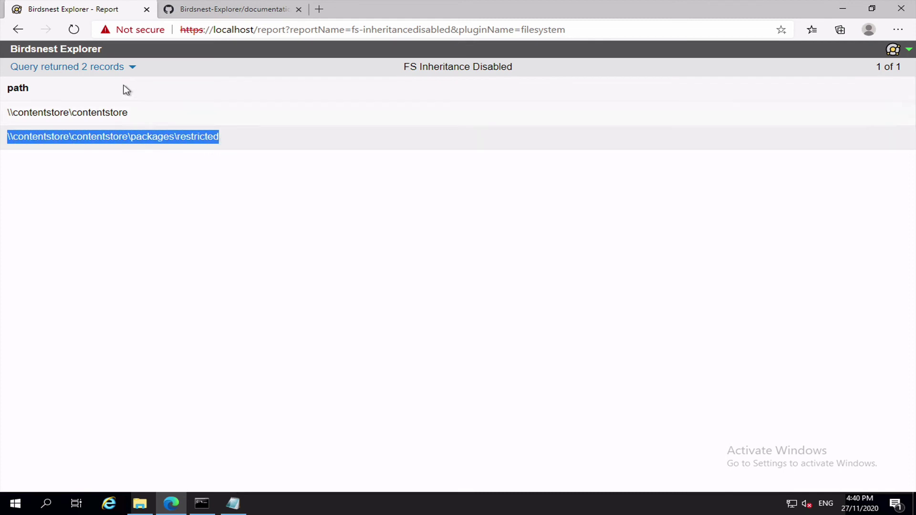
# - Open the FS Orphaned Permissions report and examine the ids and folders it lists
pyautogui.click(80, 53)
pyautogui.click(461, 182)
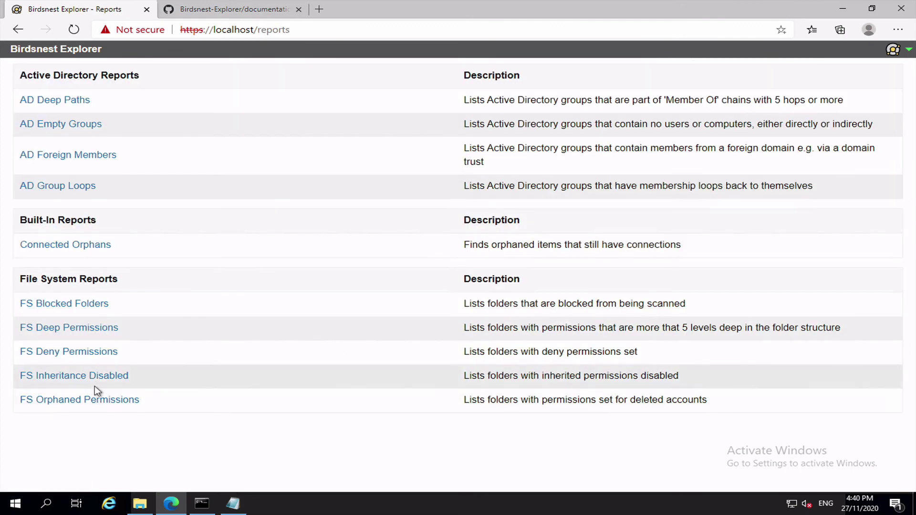
pyautogui.click(95, 401)
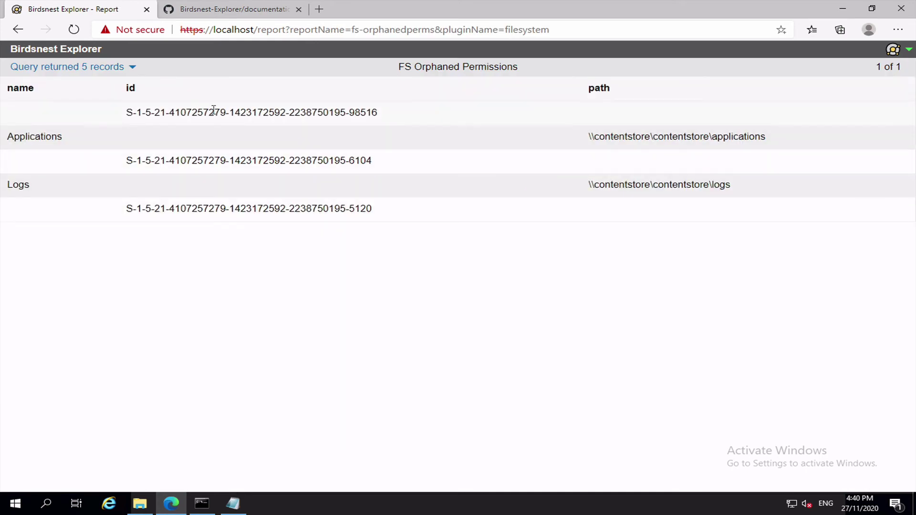
pyautogui.doubleClick(209, 110)
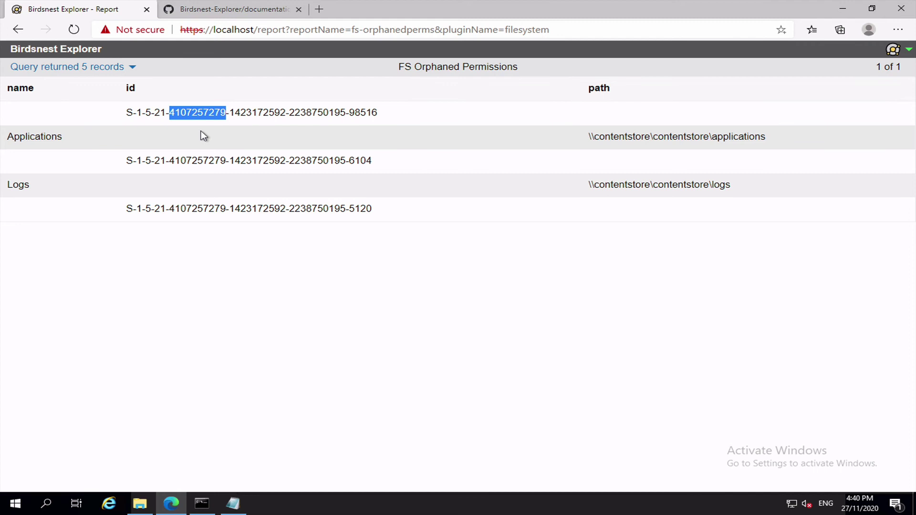
pyautogui.click(42, 135)
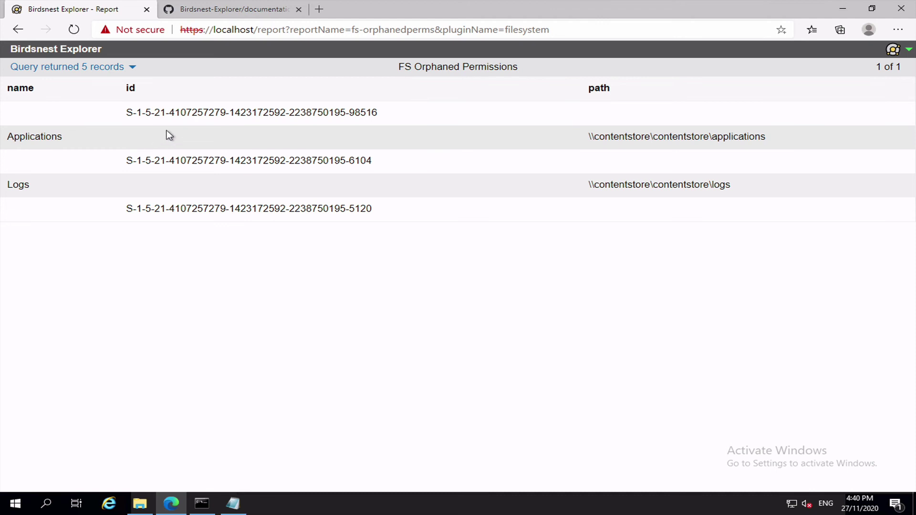
# - Open the orphaned permissions results in the Visualizer and move the unknown node linked to Applications farther away from the folder
pyautogui.click(96, 67)
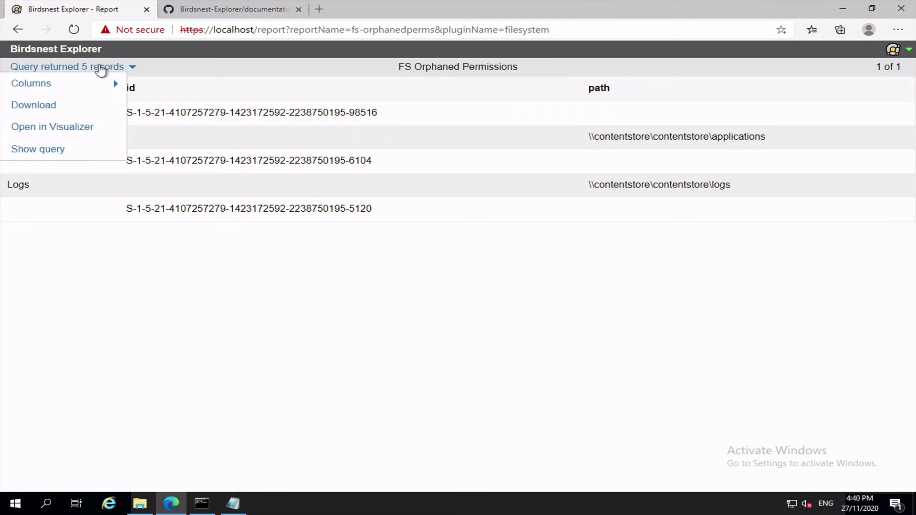
pyautogui.click(70, 127)
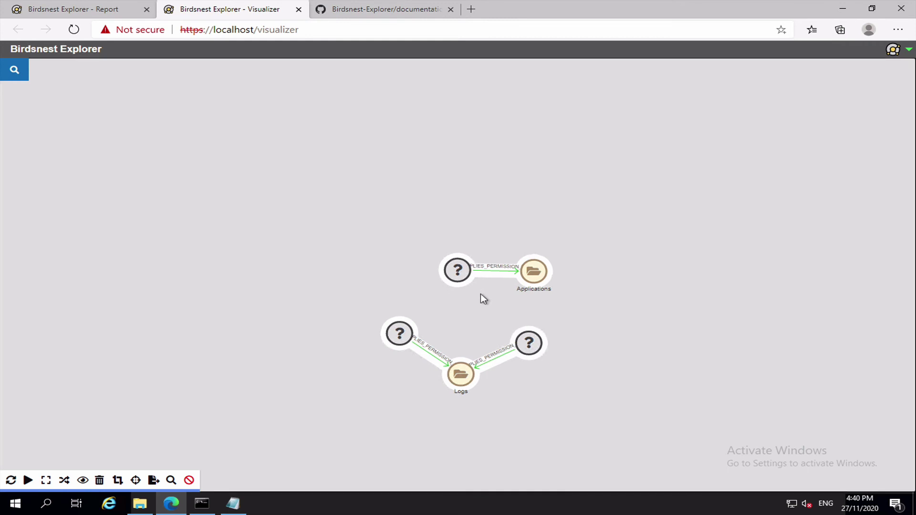
pyautogui.click(444, 252)
pyautogui.moveTo(444, 252); pyautogui.dragTo(379, 178)
# - Show the Applications folder node's related items and properties, and select its full path value
pyautogui.click(513, 238)
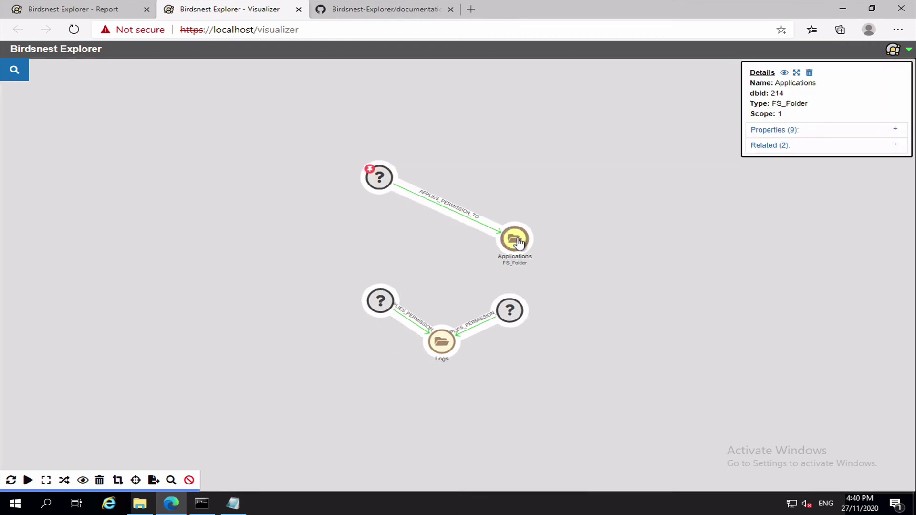
pyautogui.click(783, 146)
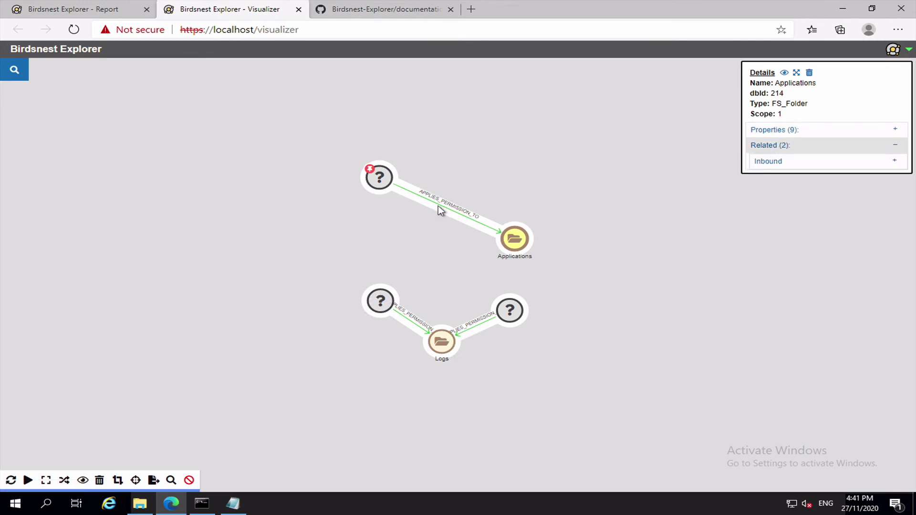
pyautogui.click(781, 135)
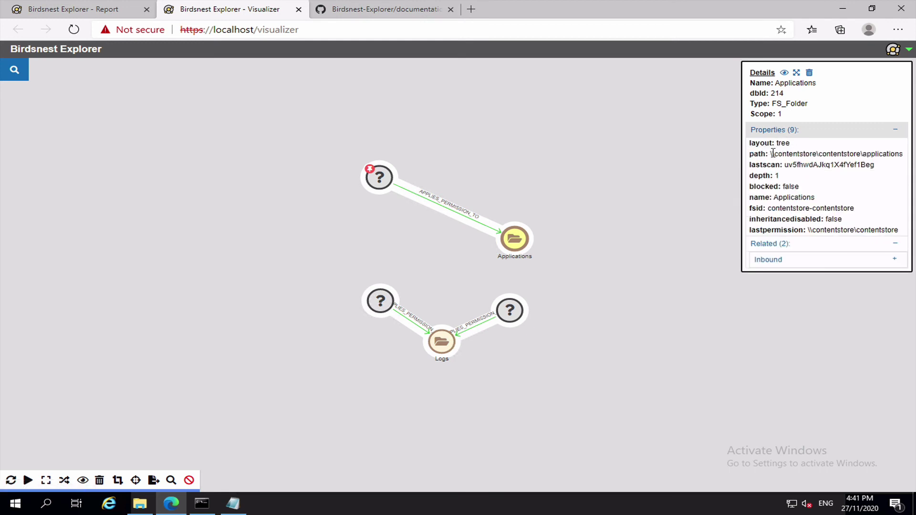
pyautogui.moveTo(770, 154); pyautogui.dragTo(905, 162)
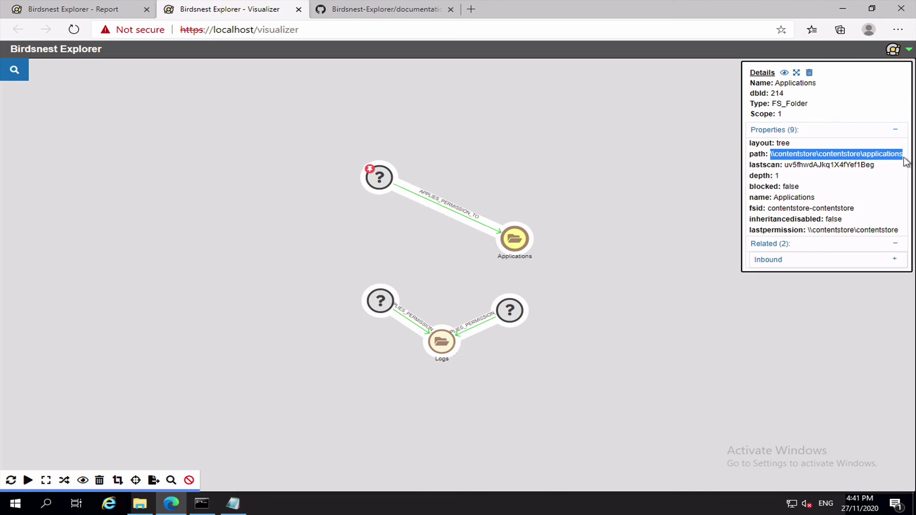
# - Open \\contentstore\contentstore\applications in File Explorer through the Run dialog using the copied path
pyautogui.click(16, 503)
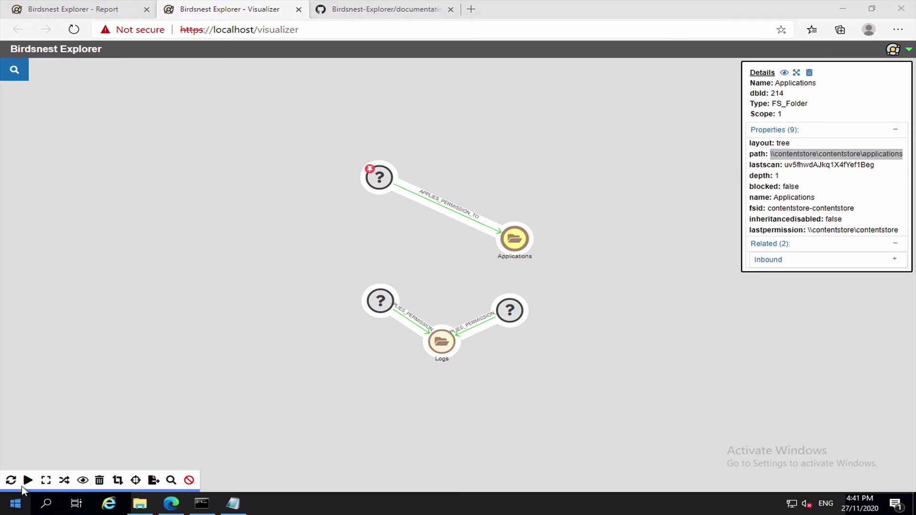
pyautogui.press('super+x')
pyautogui.click(41, 440)
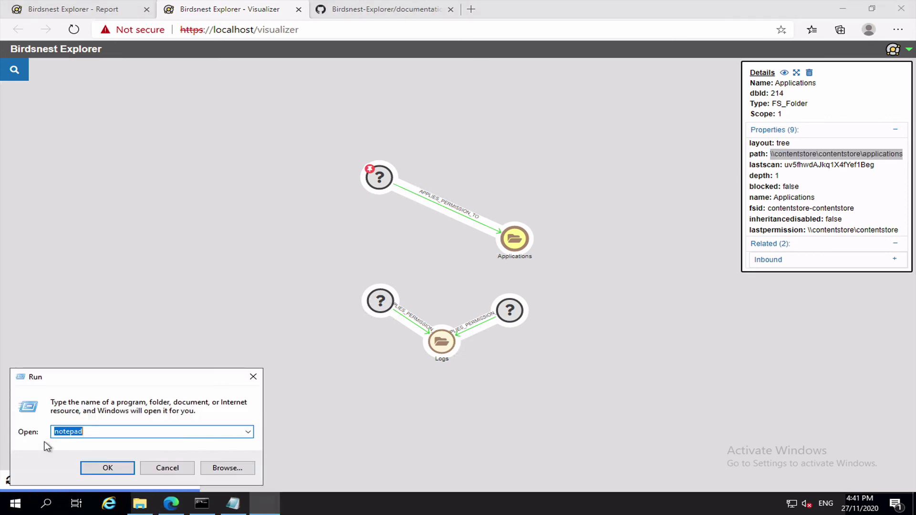
pyautogui.hotkey('ctrl', 'v')
pyautogui.click(95, 470)
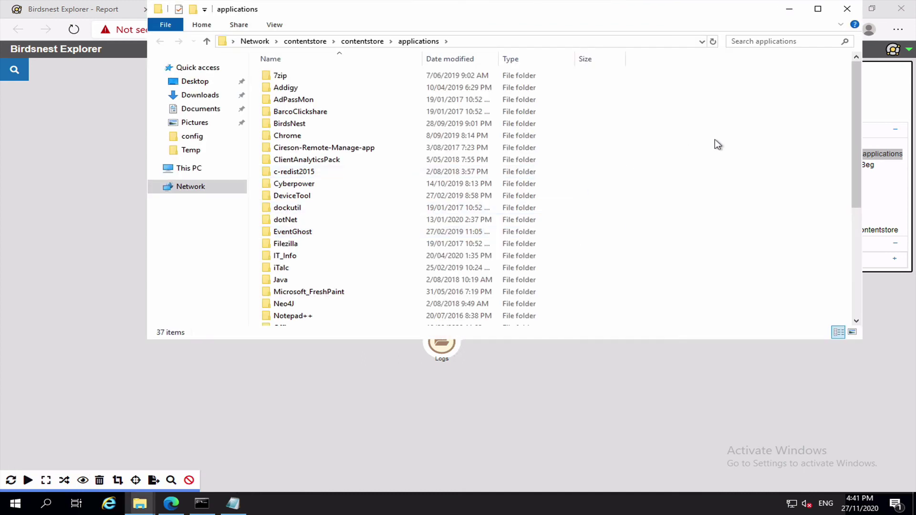
# - Inspect the applications folder's security permissions for the unresolved SID listed just above Administrators, and close the properties without changes
pyautogui.rightClick(714, 139)
pyautogui.click(737, 276)
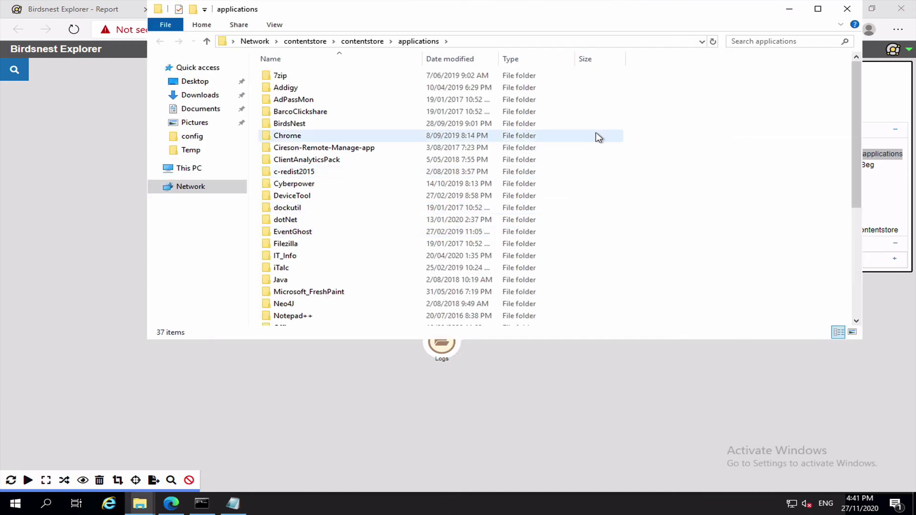
pyautogui.click(200, 80)
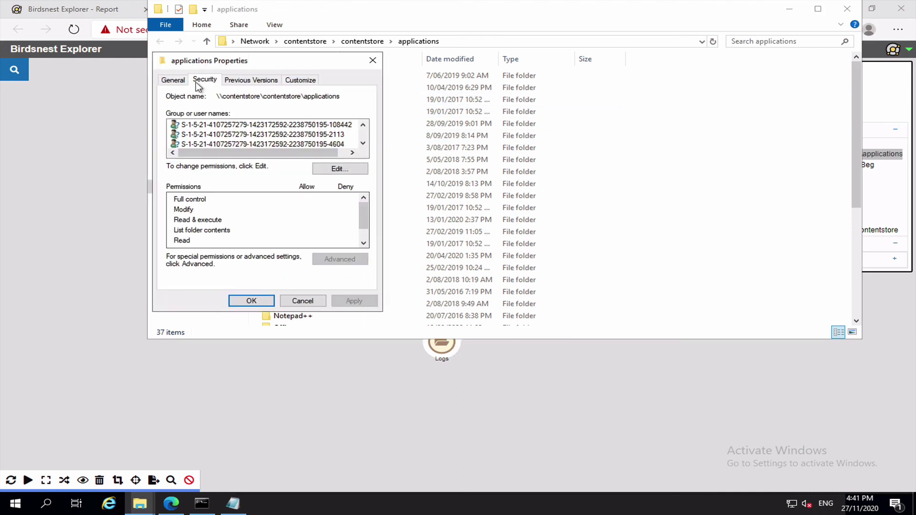
pyautogui.click(363, 144)
pyautogui.doubleClick(363, 144)
pyautogui.click(328, 138)
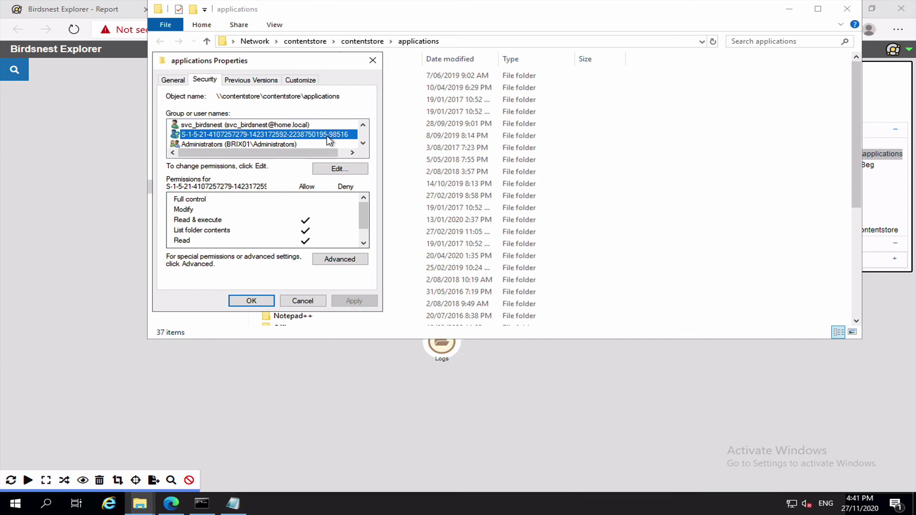
pyautogui.click(302, 300)
# - Return to the Visualizer and examine the properties of the orphaned node that applies permissions to Applications
pyautogui.click(342, 389)
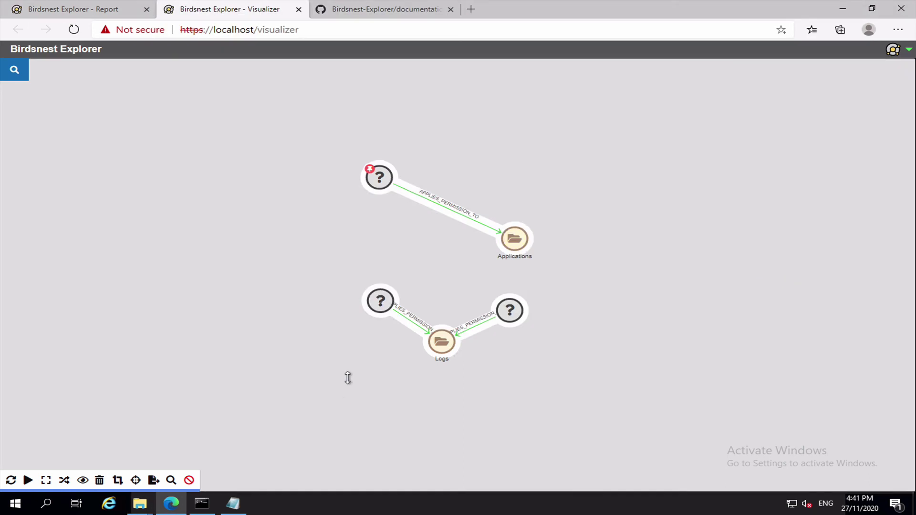
pyautogui.click(381, 178)
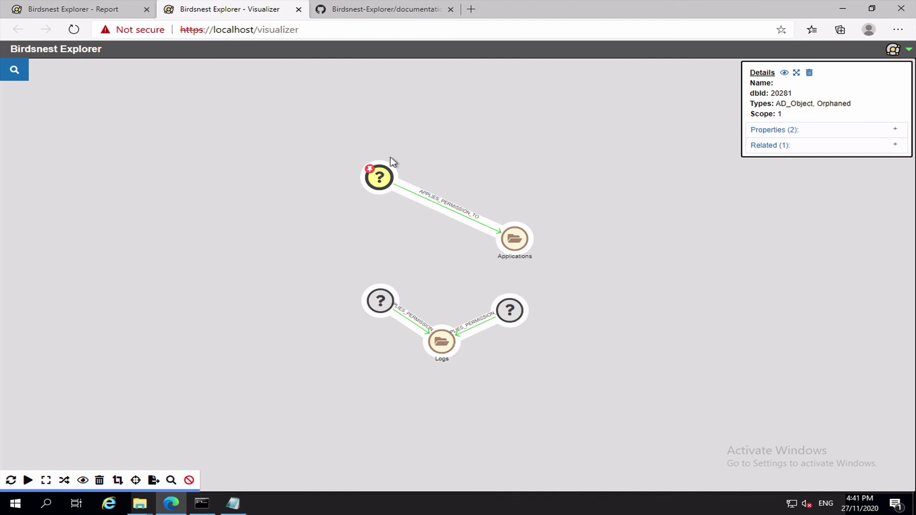
pyautogui.click(793, 130)
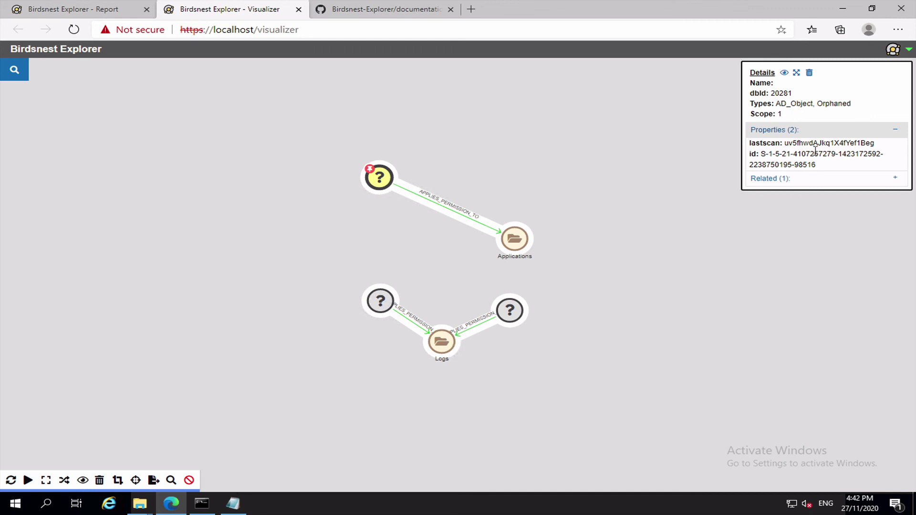
pyautogui.moveTo(399, 252); pyautogui.dragTo(394, 248)
pyautogui.click(394, 247)
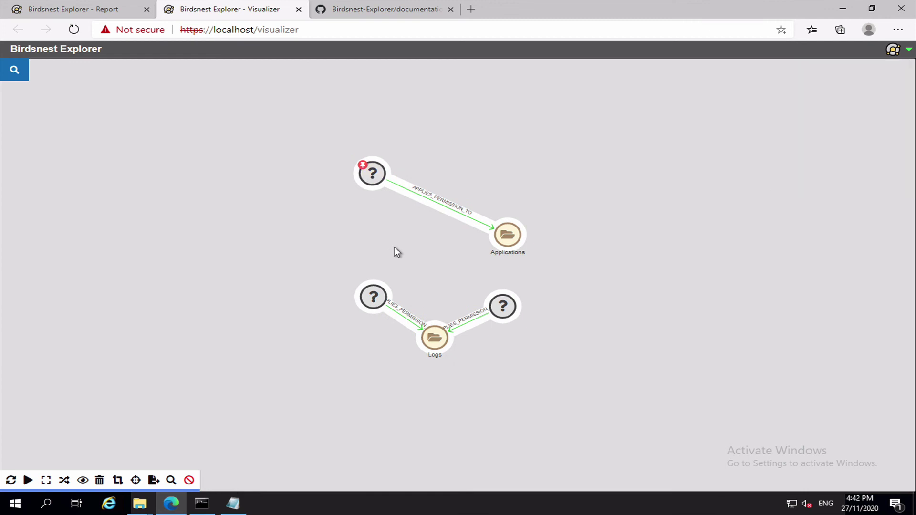
pyautogui.click(371, 181)
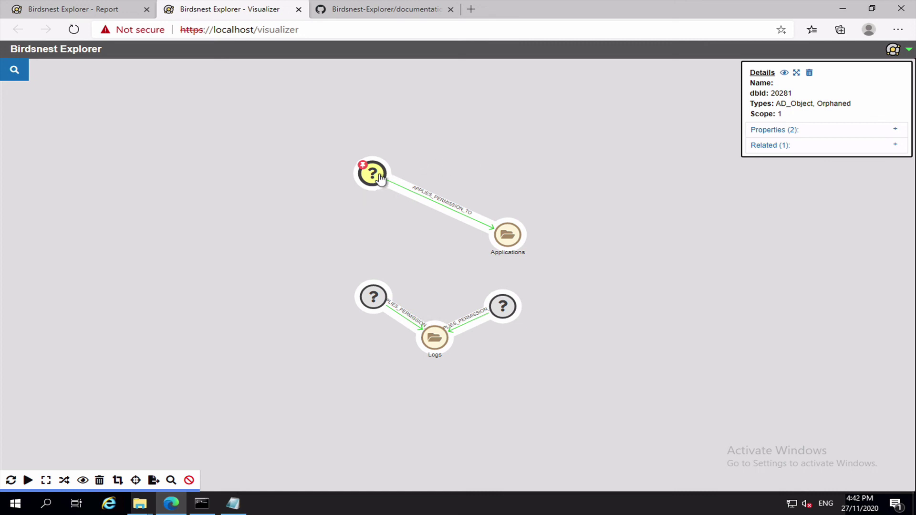
pyautogui.click(792, 130)
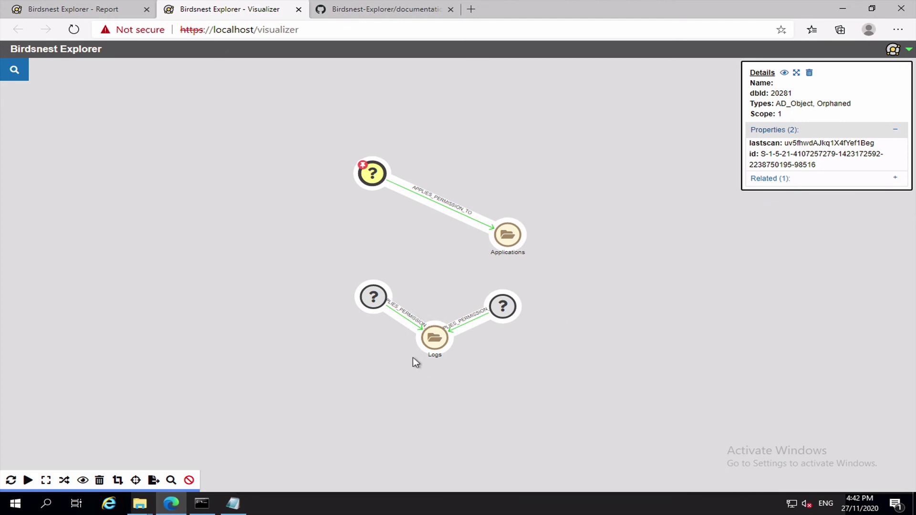
# - Show the properties of the Logs folder node in the graph
pyautogui.click(434, 338)
pyautogui.click(825, 132)
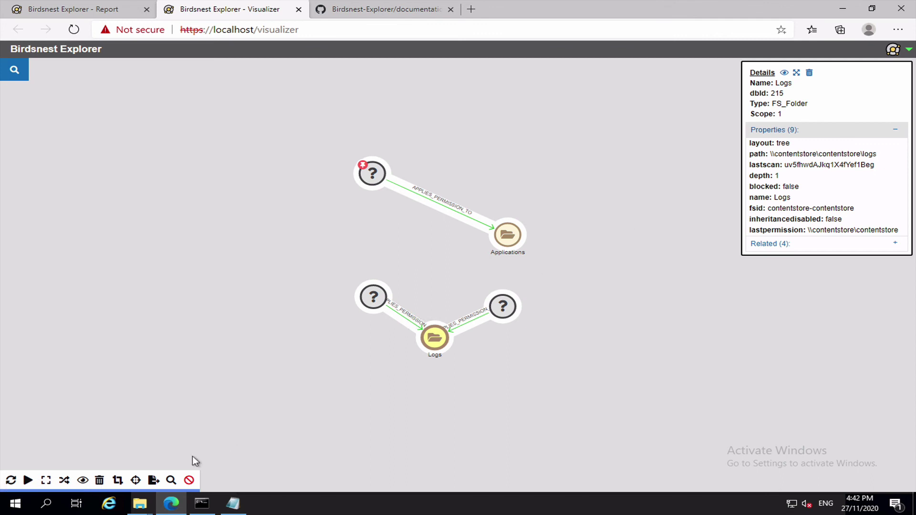
# - Open \\contentstore\contentstore\Logs in File Explorer by changing the applications folder path
pyautogui.click(135, 506)
pyautogui.click(175, 472)
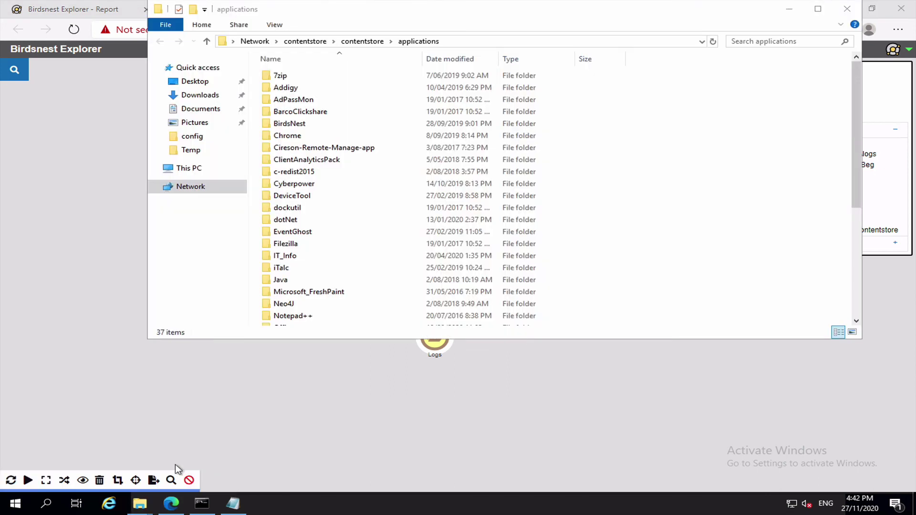
pyautogui.click(463, 45)
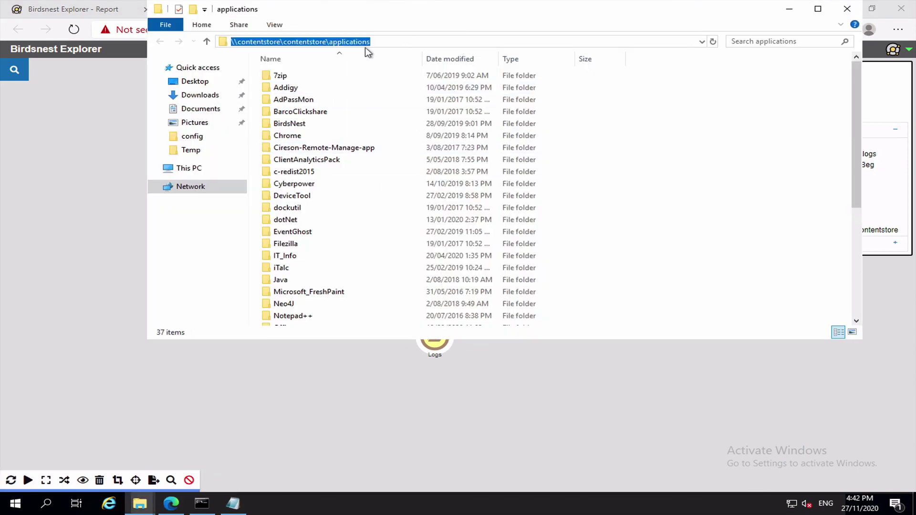
pyautogui.click(334, 42)
pyautogui.doubleClick(339, 42)
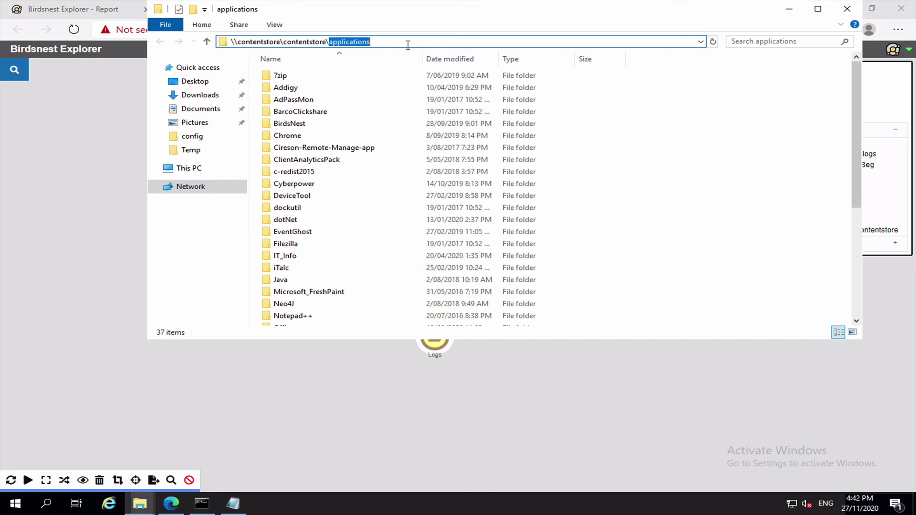
pyautogui.write('ogs')
pyautogui.press('Return')
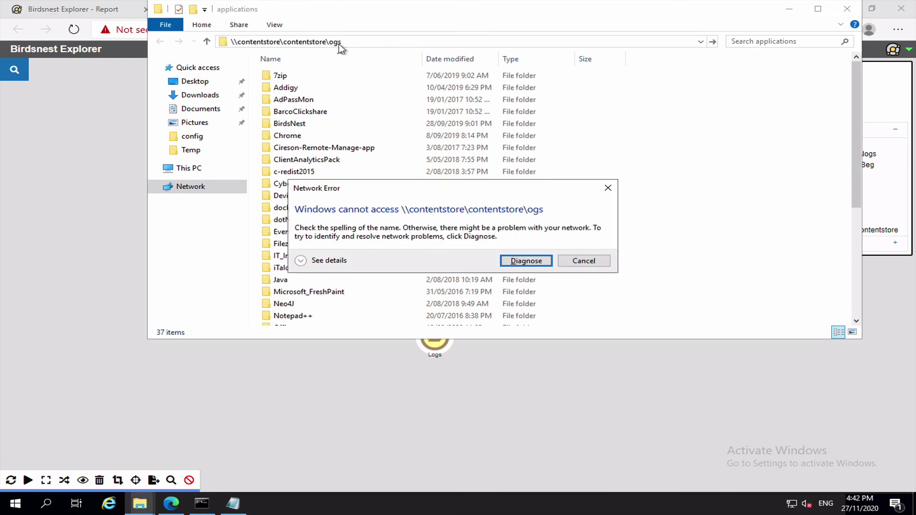
pyautogui.click(584, 261)
pyautogui.click(332, 42)
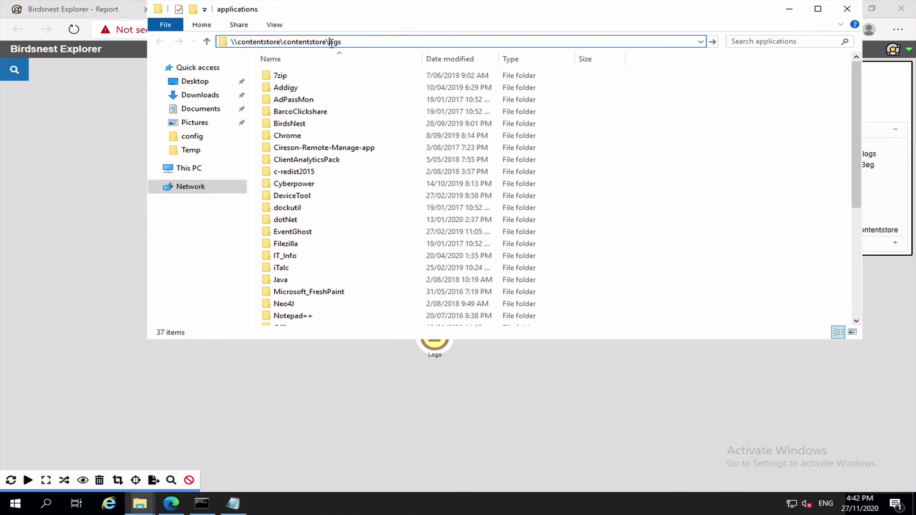
pyautogui.write('L')
pyautogui.press('Return')
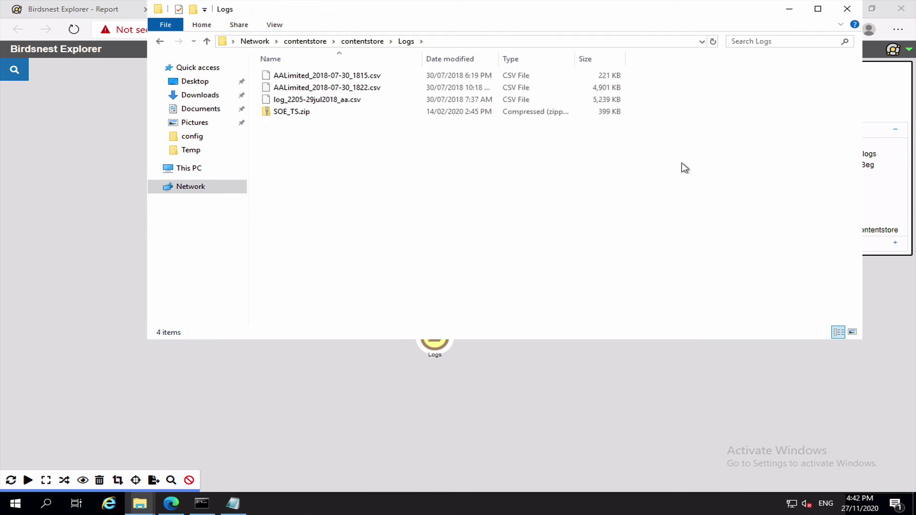
# - Inspect the Logs folder's security permissions for unresolved SIDs, and close the properties and the folder window without changes
pyautogui.rightClick(685, 167)
pyautogui.click(711, 301)
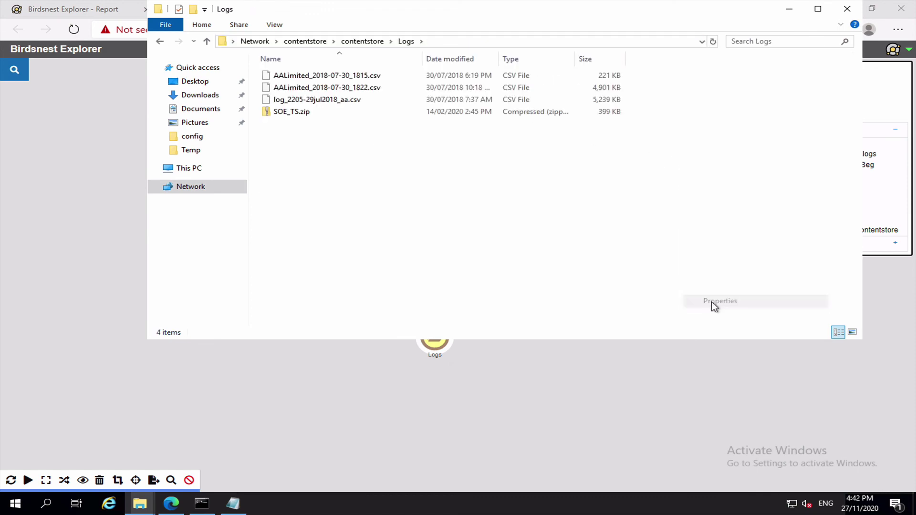
pyautogui.click(206, 80)
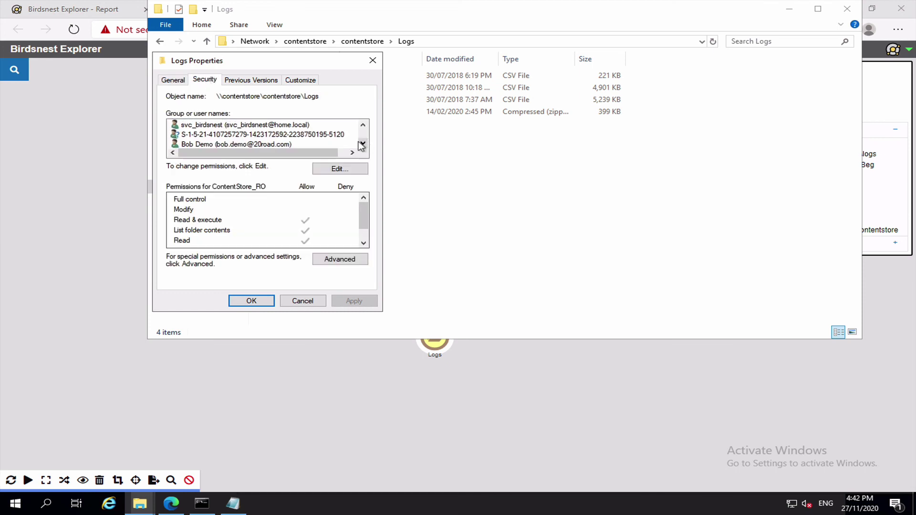
pyautogui.click(332, 135)
pyautogui.click(363, 144)
pyautogui.click(363, 144)
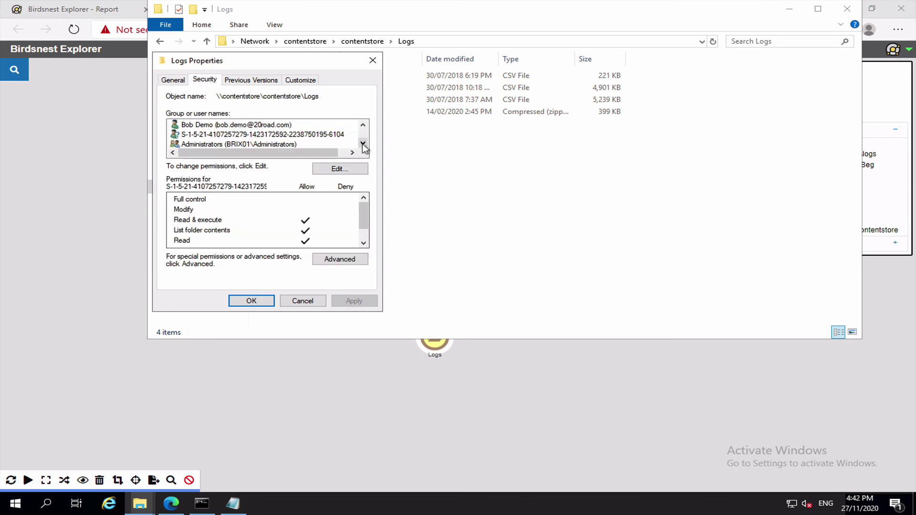
pyautogui.click(308, 300)
pyautogui.click(846, 11)
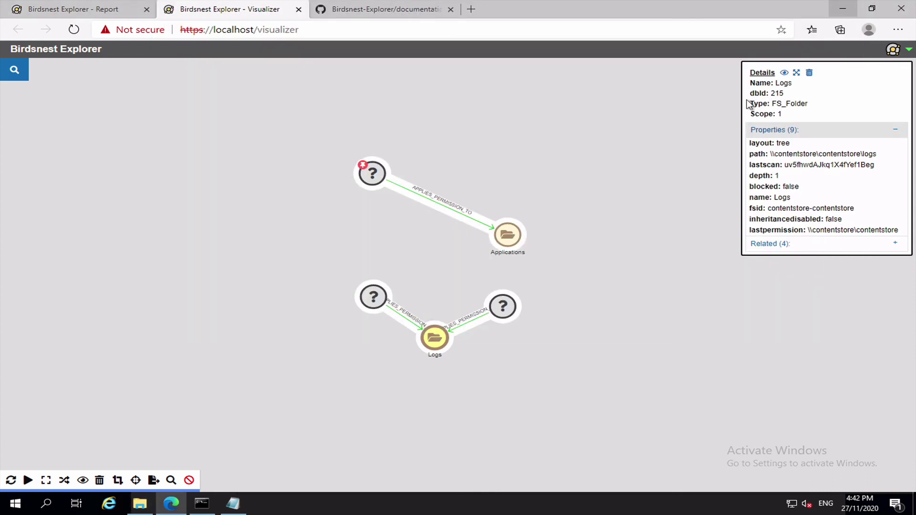
# - Leave the Visualizer for the Birdsnest Explorer reports and open the FS Blocked Folders report
pyautogui.moveTo(505, 312)
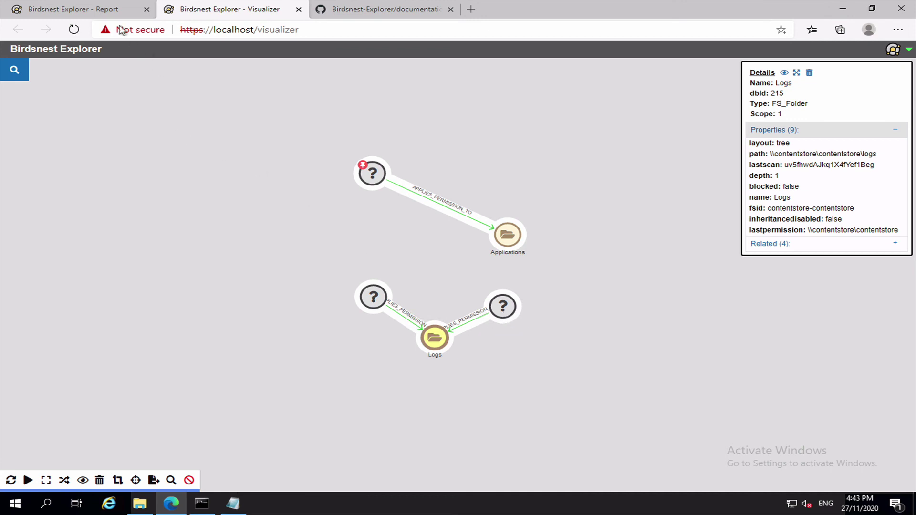
pyautogui.click(99, 11)
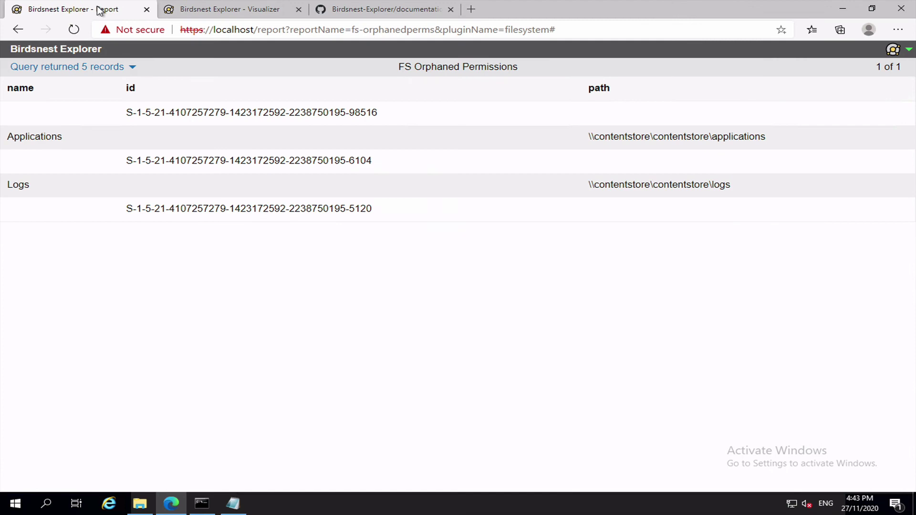
pyautogui.click(62, 49)
pyautogui.click(406, 146)
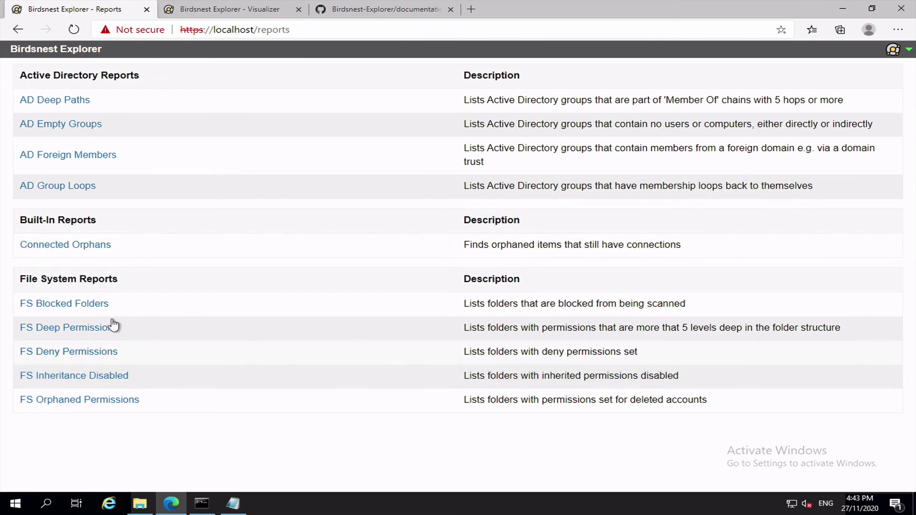
pyautogui.click(81, 308)
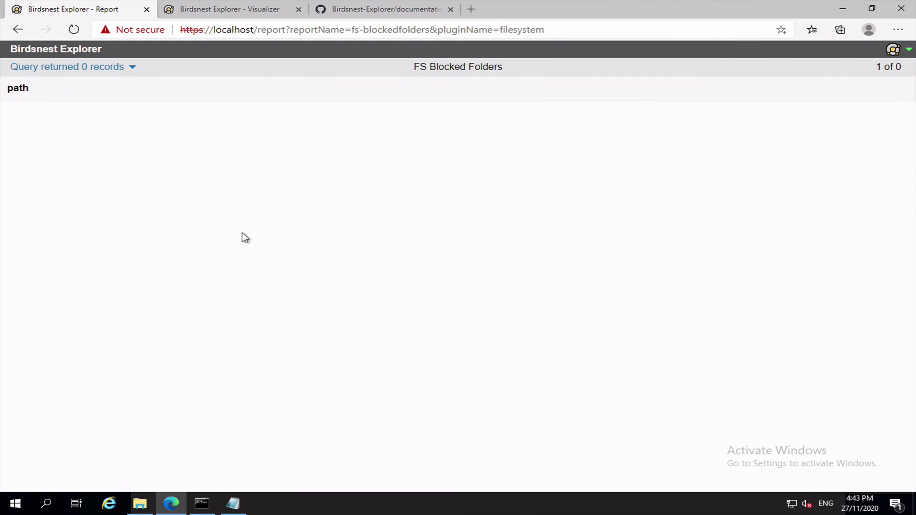
# - Review the datastore settings in fsconfig-contentstore.json in Notepad, and reopen the FS Blocked Folders report from the portal
pyautogui.click(241, 503)
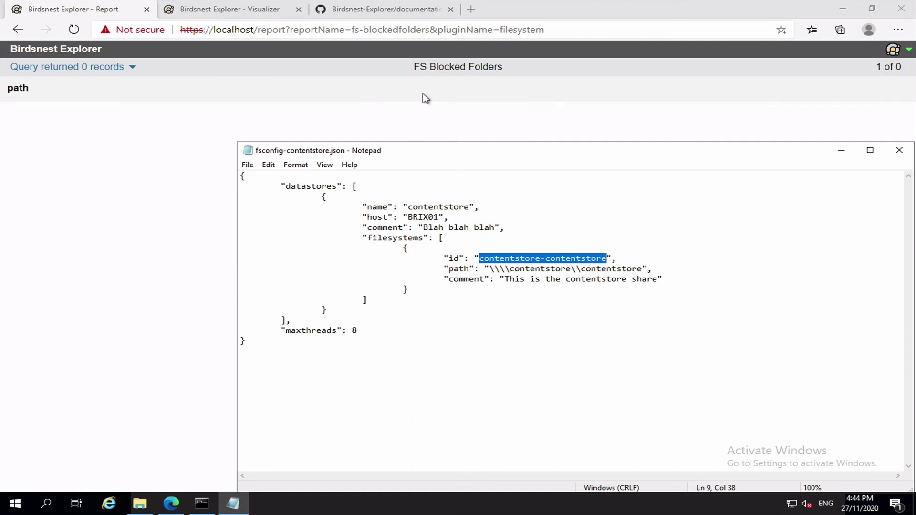
pyautogui.click(495, 76)
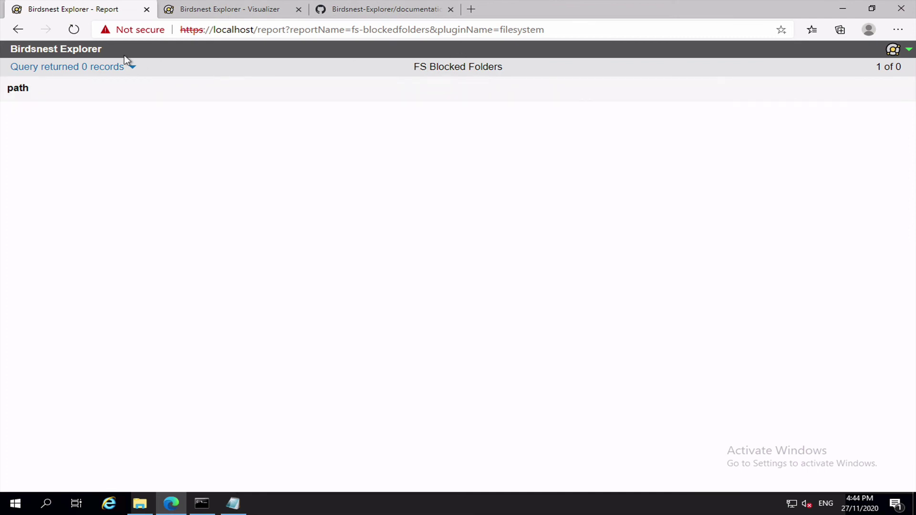
pyautogui.click(88, 50)
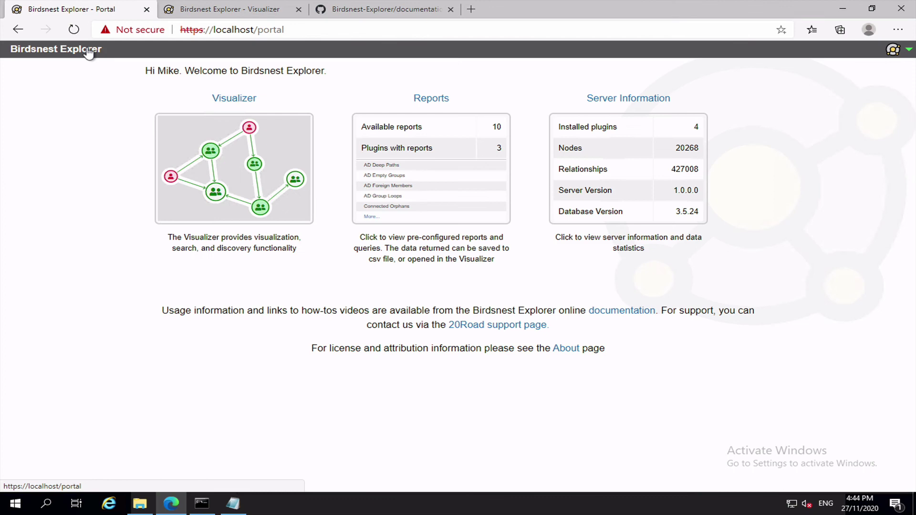
pyautogui.click(420, 177)
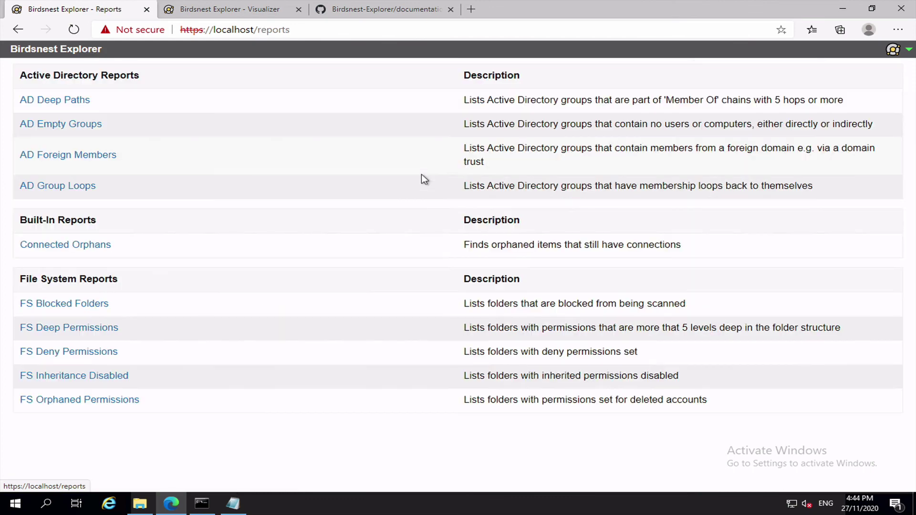
pyautogui.click(89, 308)
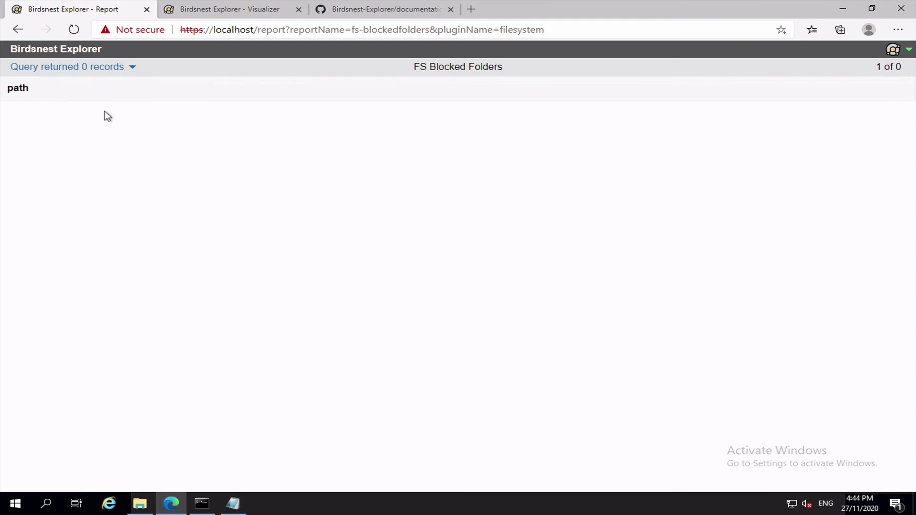
# - Return to the list of available reports, and bring up the scanner config folder and the Command Prompt with the scan output
pyautogui.click(61, 50)
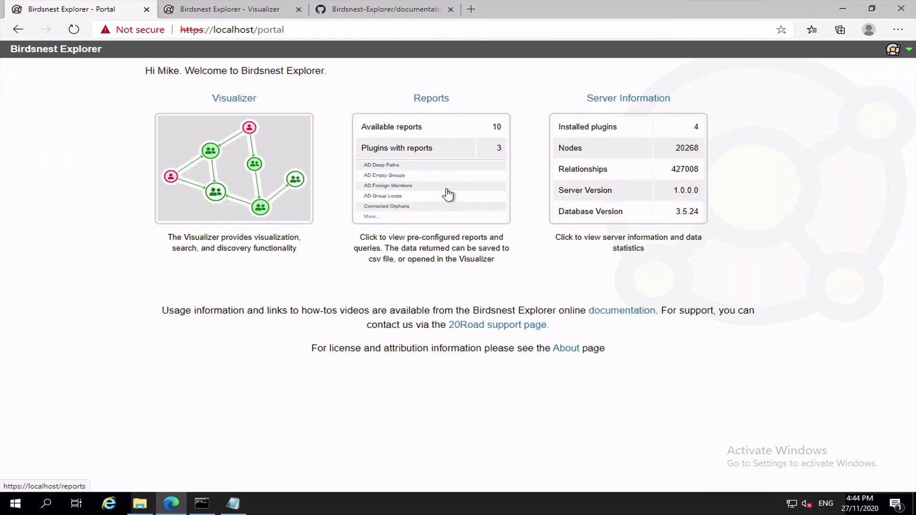
pyautogui.click(442, 196)
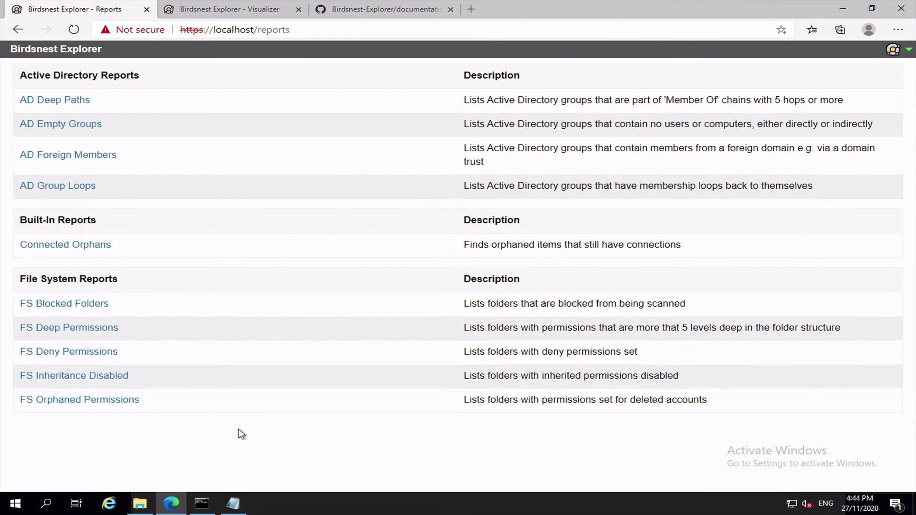
pyautogui.click(140, 504)
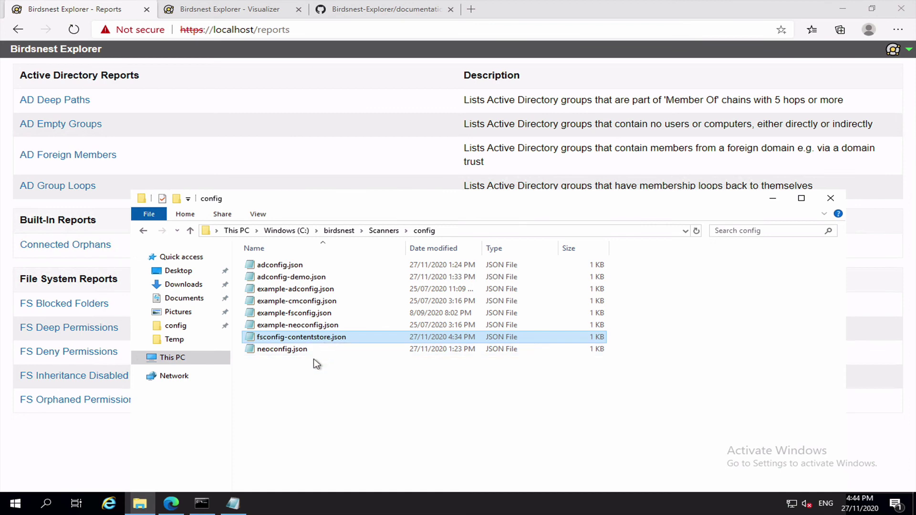
pyautogui.click(202, 505)
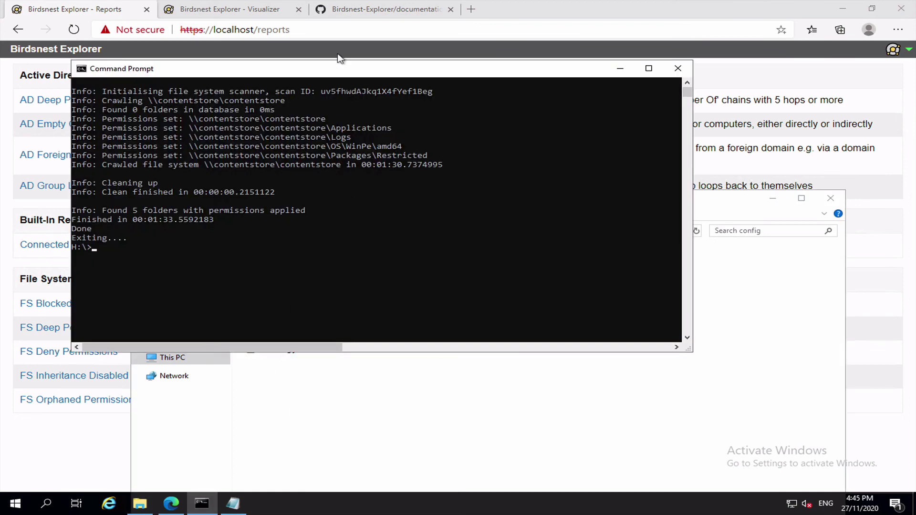
pyautogui.moveTo(331, 56); pyautogui.dragTo(314, 33)
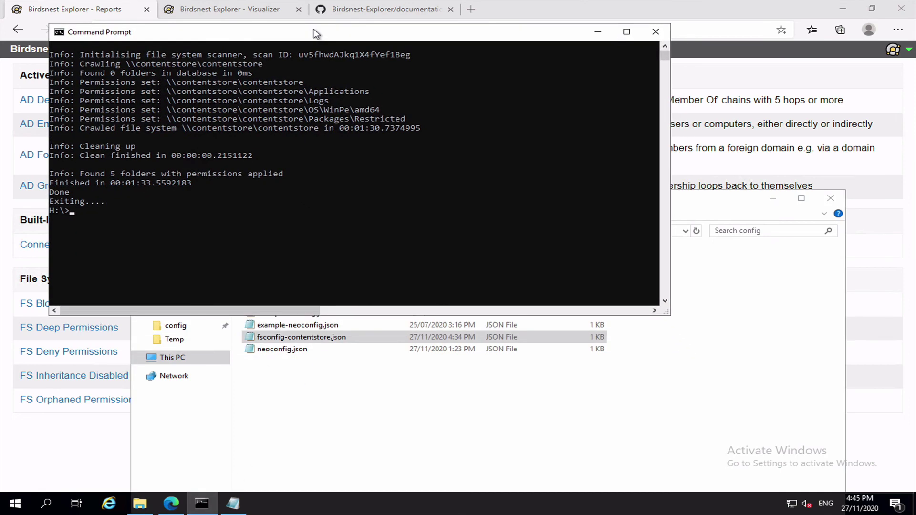